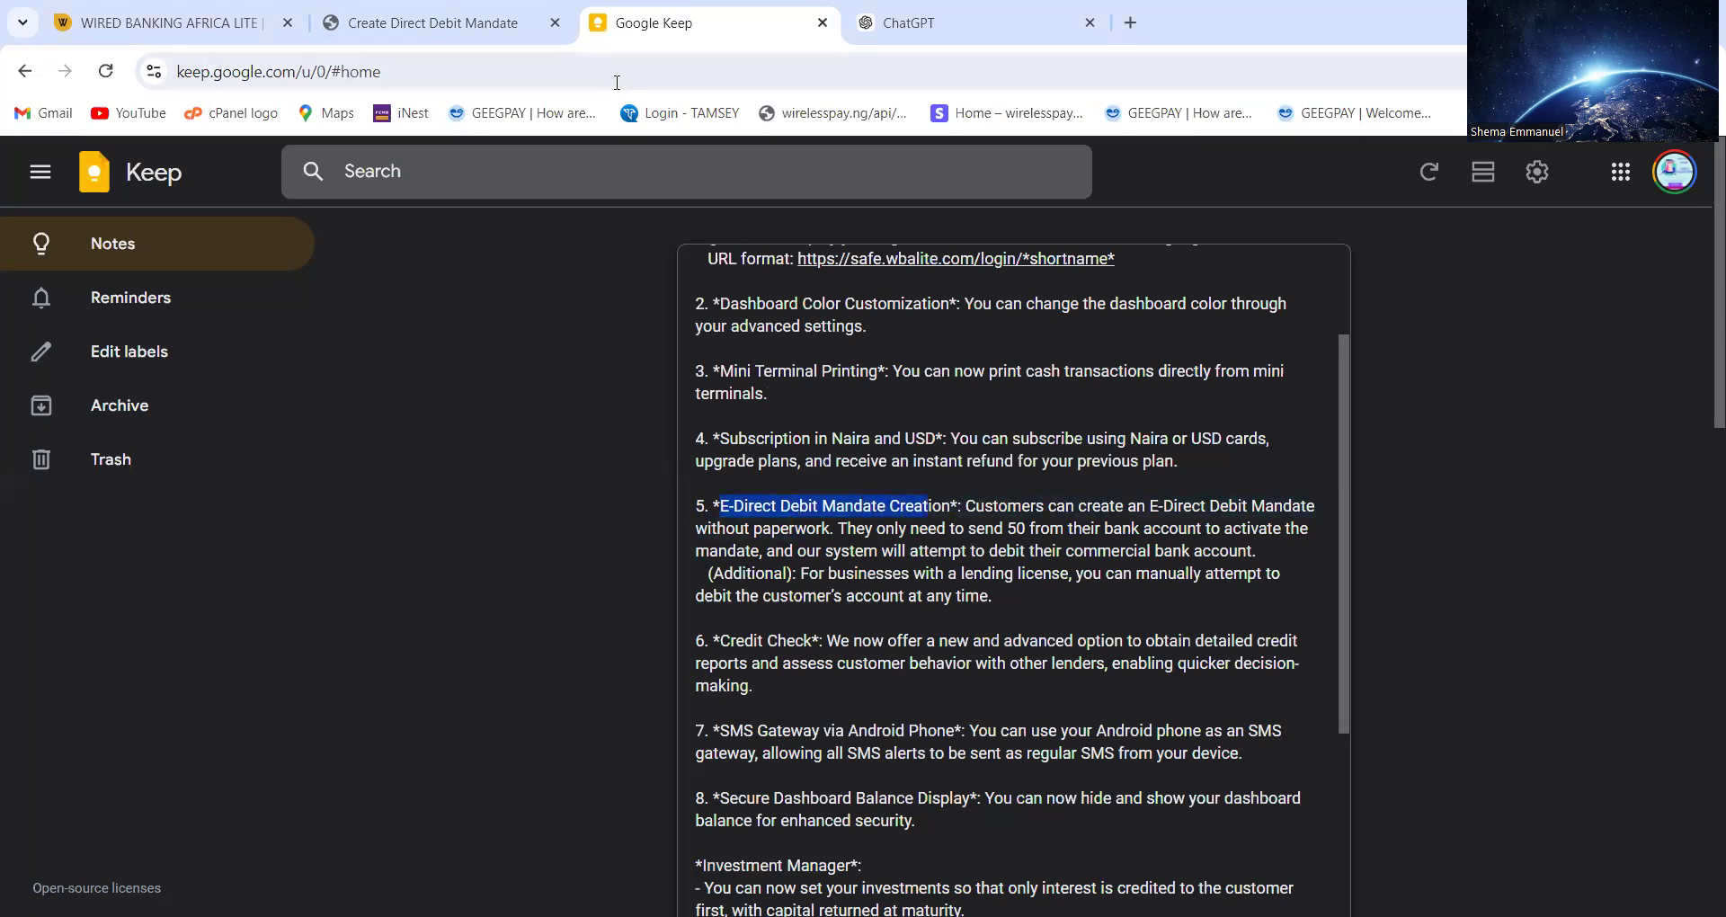
Switch from the Google Keep feature notes to the Create Direct Debit Mandate tab
click(468, 18)
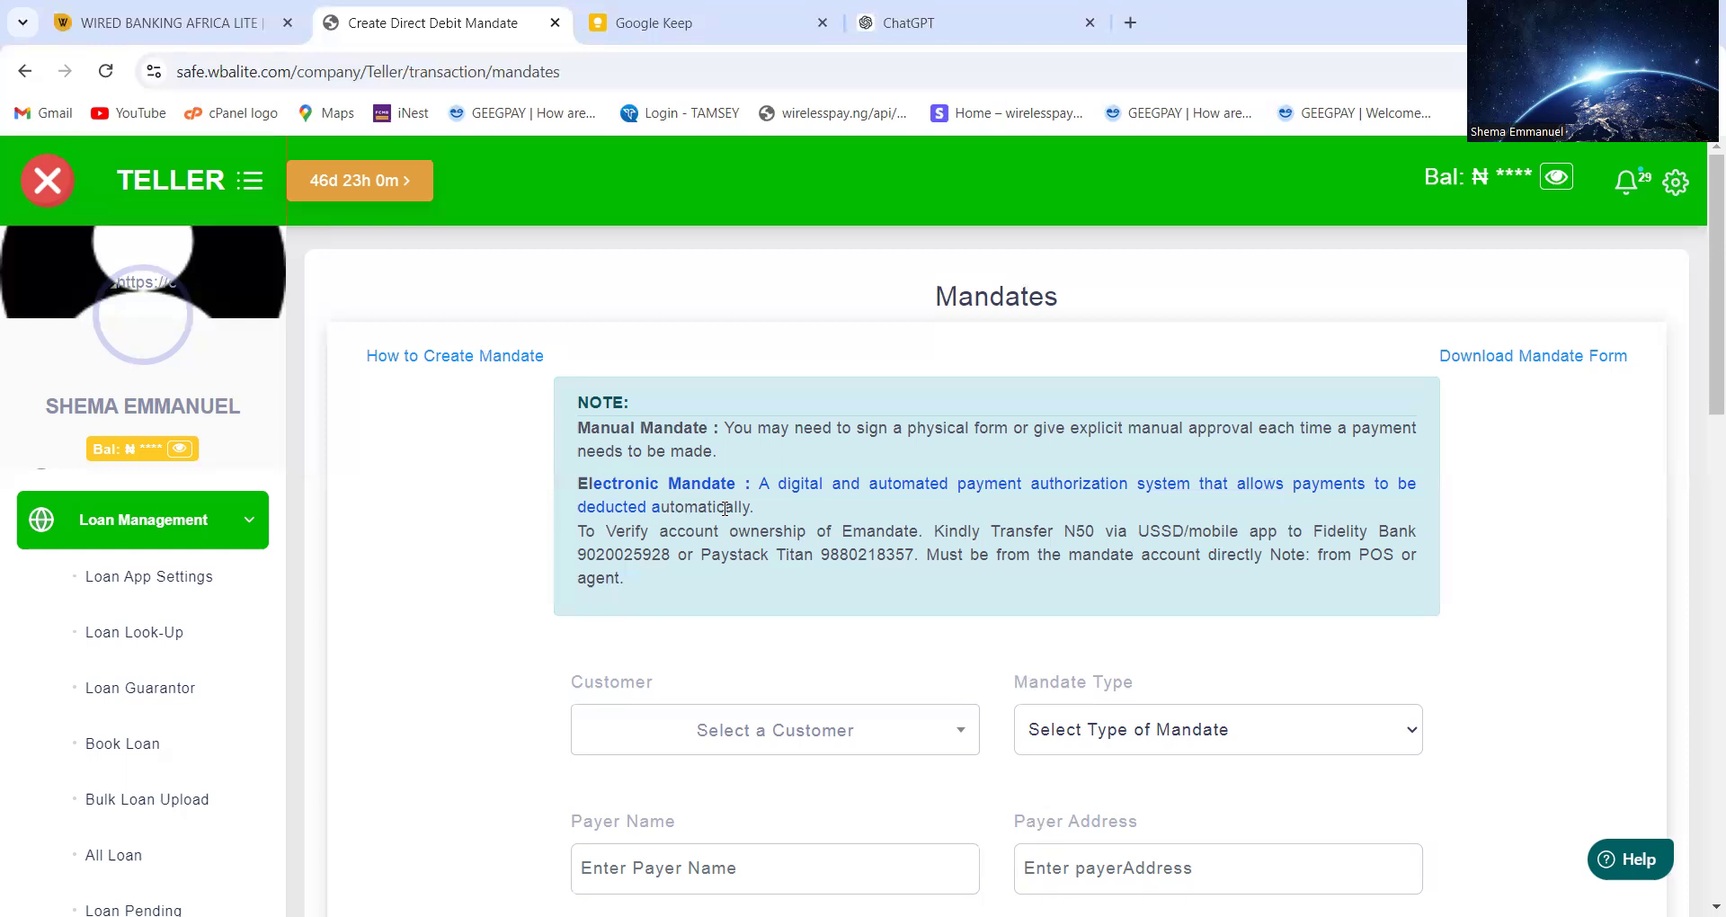
Check the available mandate types, then bring up the customer list
click(1098, 741)
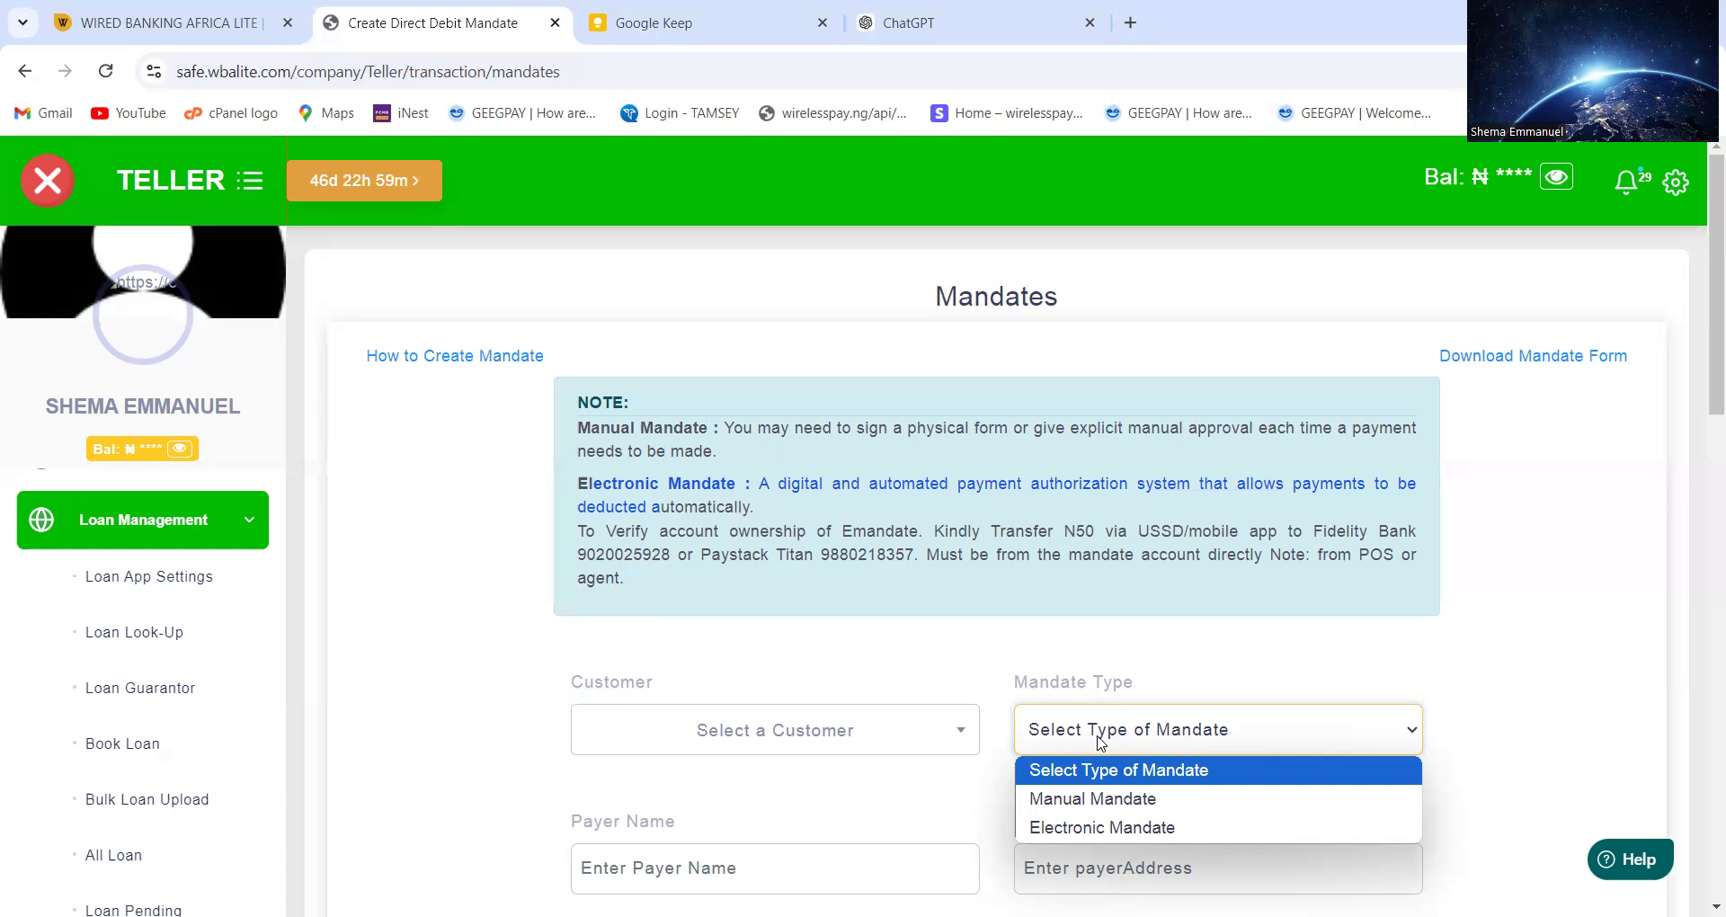
click(850, 739)
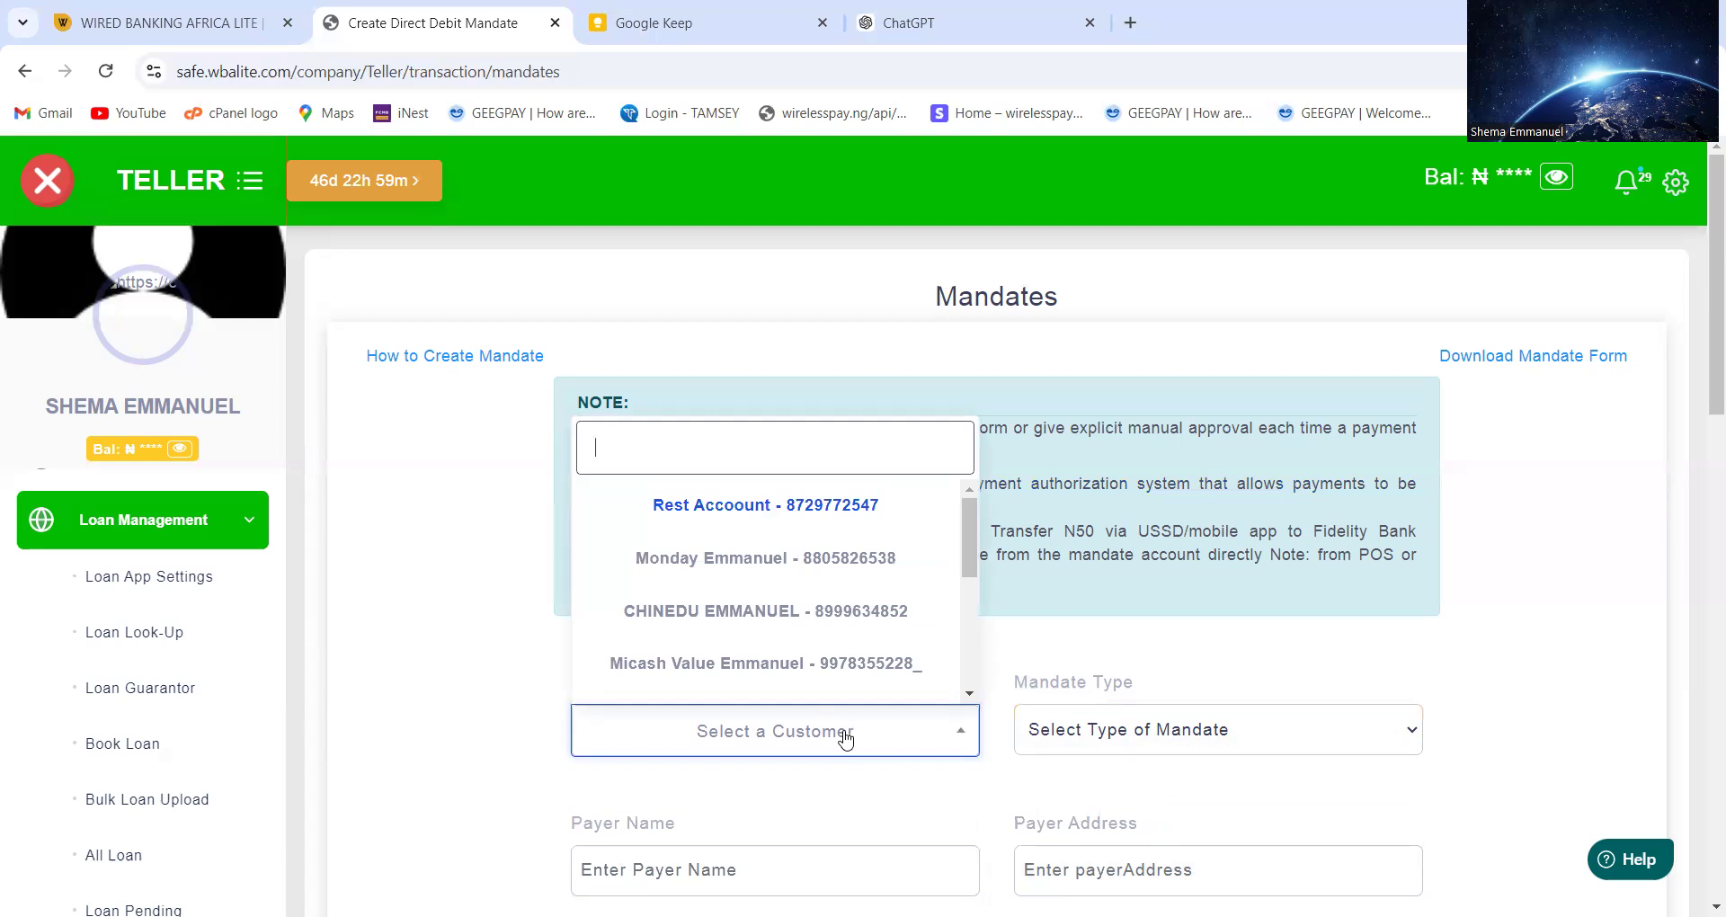
Choose Rest Accoount as the mandate's customer and show the mandate type choices
click(716, 509)
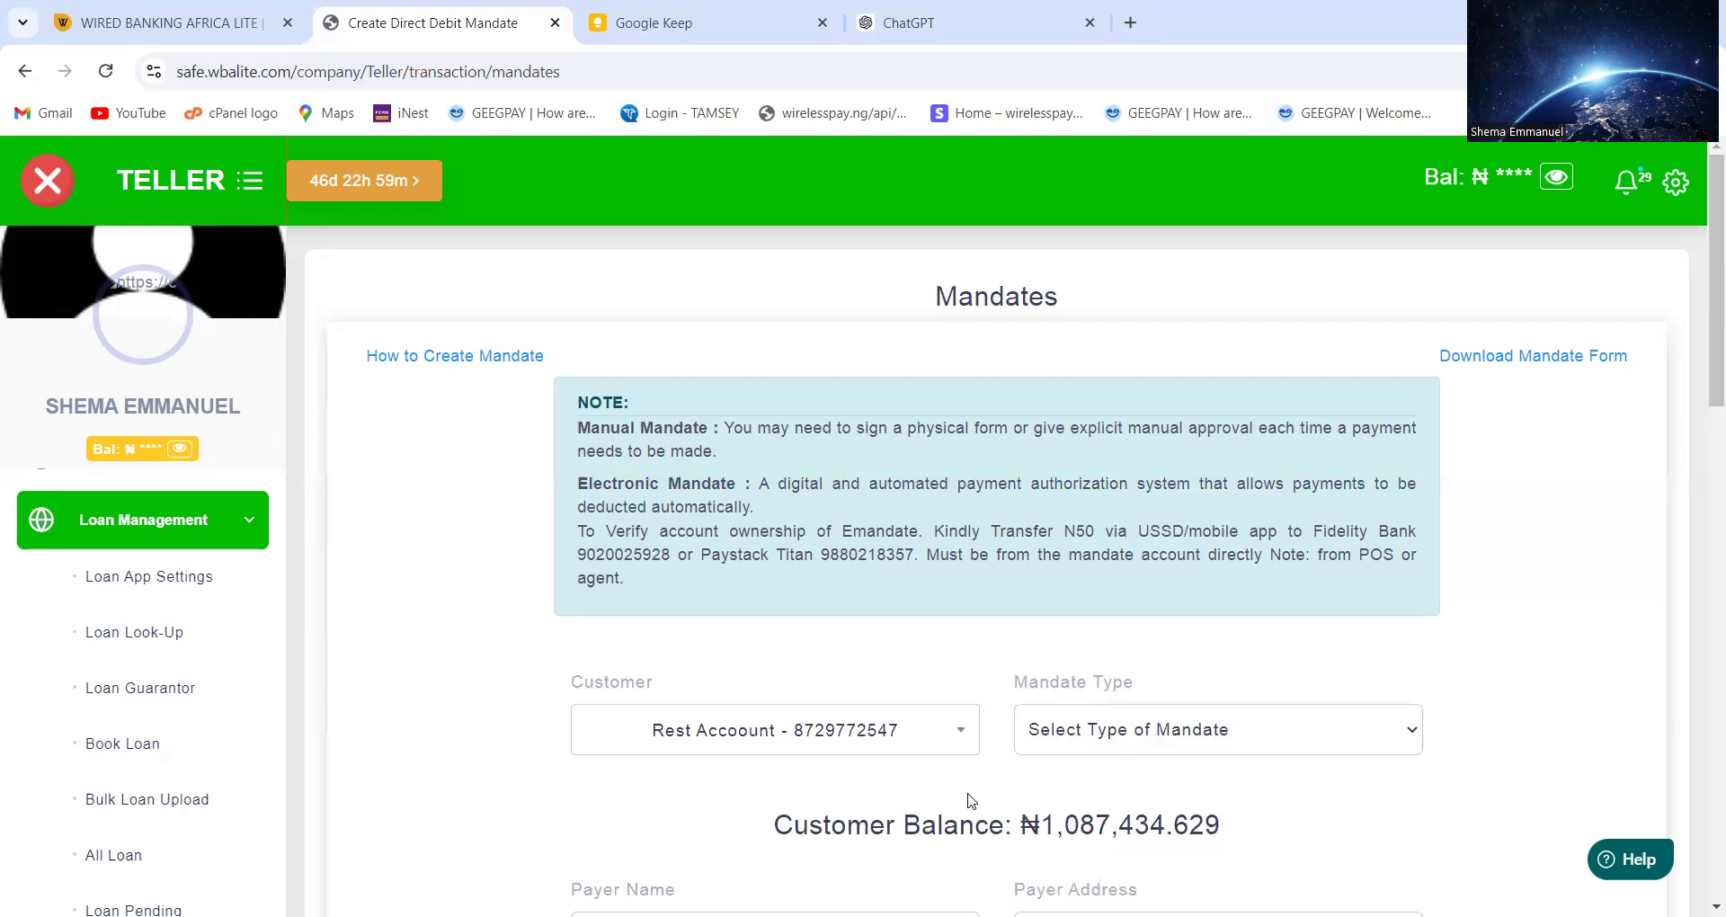
scroll(971, 800, down, 1)
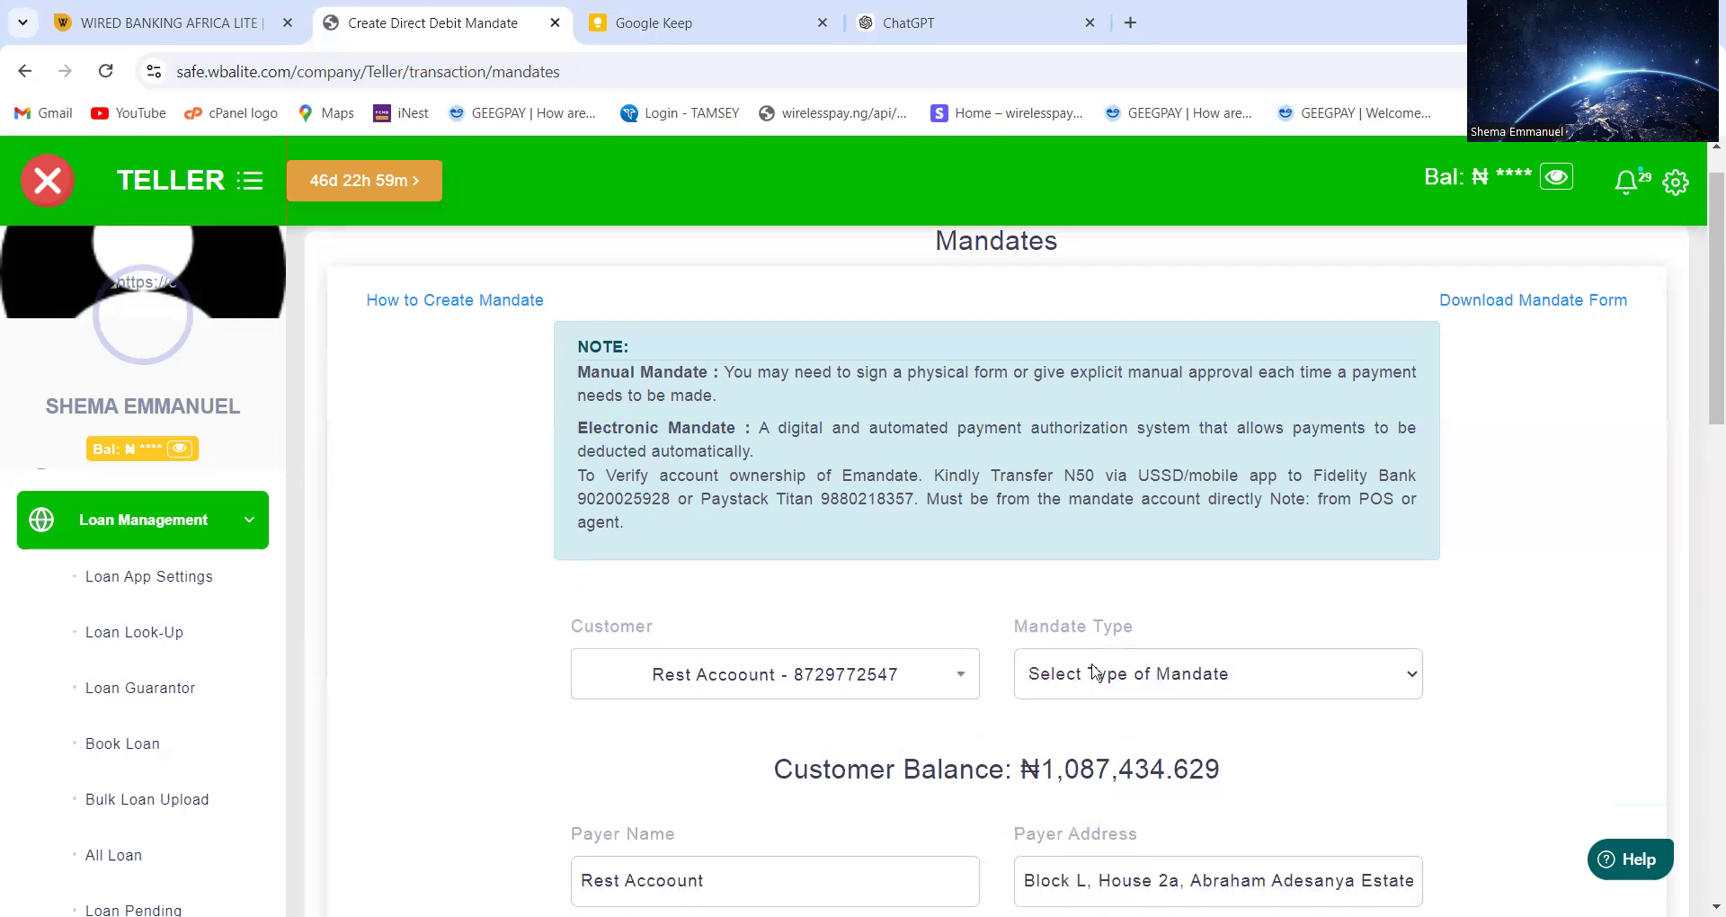
click(1093, 670)
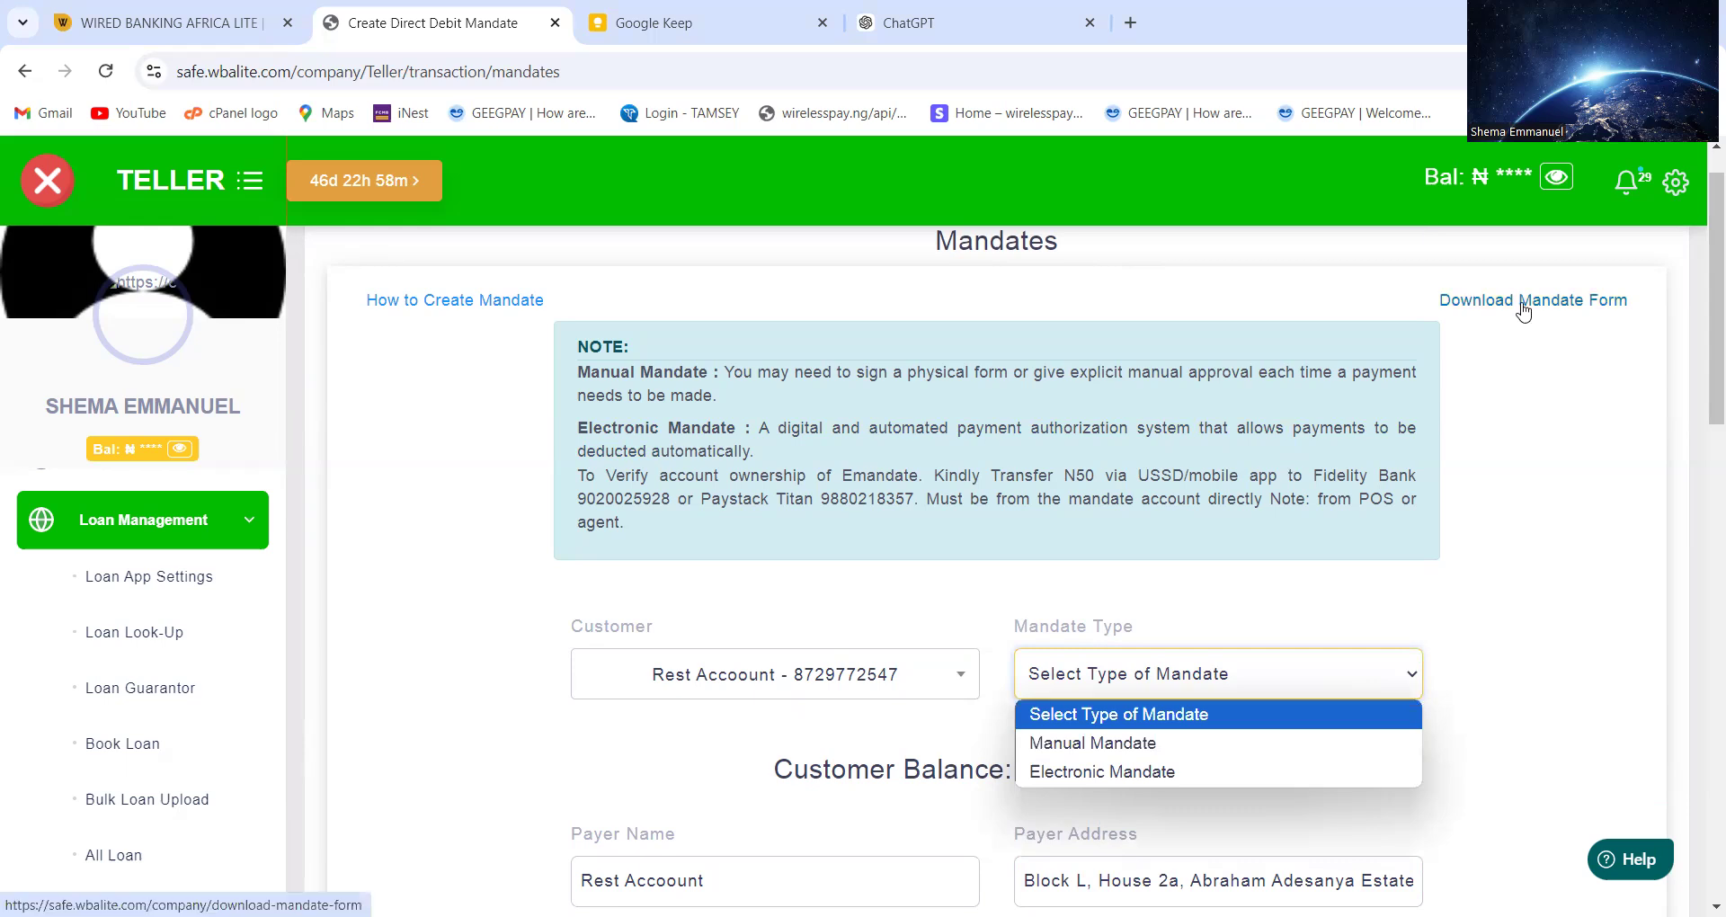
Download the blank mandate form and set the mandate type to Manual Mandate
click(1385, 347)
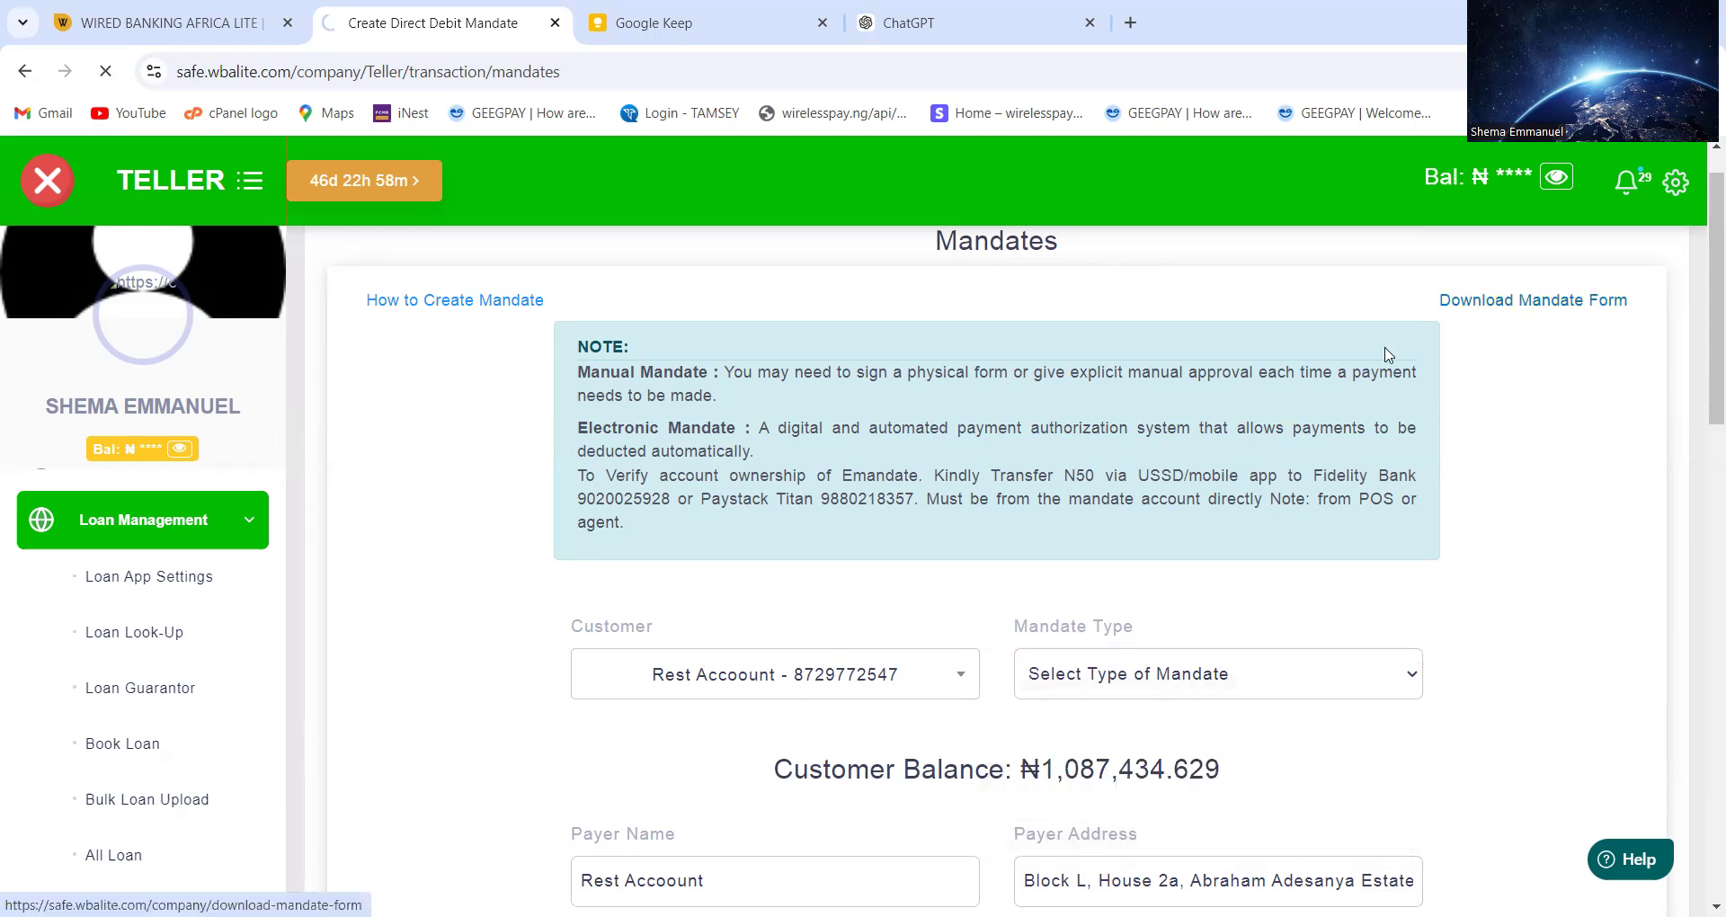
click(1454, 313)
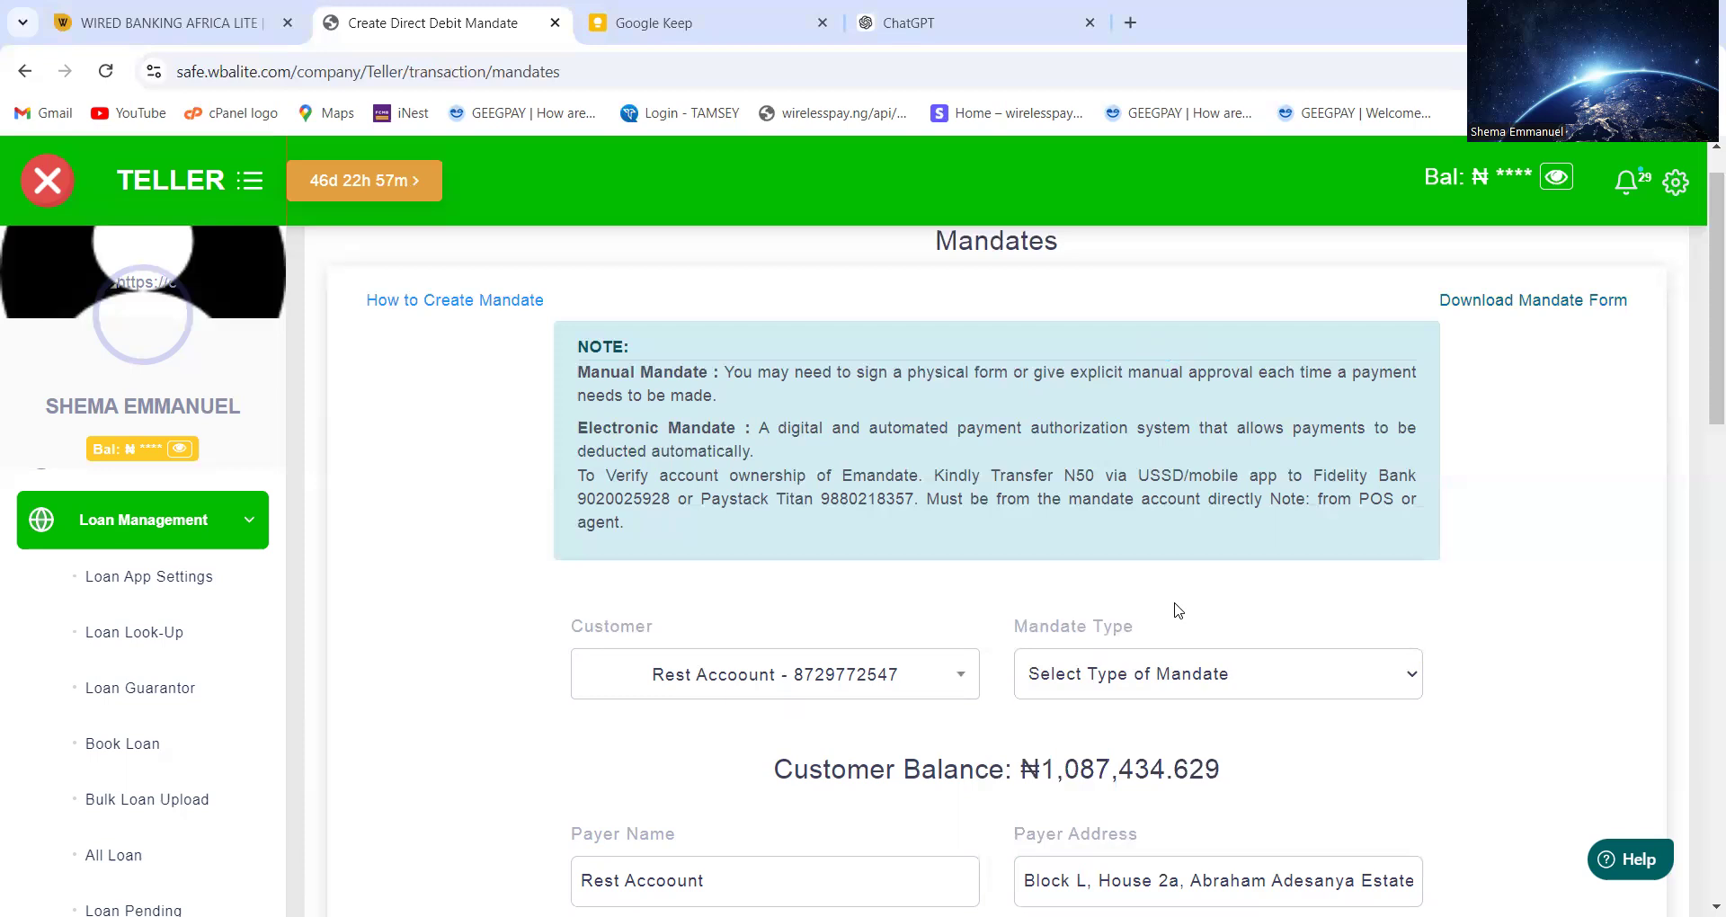
click(1176, 673)
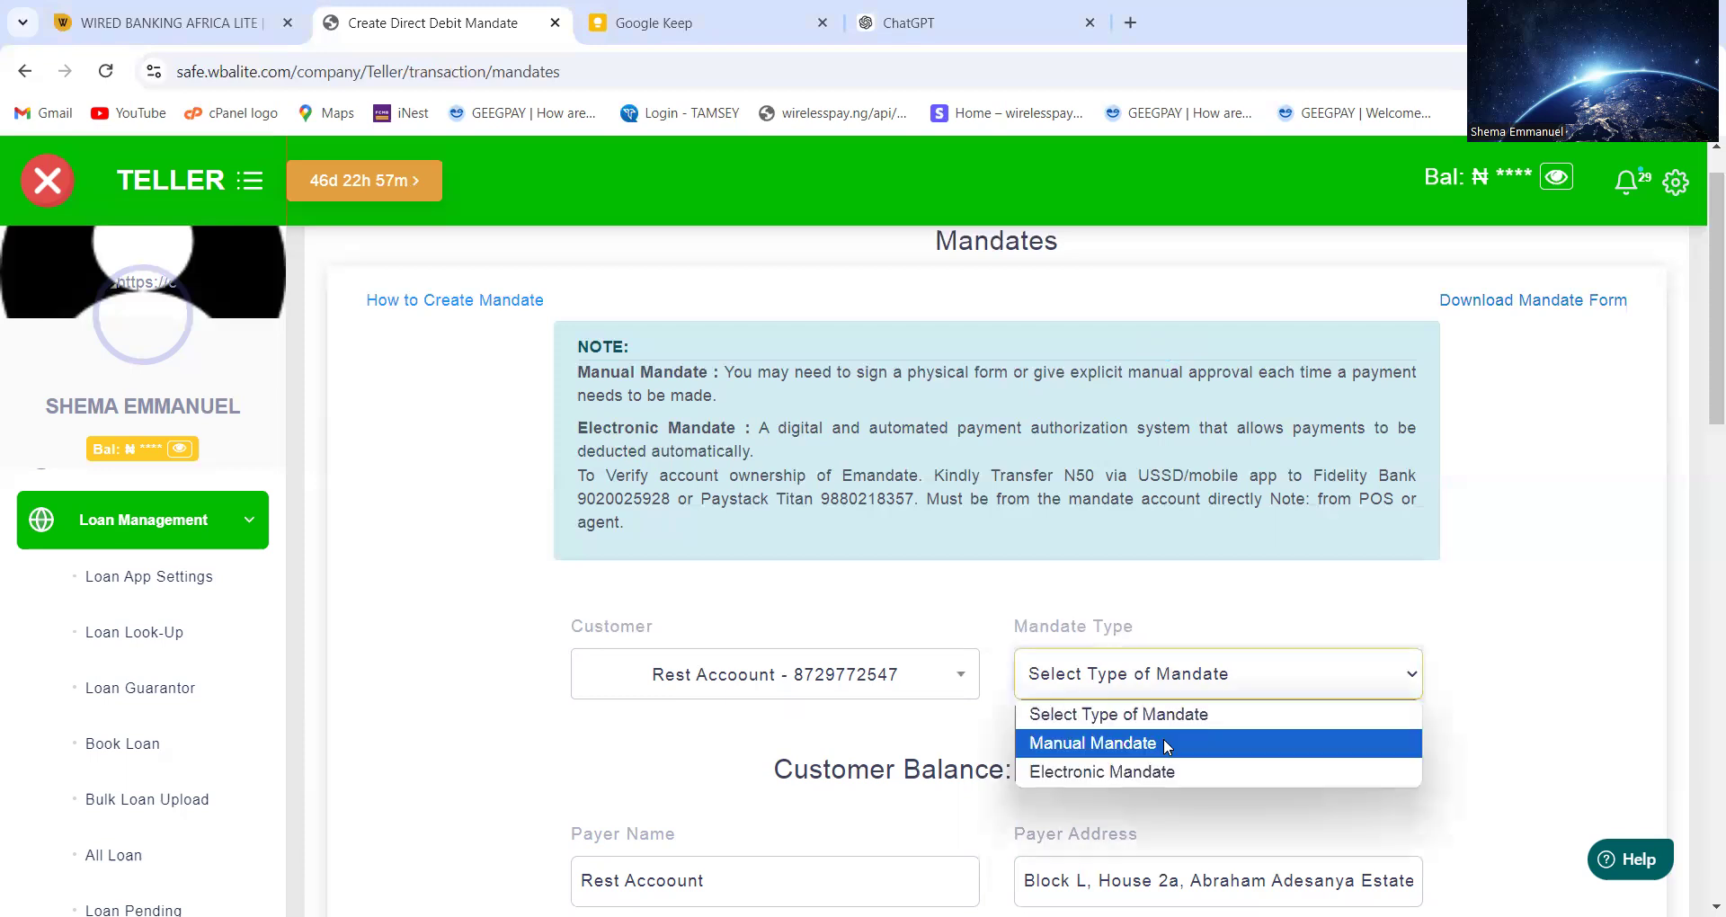
click(1166, 744)
Change the mandate type from Manual Mandate to Electronic Mandate
scroll(1166, 746, down, 10)
scroll(1166, 746, up, 2)
scroll(1166, 746, up, 1)
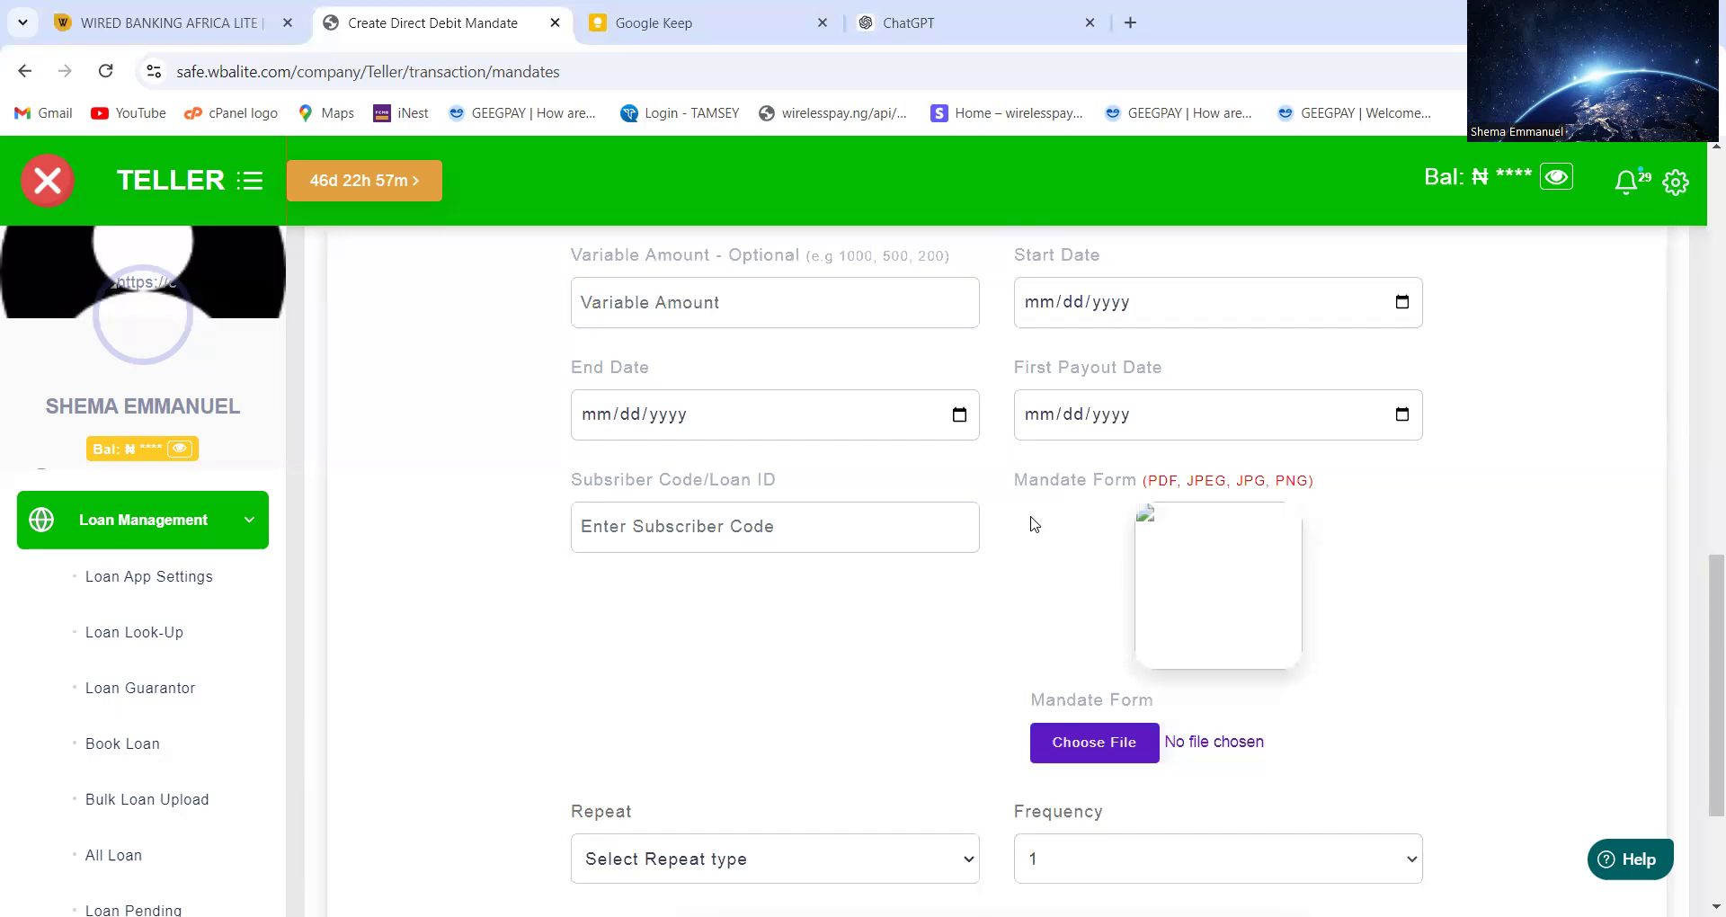
scroll(1033, 522, up, 5)
scroll(1033, 524, up, 5)
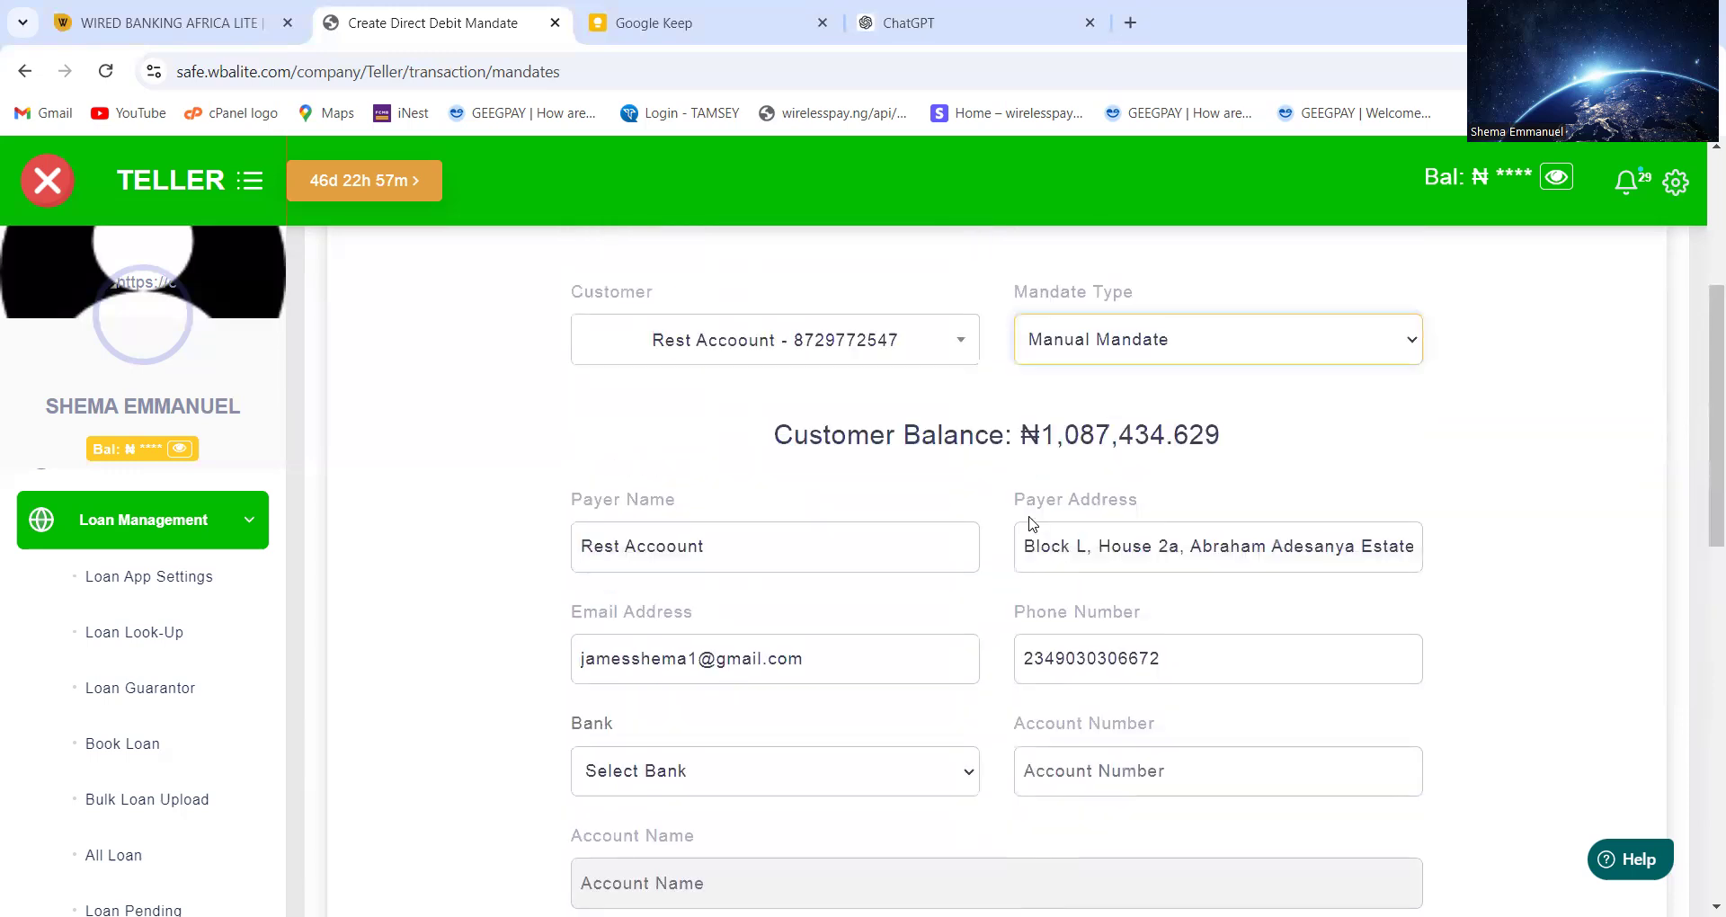
click(1078, 476)
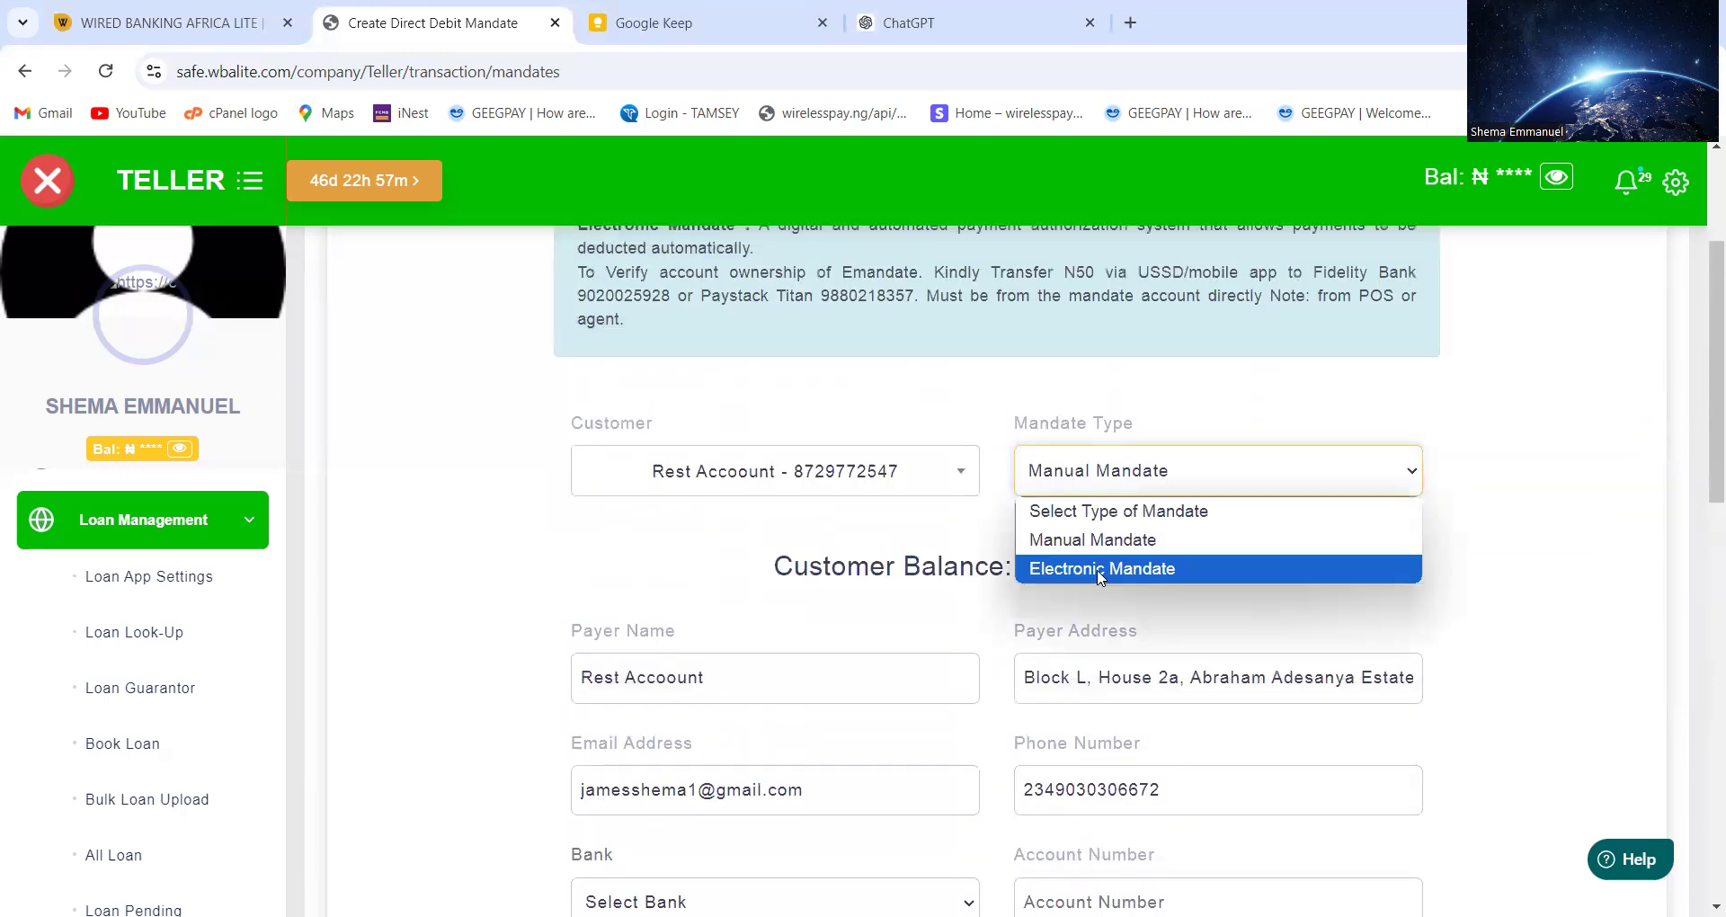
click(1100, 572)
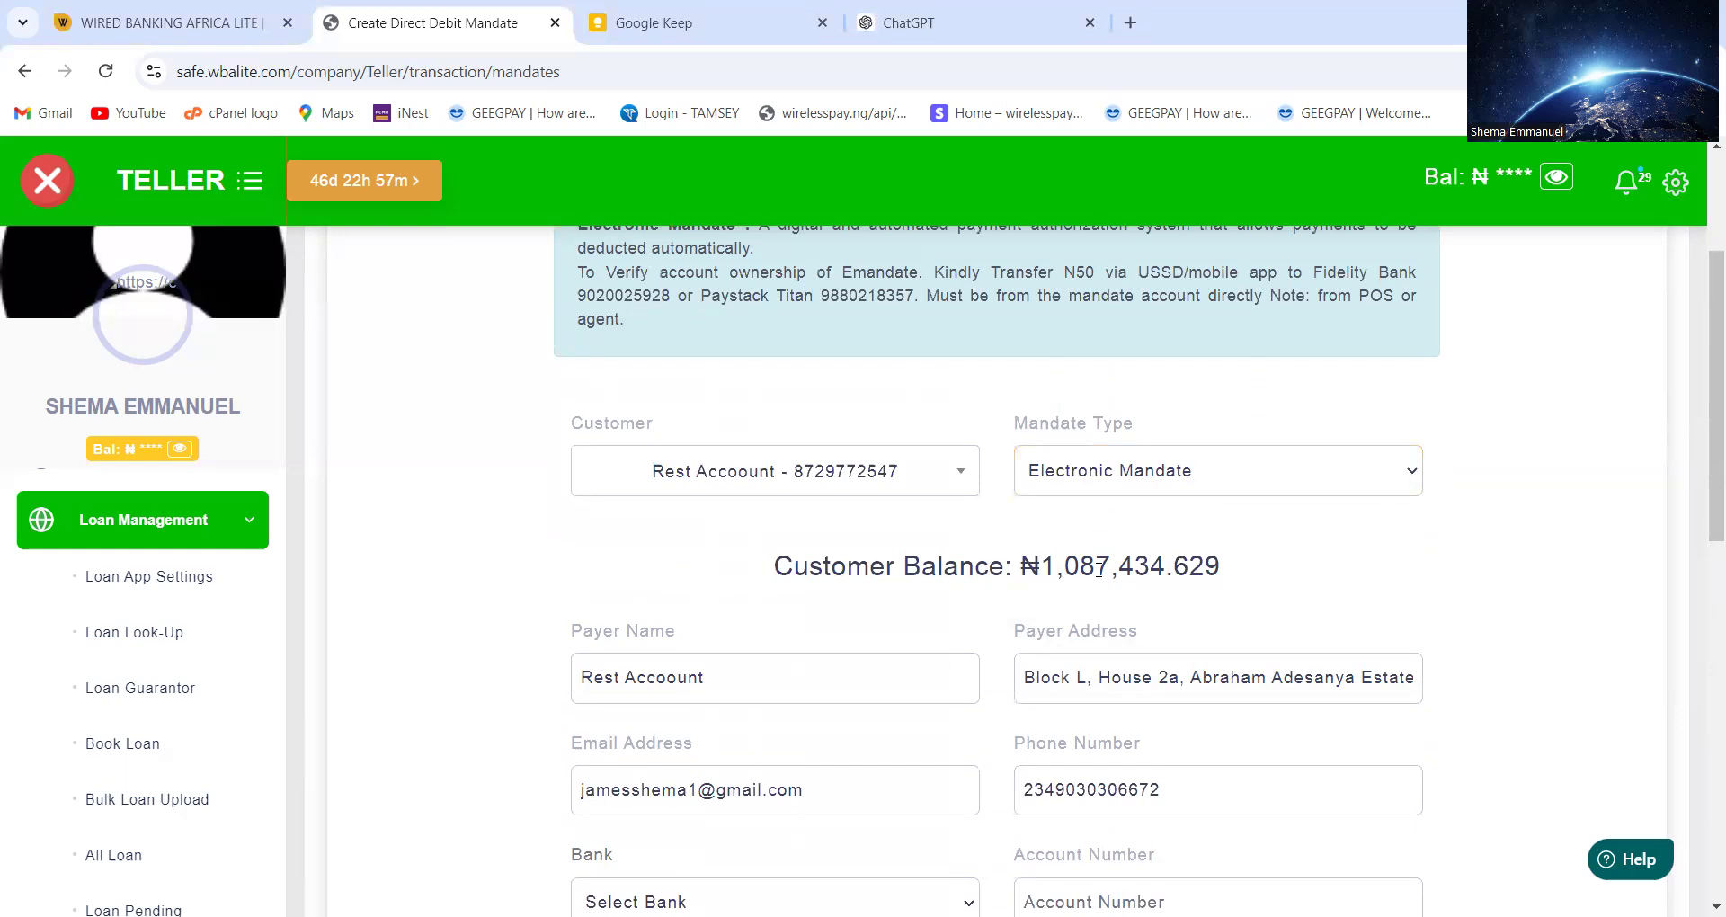
scroll(1033, 526, up, 1)
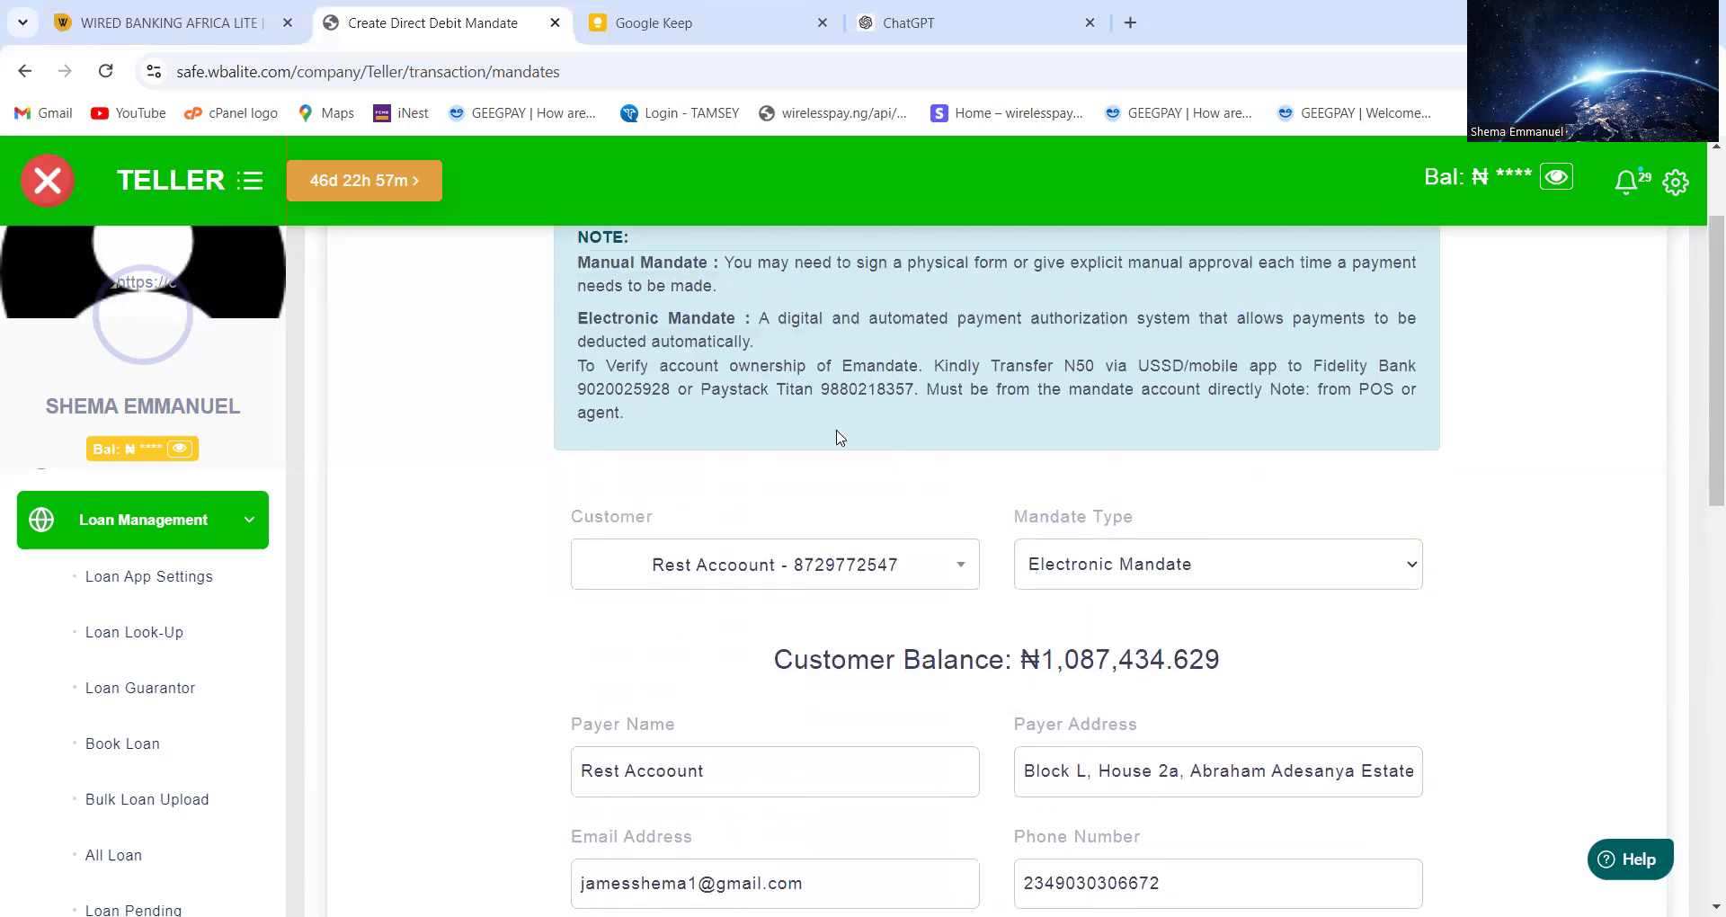
drag(649, 402, 576, 344)
drag(1311, 363, 838, 410)
drag(713, 411, 859, 391)
click(900, 392)
scroll(1053, 668, down, 3)
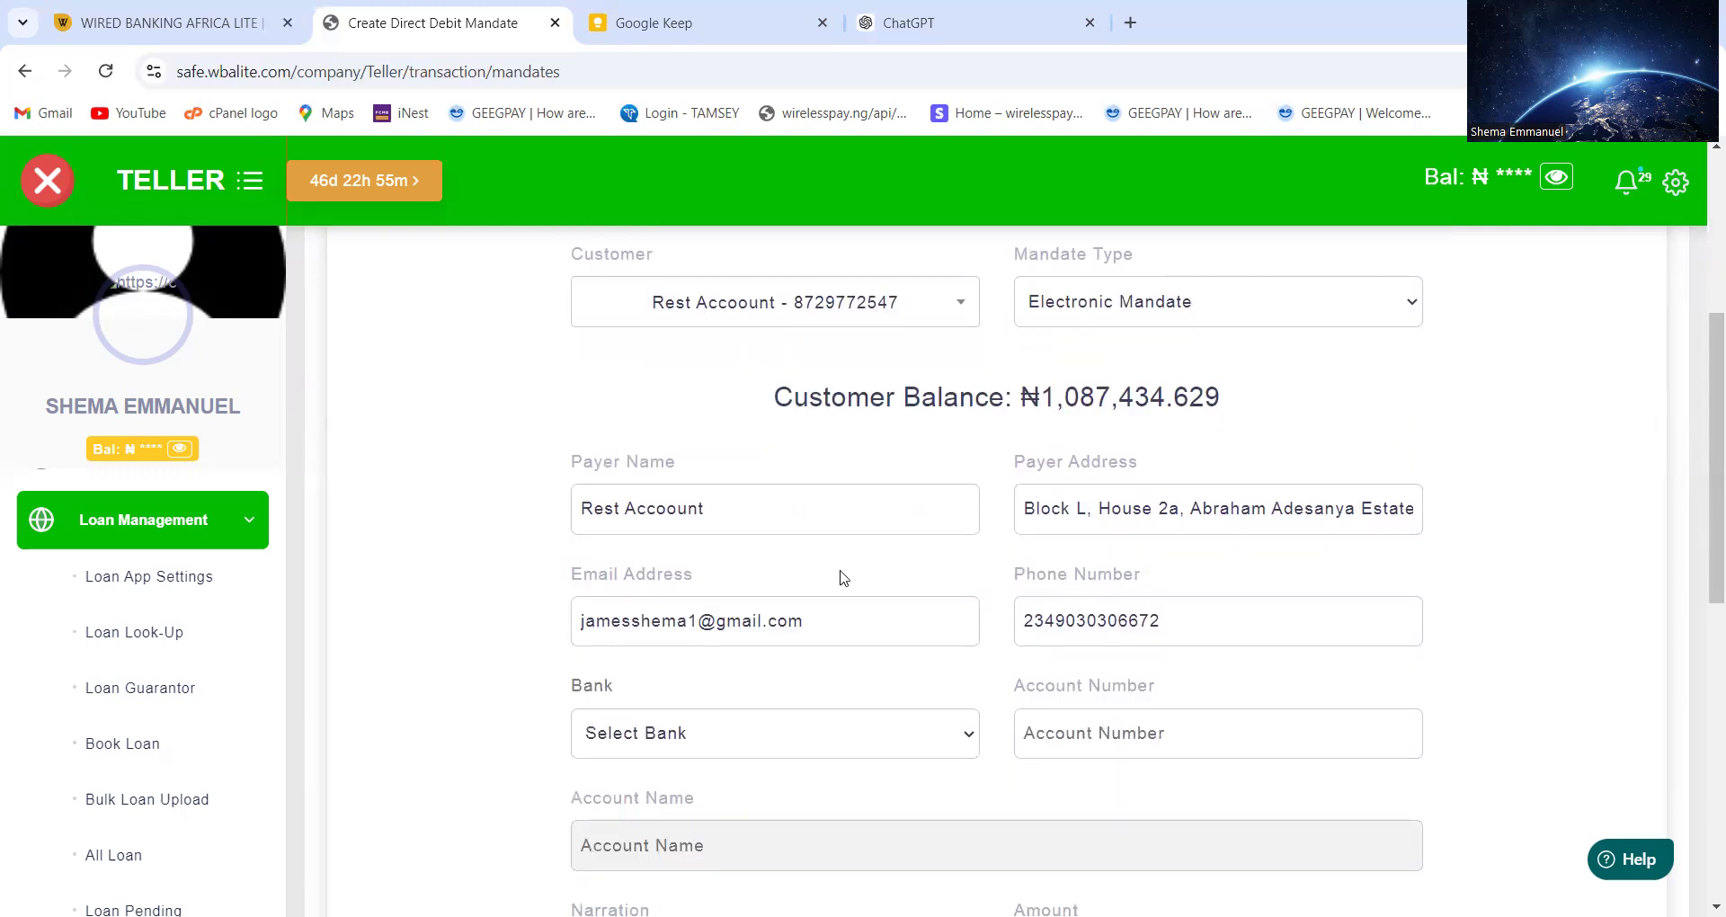
click(813, 534)
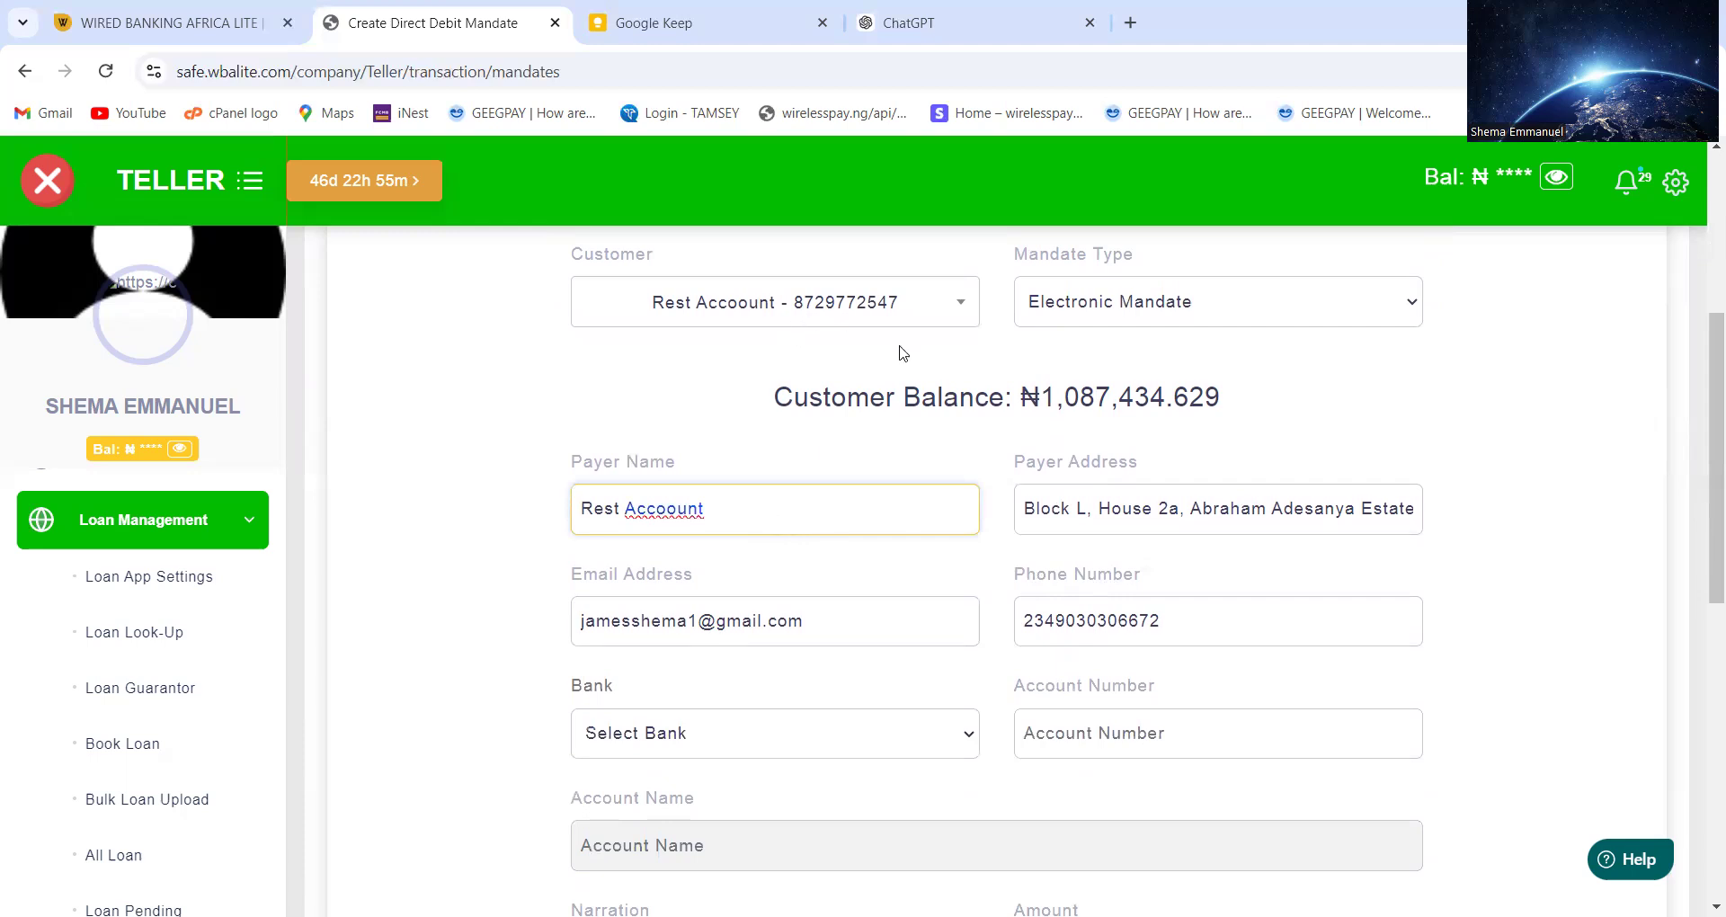
click(1080, 489)
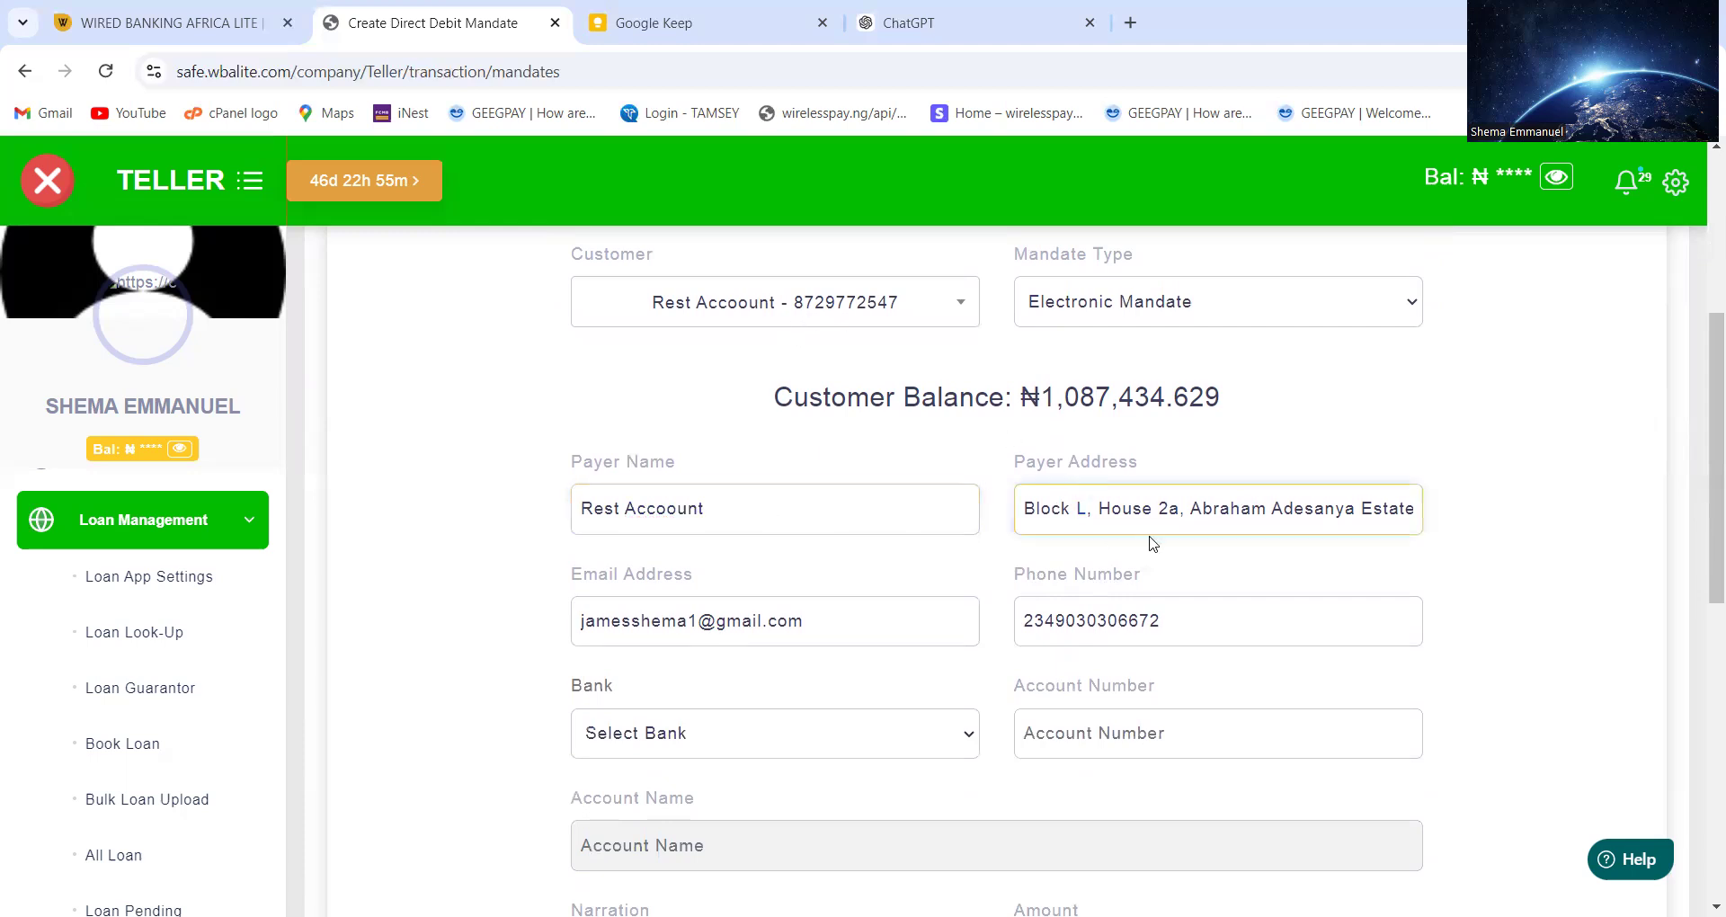
click(923, 628)
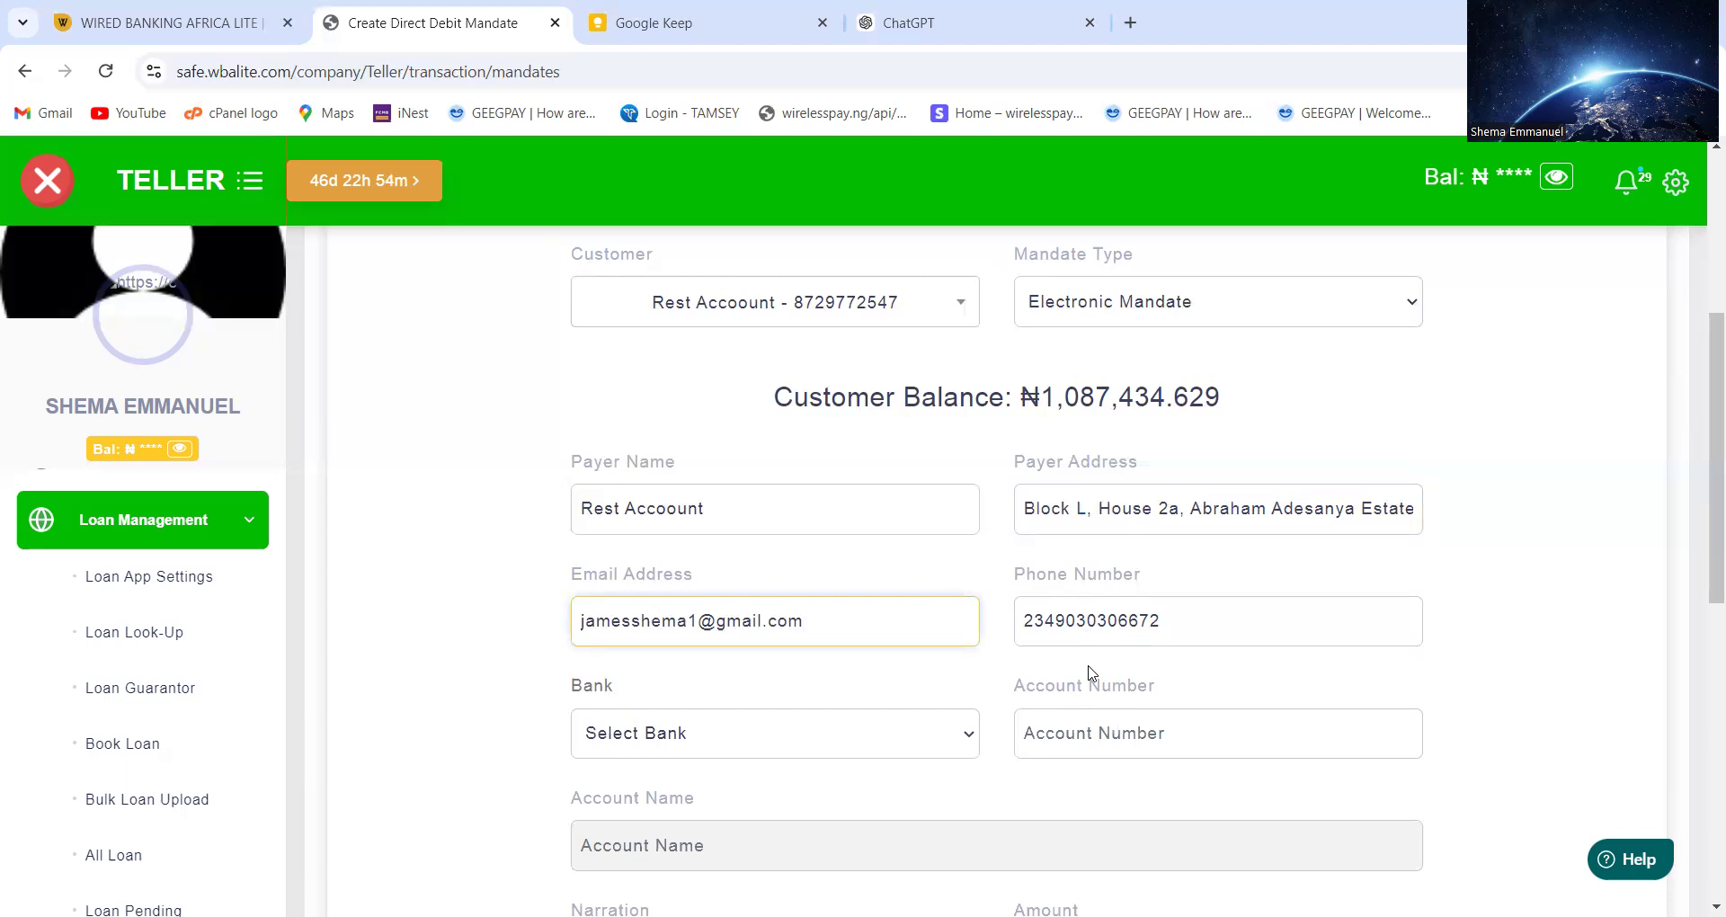
Select Sterling Bank as the payer's bank
click(792, 744)
scroll(756, 571, down, 15)
scroll(755, 570, up, 2)
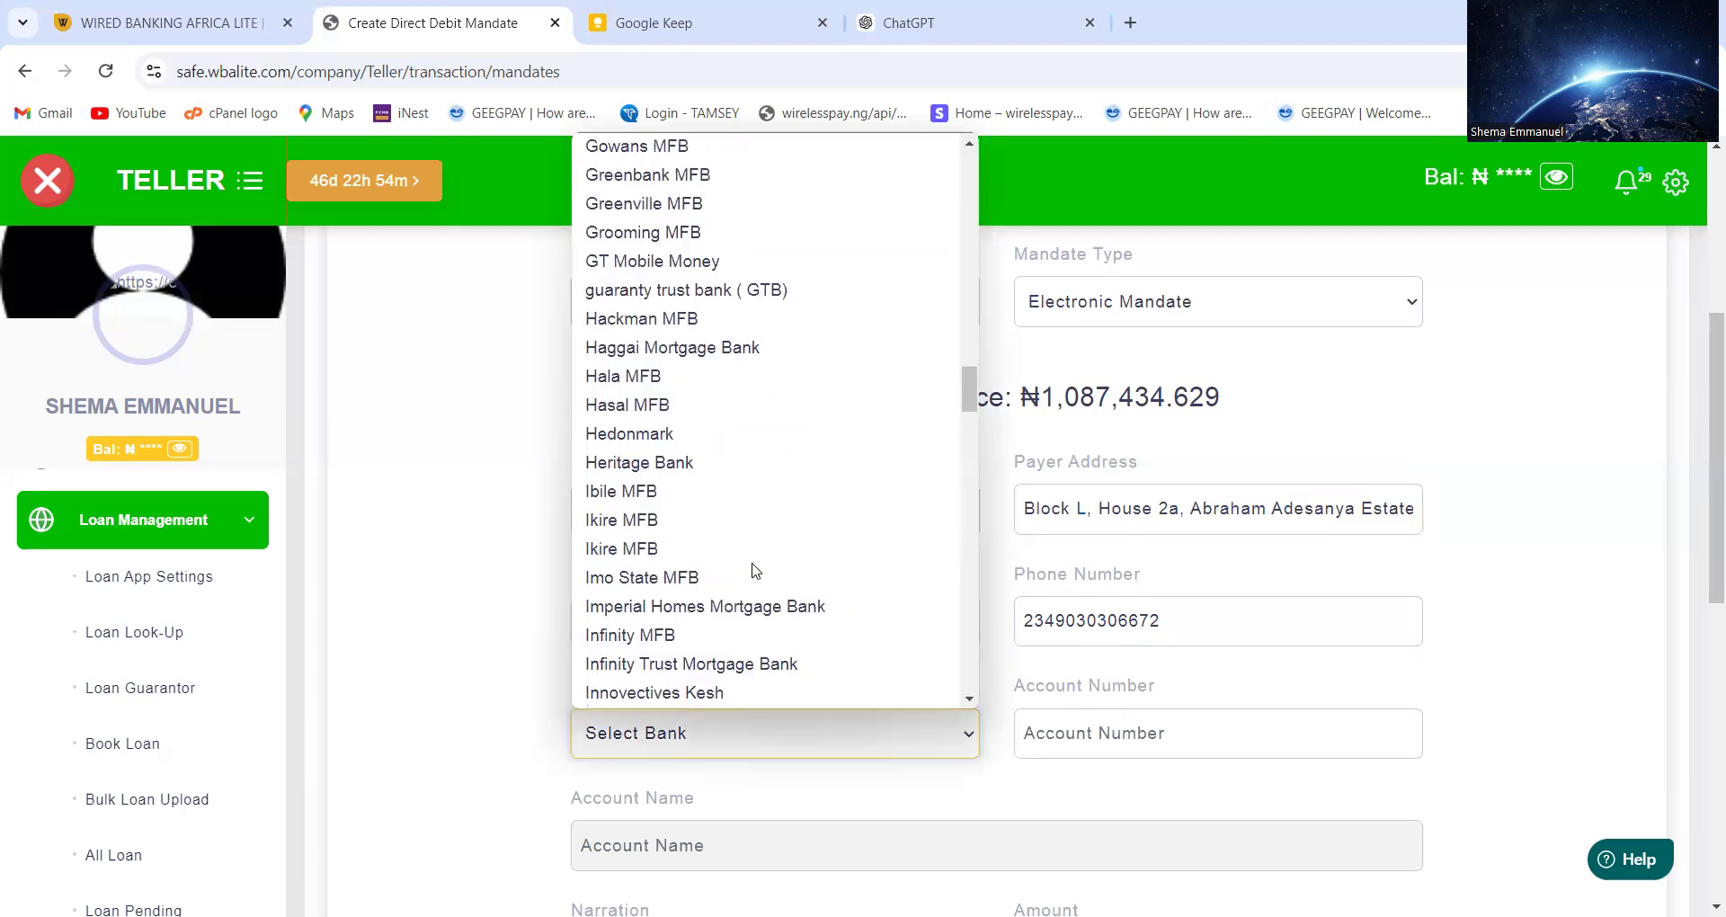
scroll(755, 571, up, 3)
key(t)
key(t)
key(t)
key(t)
key(t)
key(t)
key(t)
key(t)
key(t)
key(t)
key(t)
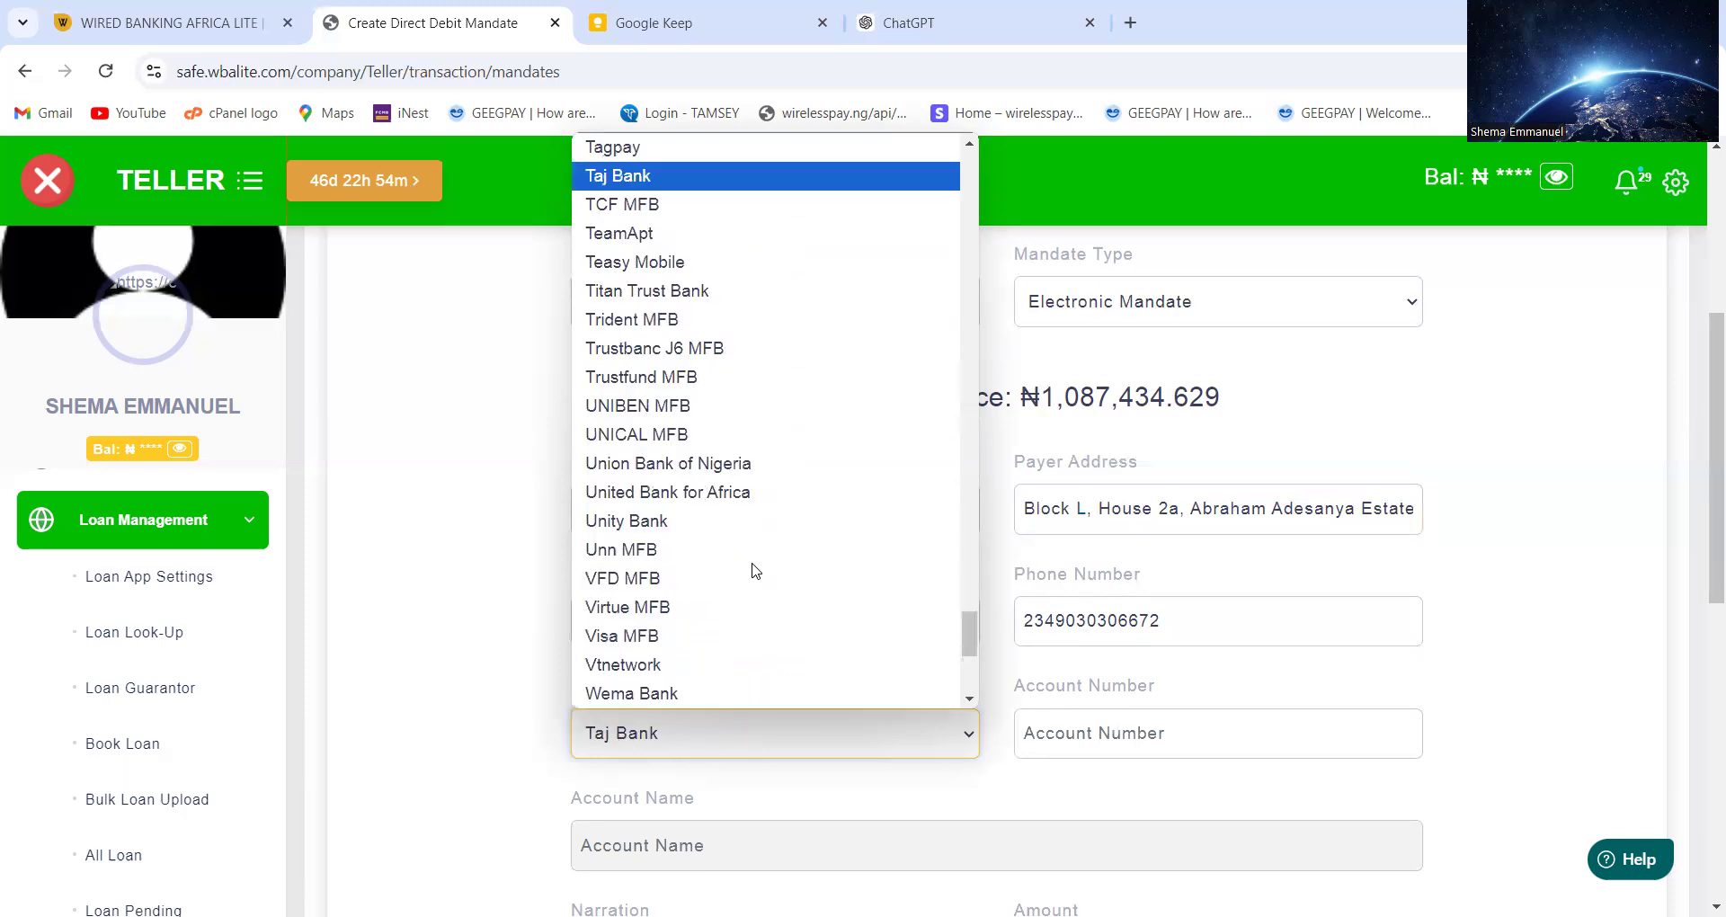
key(t)
key(t)
key(t)
key(t)
key(t)
key(t)
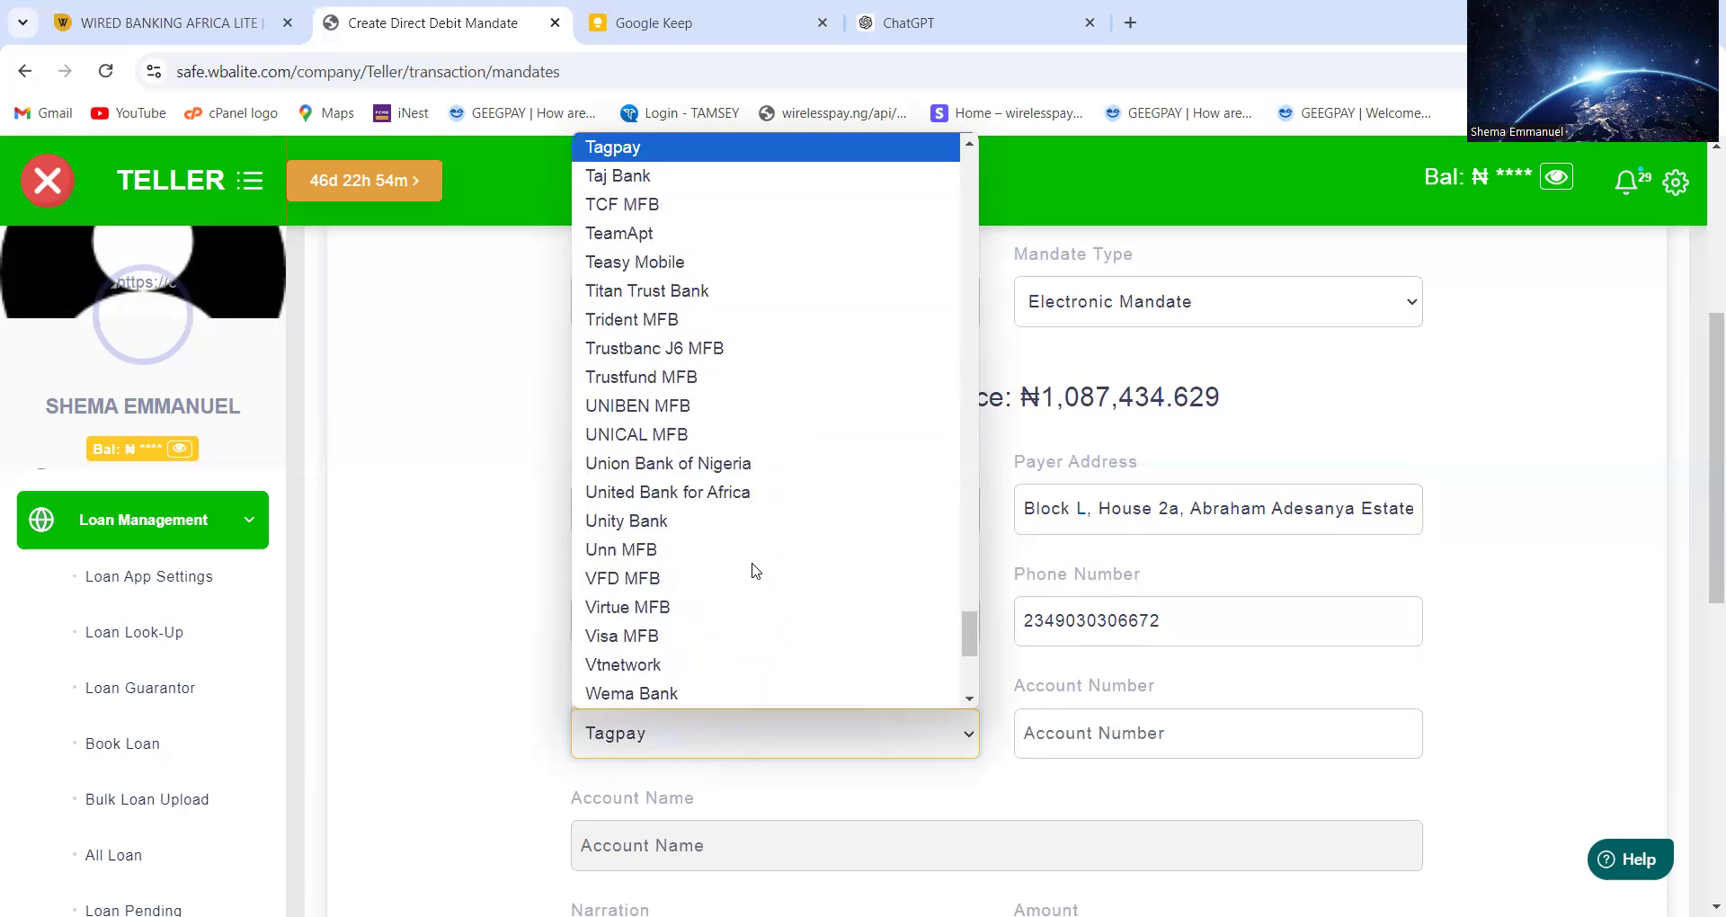
key(s)
key(s)
key(s)
key(s)
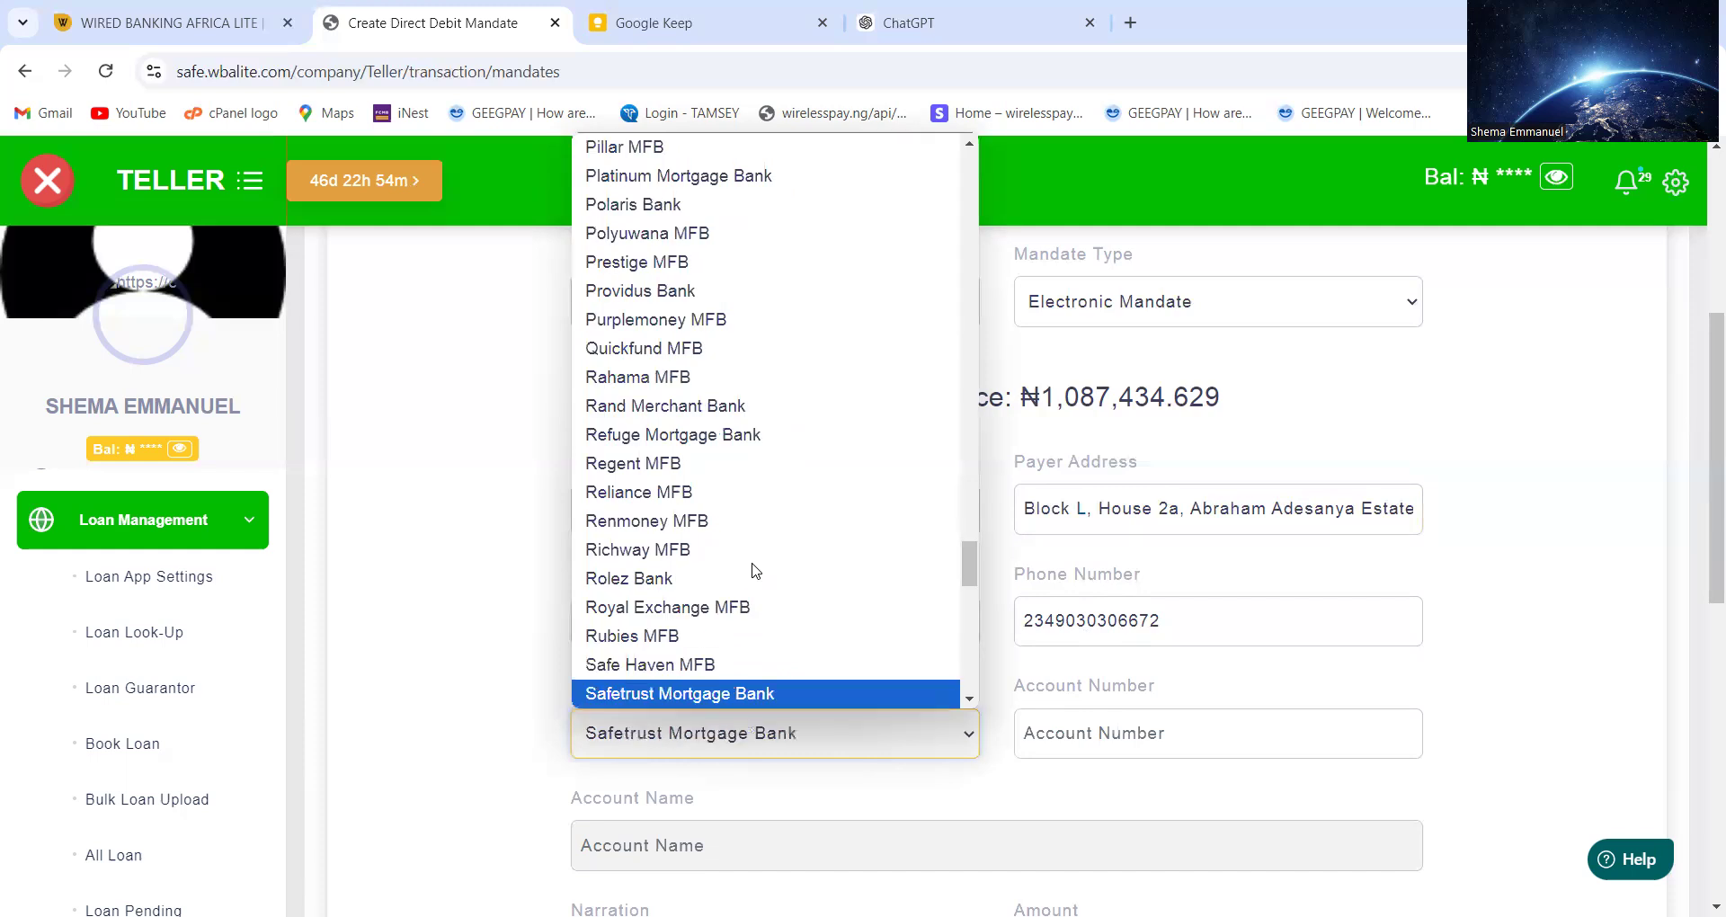
key(s)
key(s)
key(s)
key(s)
key(s)
key(s)
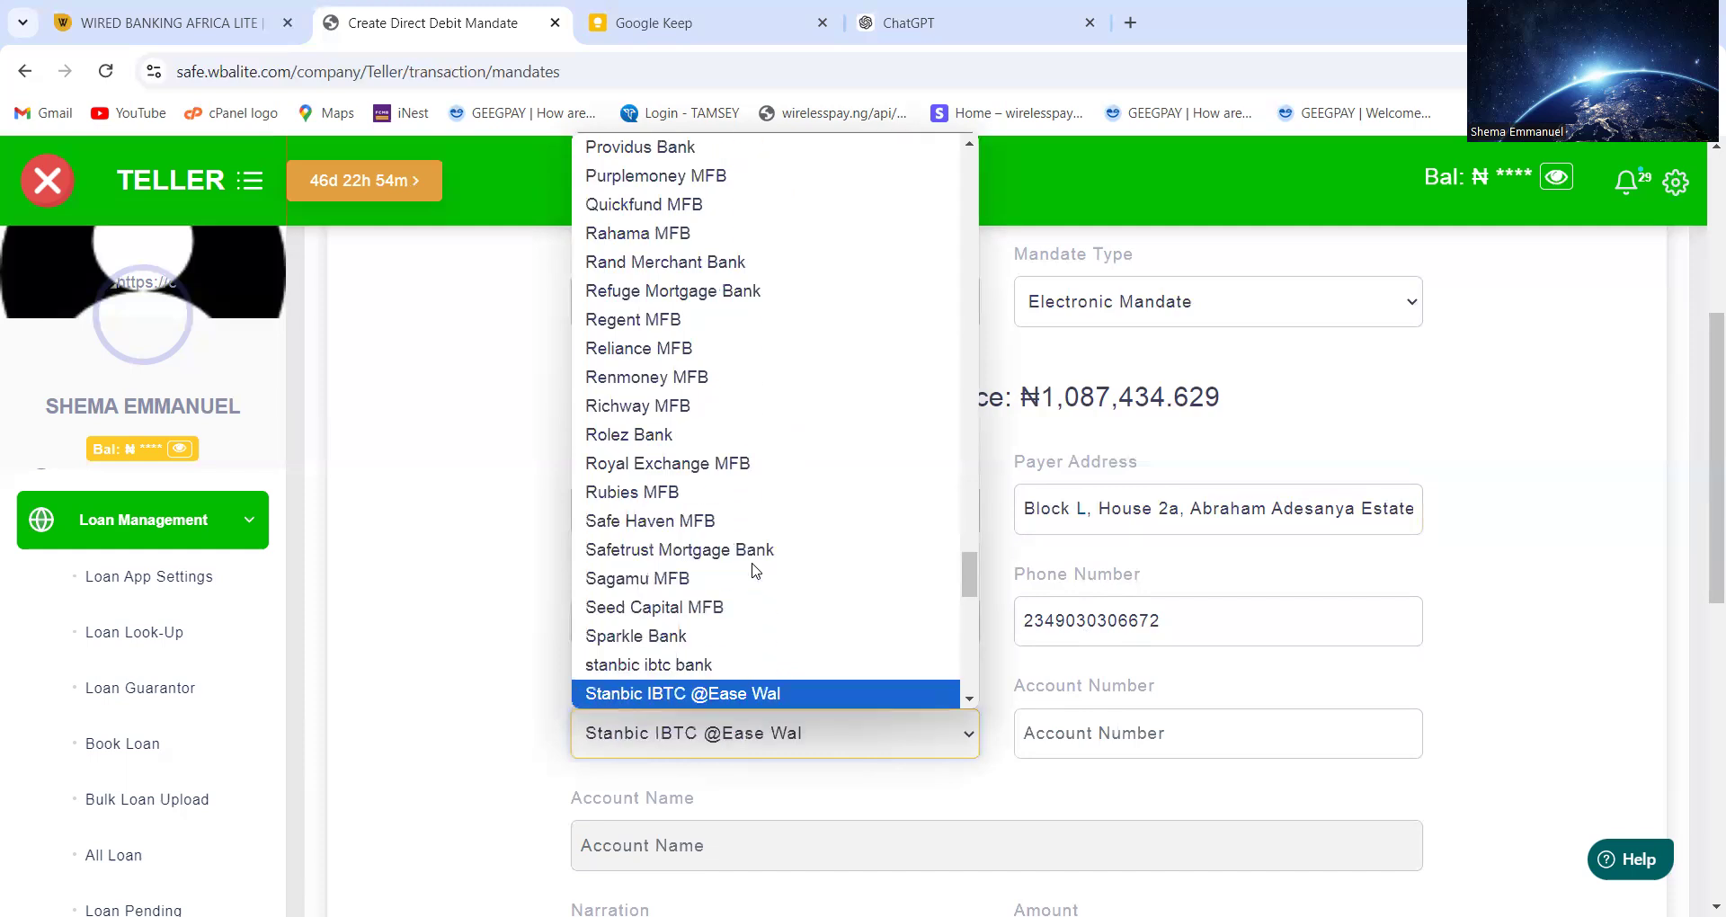
key(s)
key(s)
key(s)
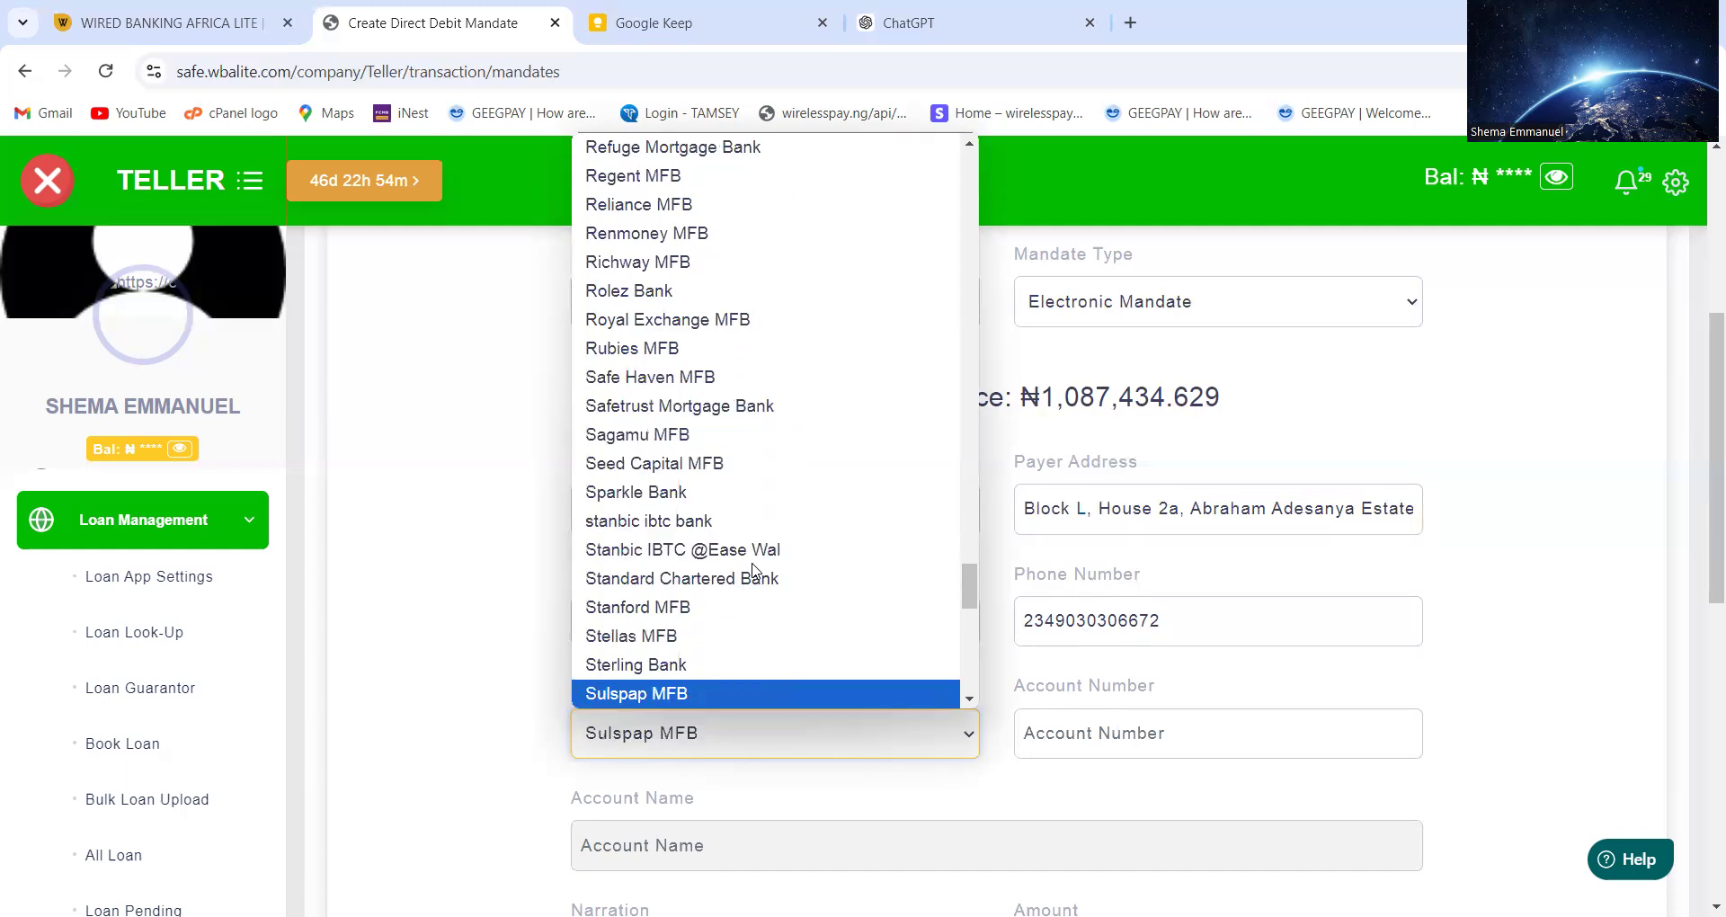
key(s)
scroll(767, 674, down, 1)
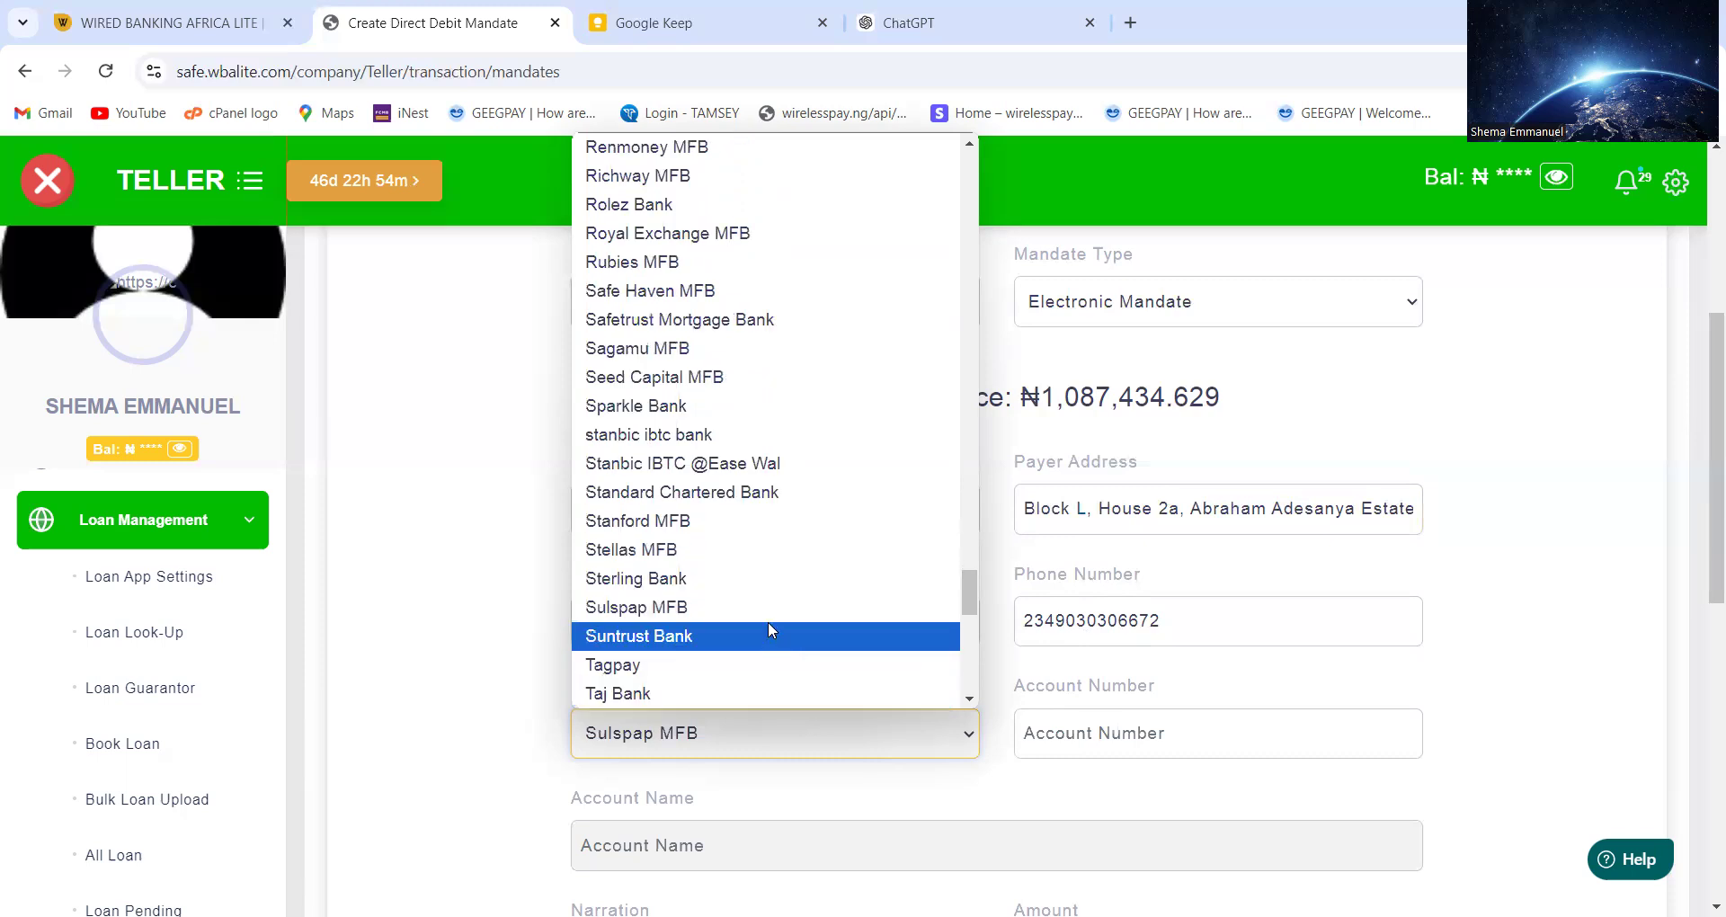
click(764, 576)
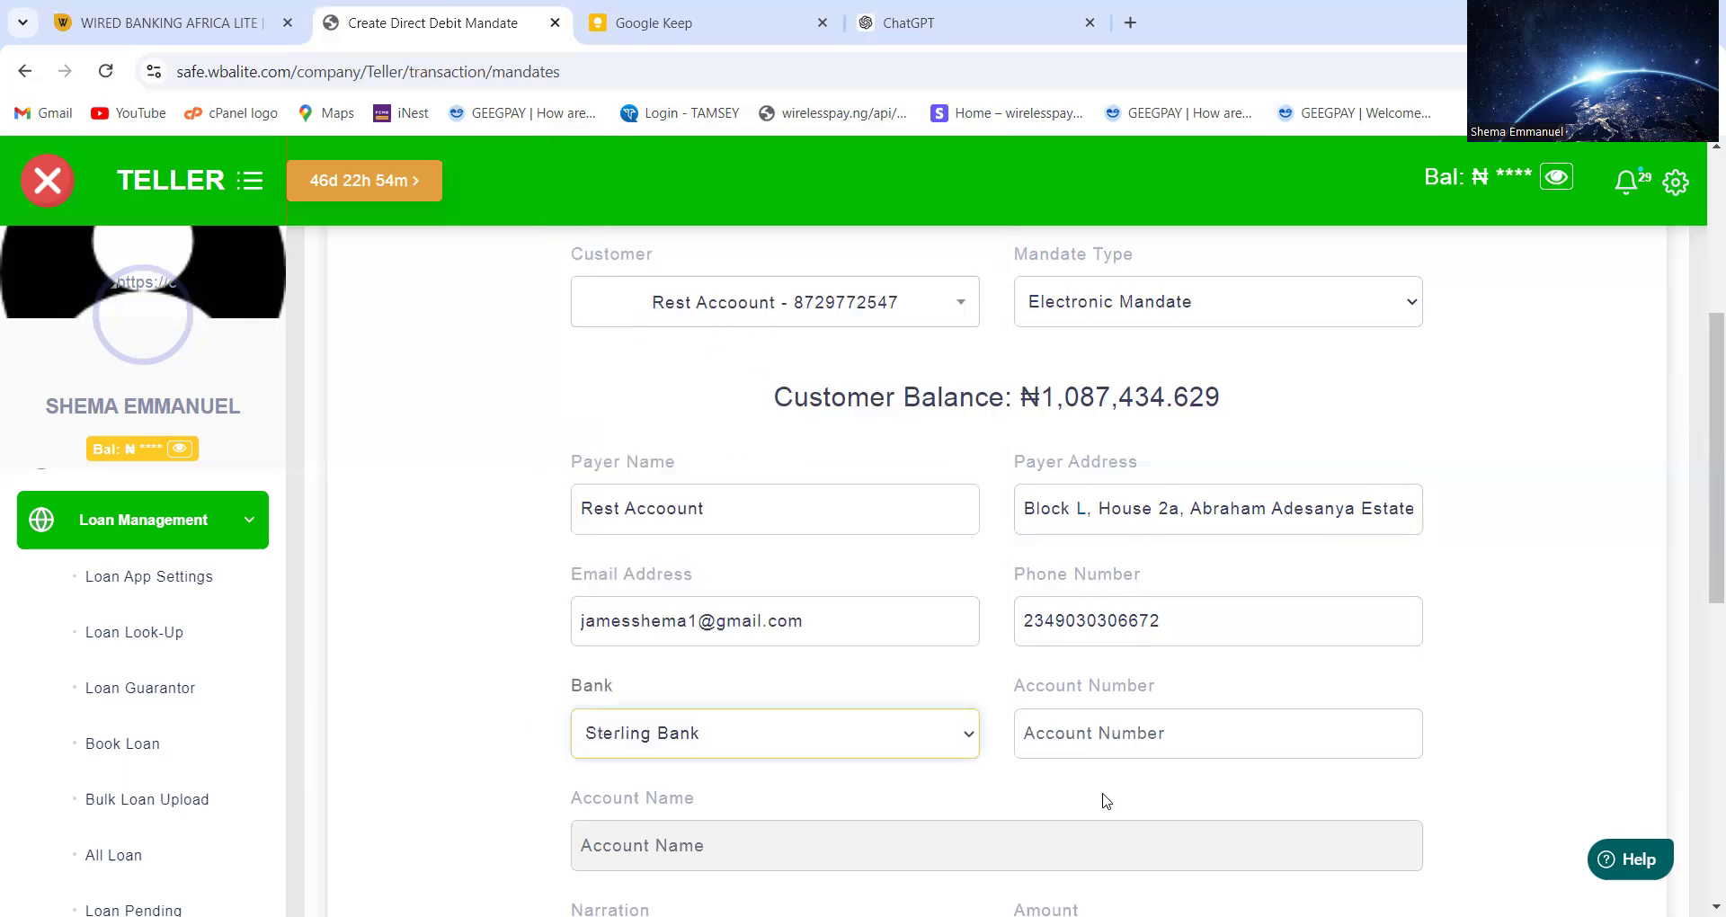
Fill in the payer's account number from a saved entry to fetch account details
click(1092, 733)
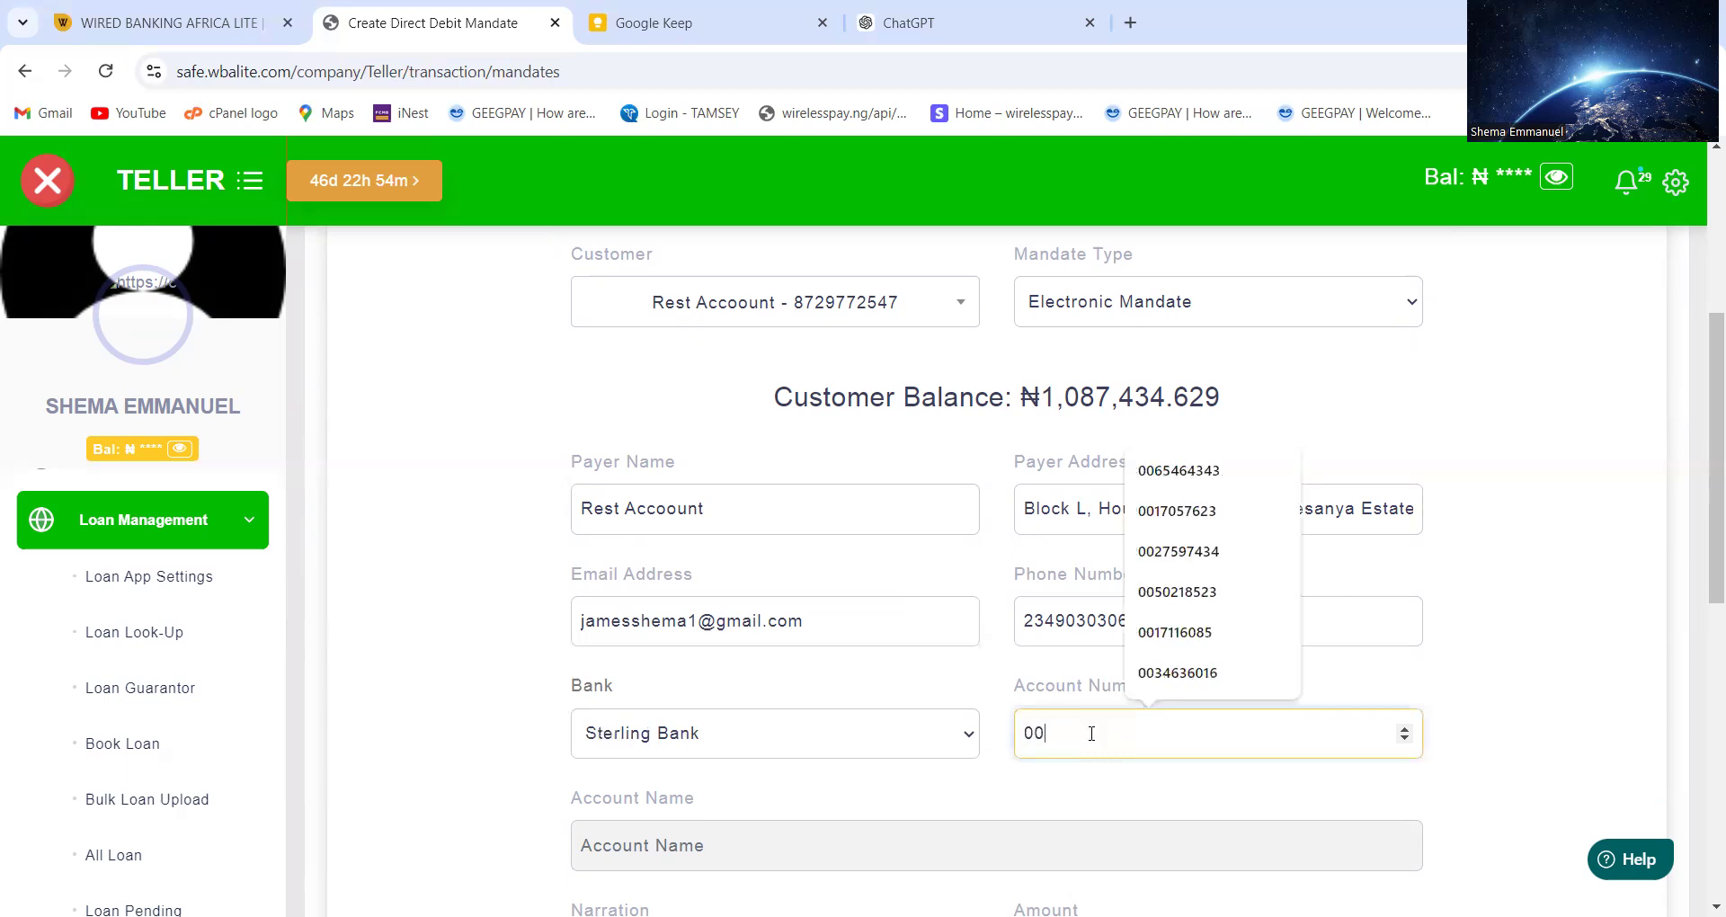
click(1165, 795)
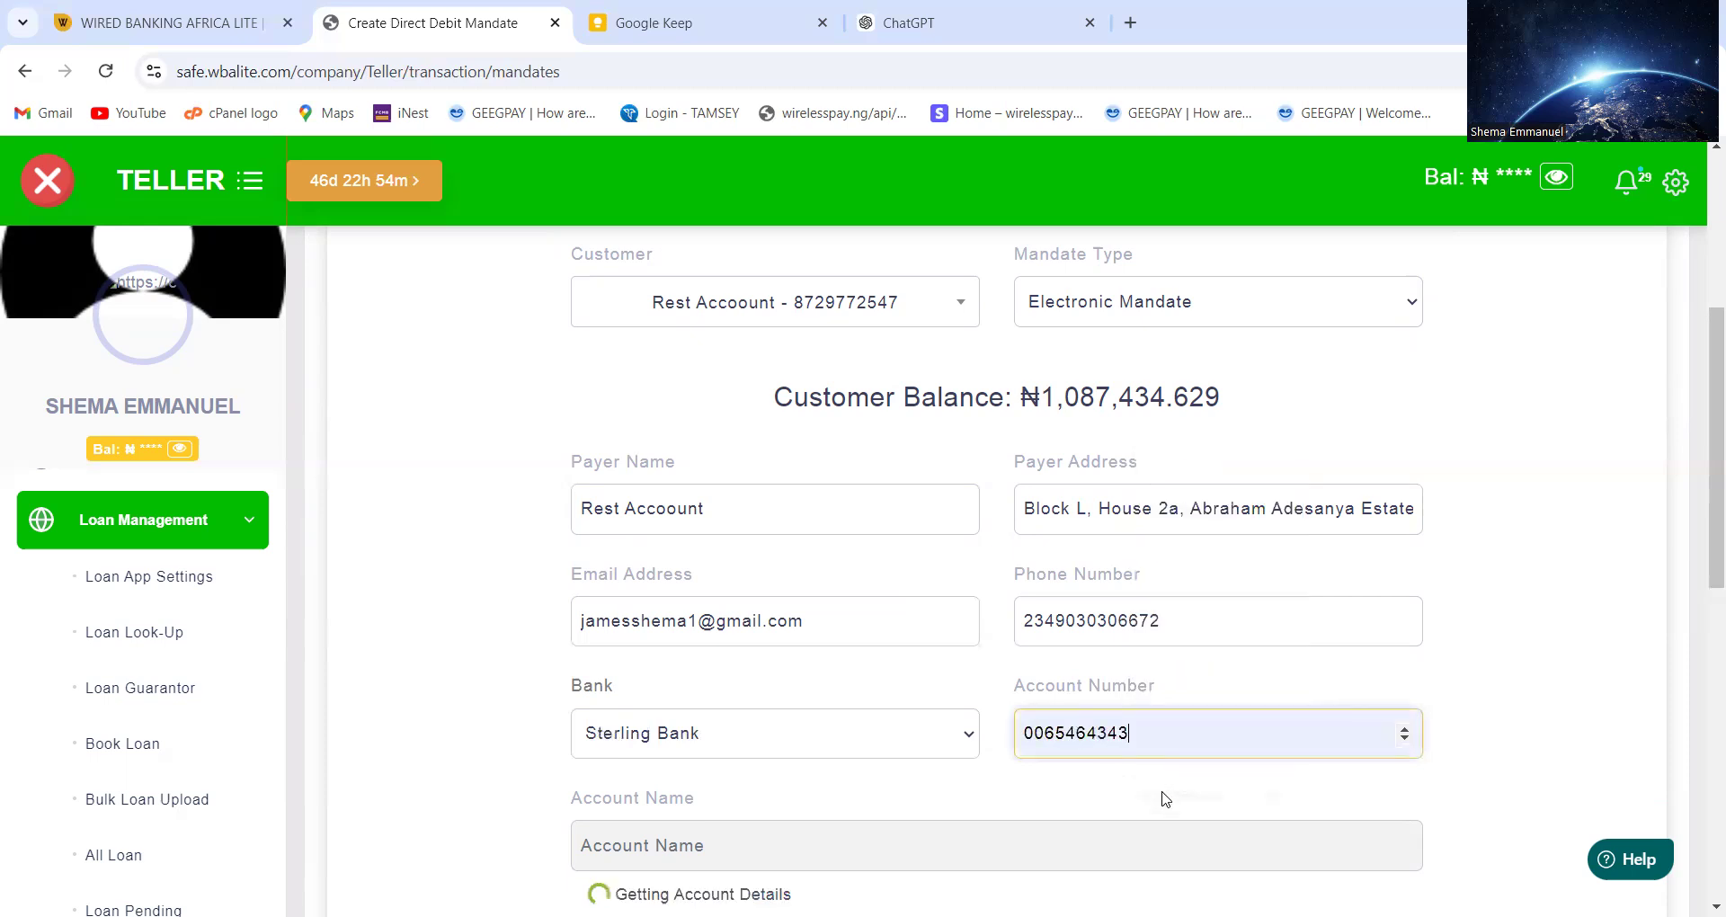
scroll(1183, 762, down, 1)
scroll(1182, 769, down, 2)
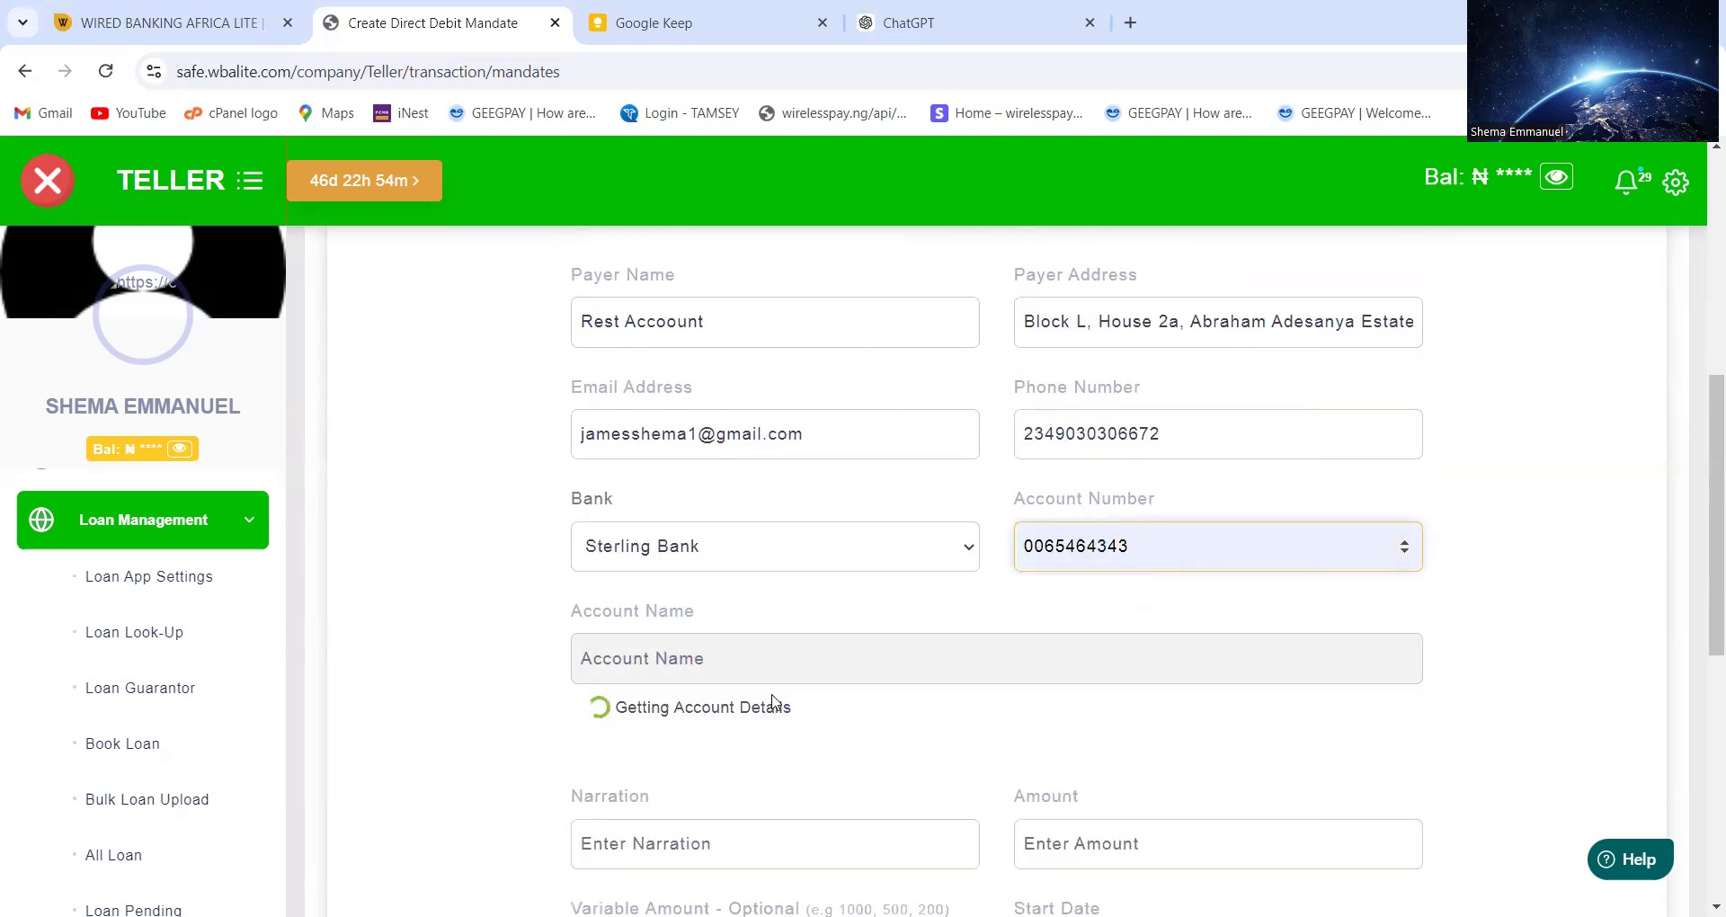
click(716, 726)
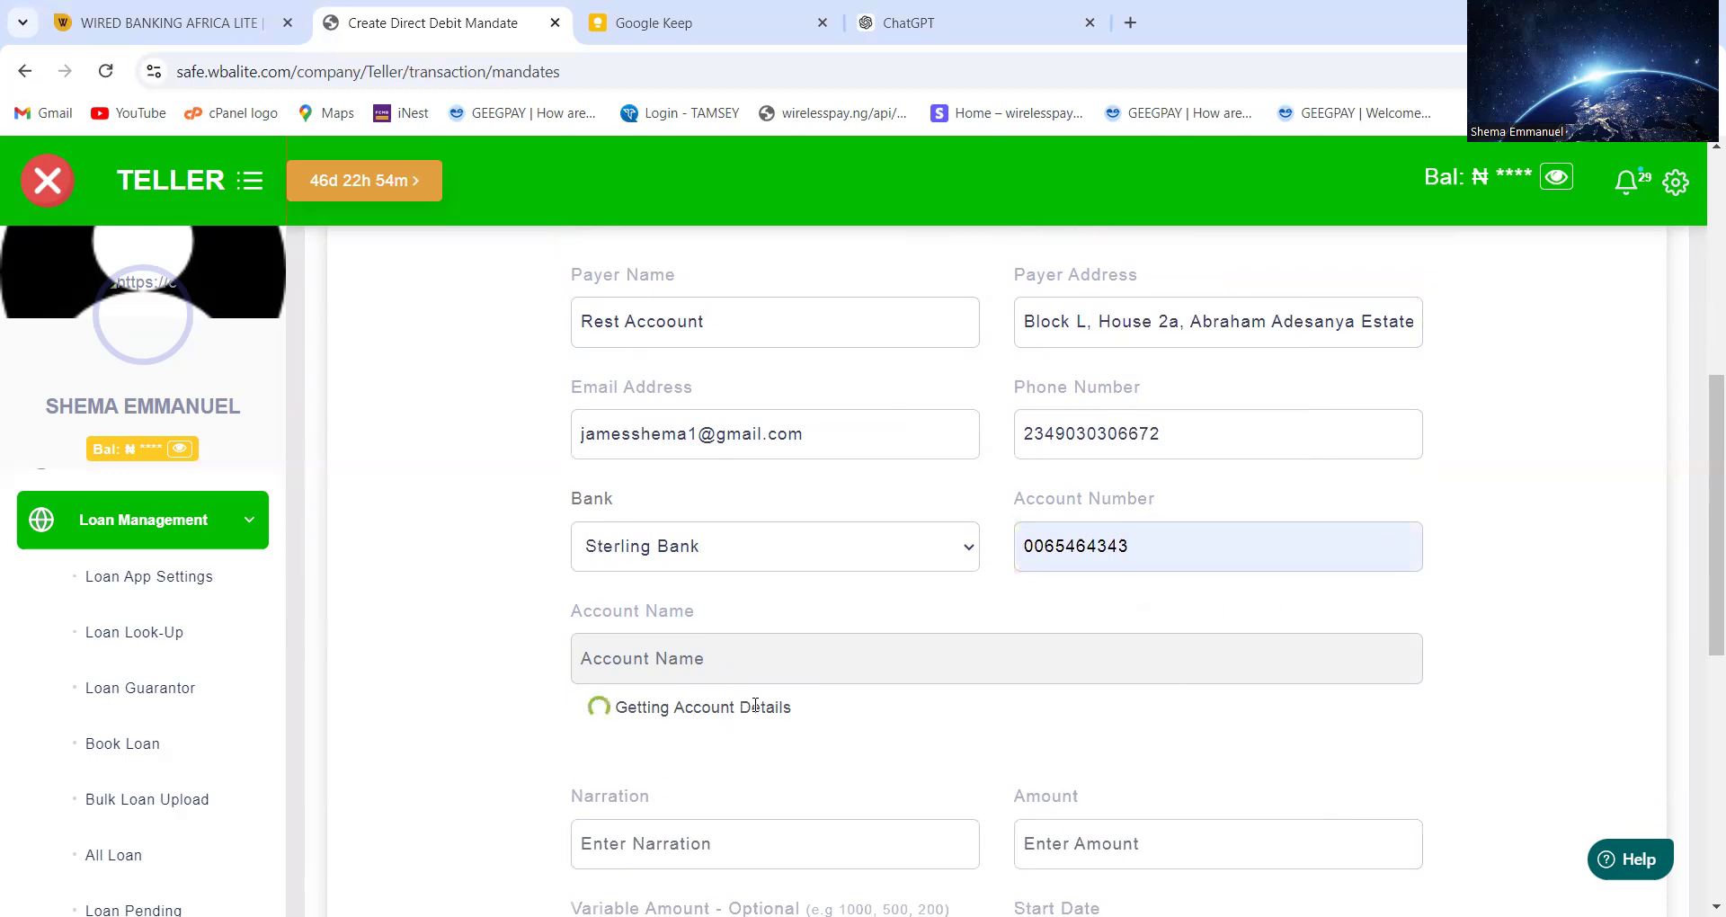
Retype the account number's last digit as 3 and rerun the account lookup
scroll(755, 703, down, 1)
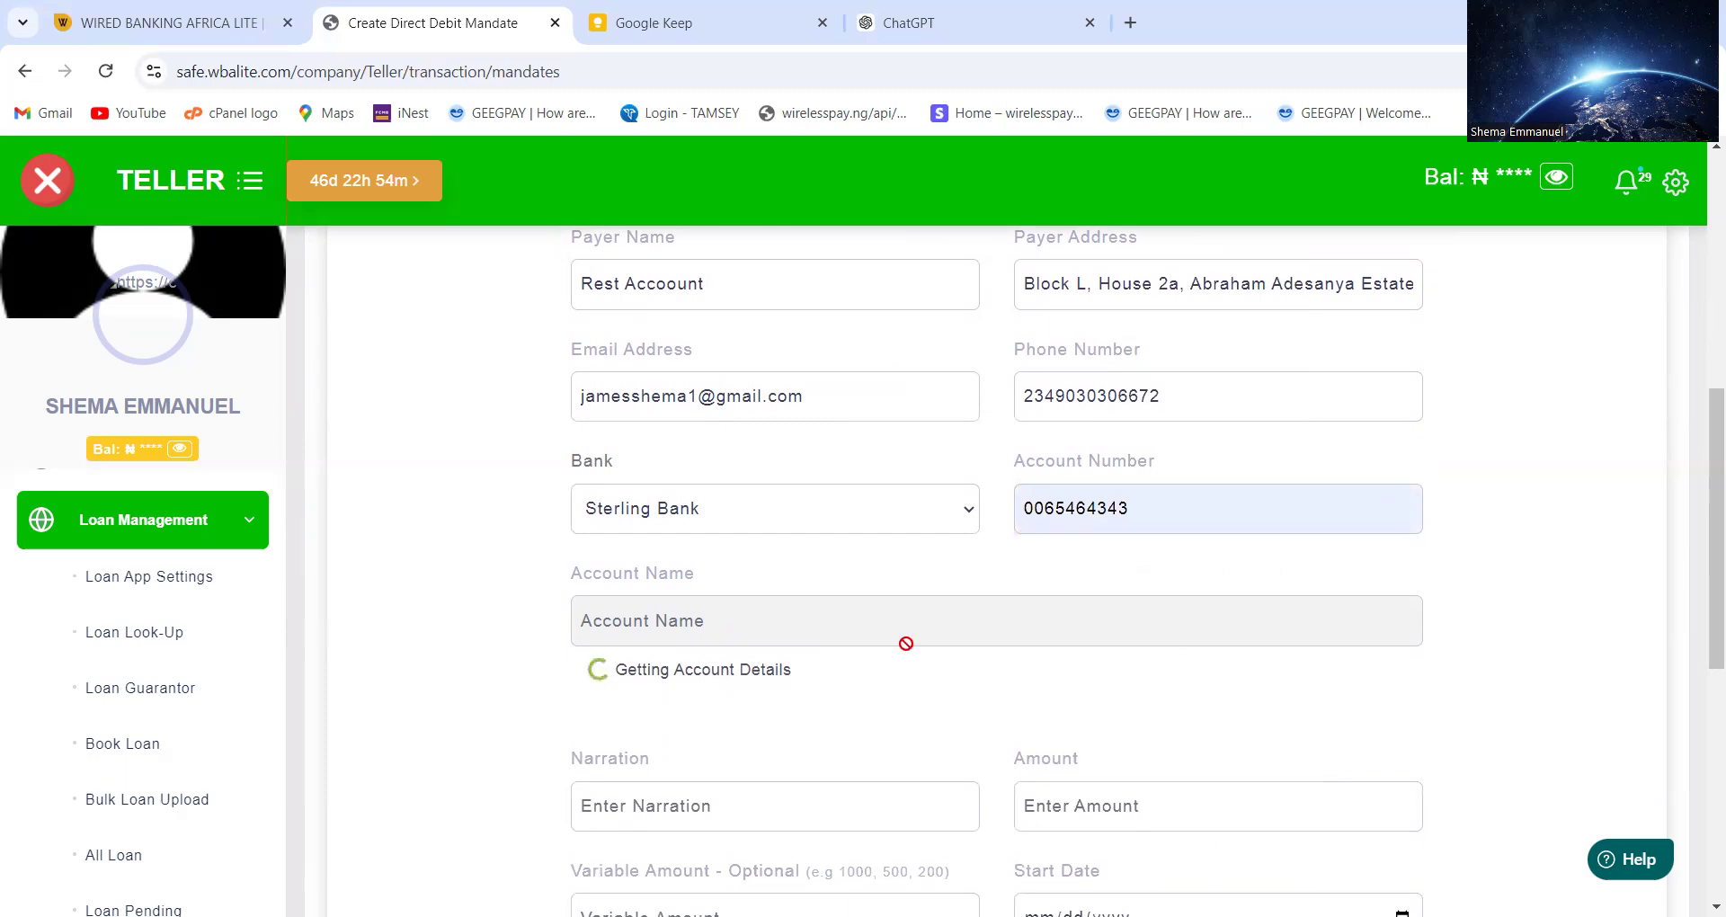
click(1164, 494)
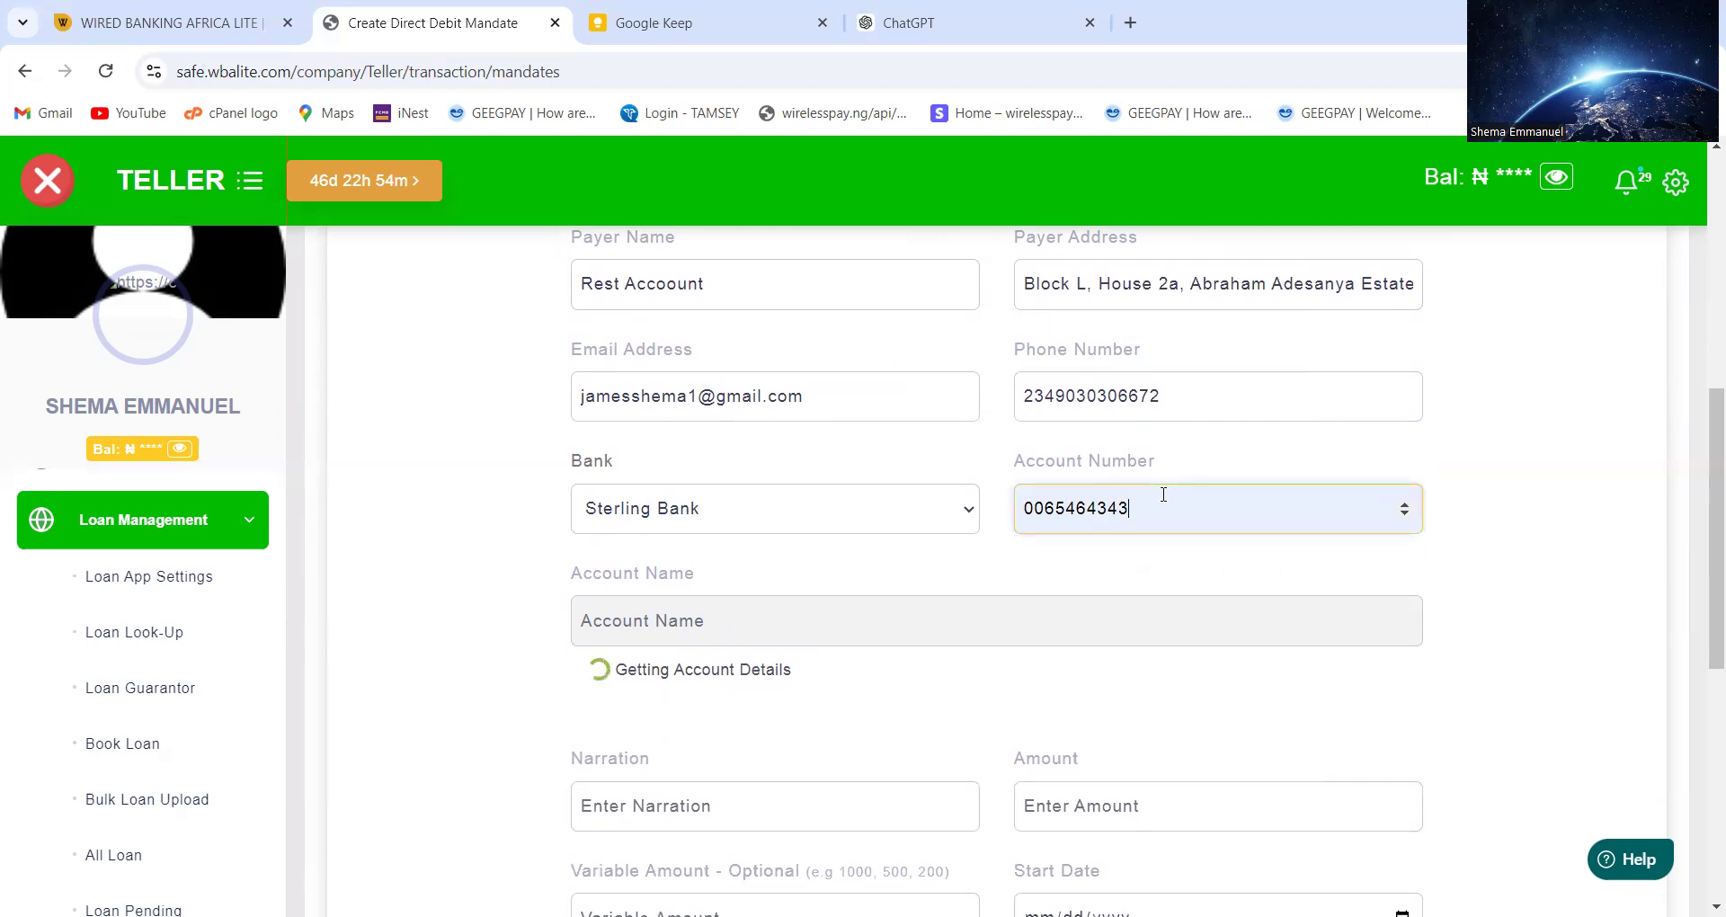
key(BackSpace)
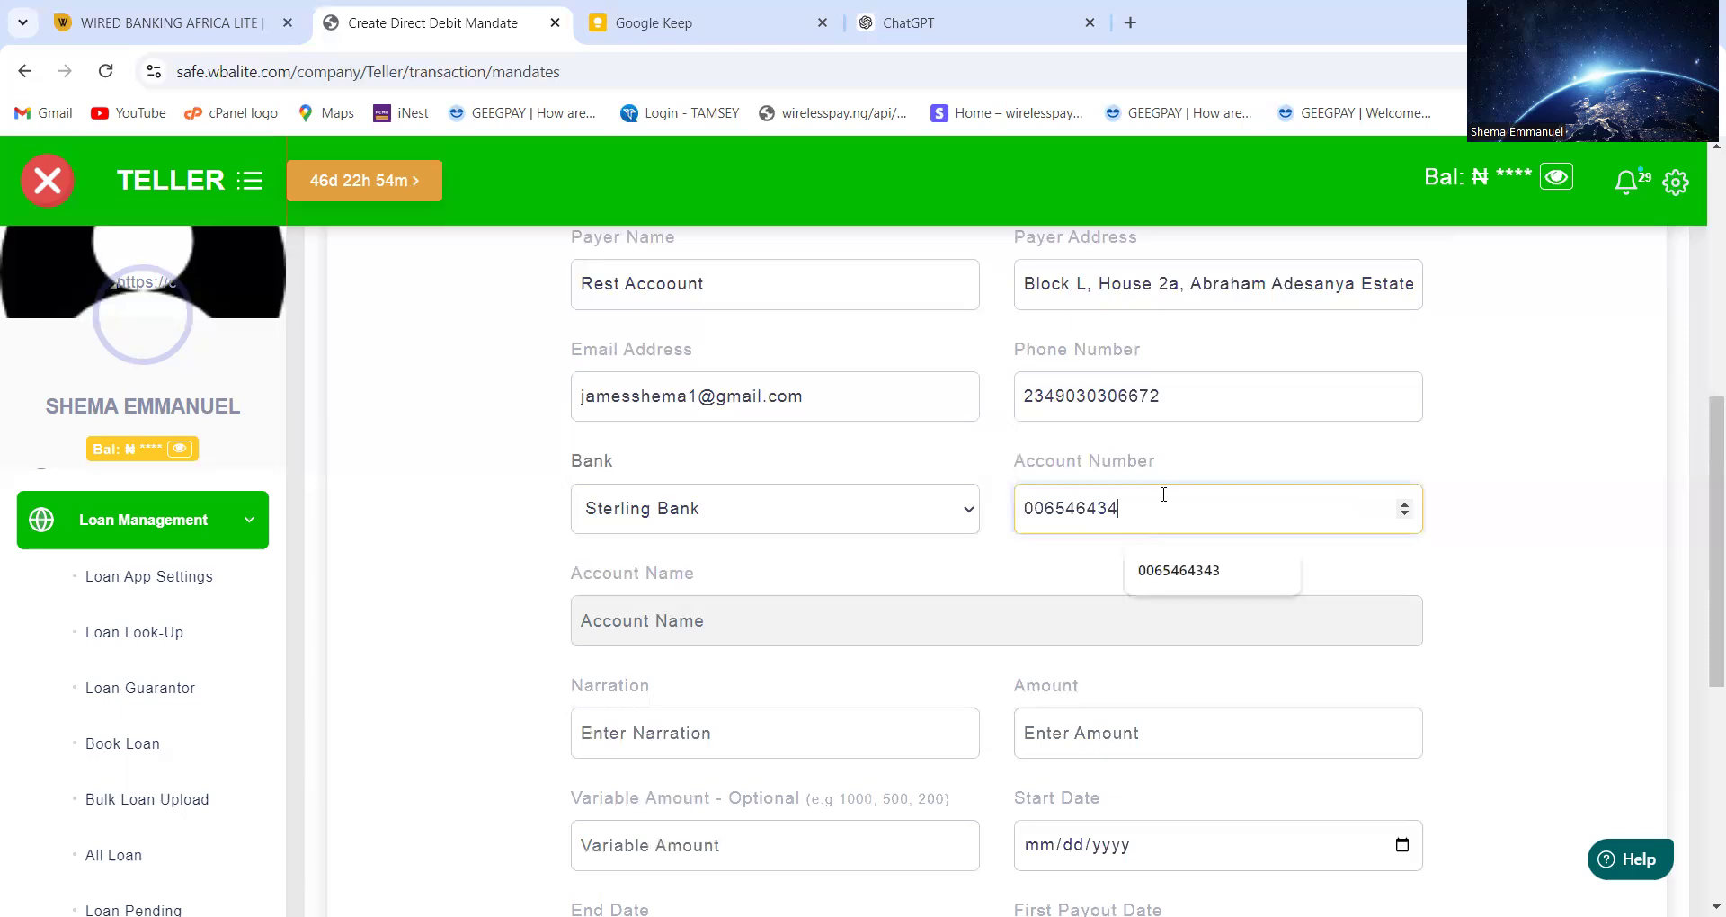
text(3)
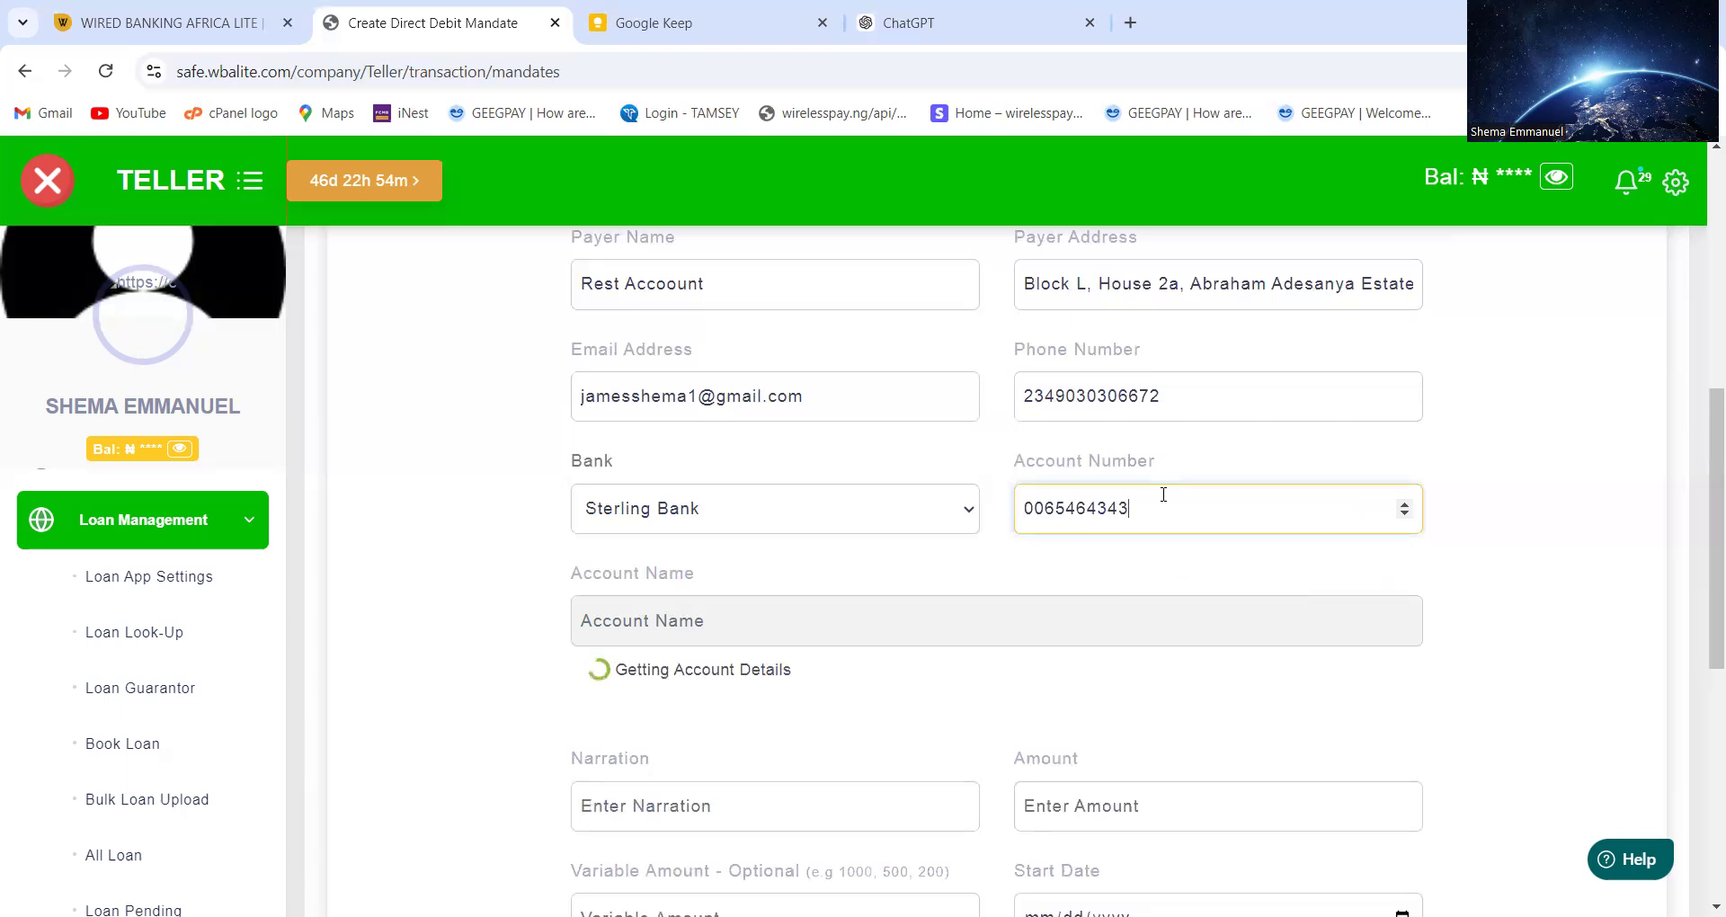
click(1041, 686)
scroll(1041, 686, down, 1)
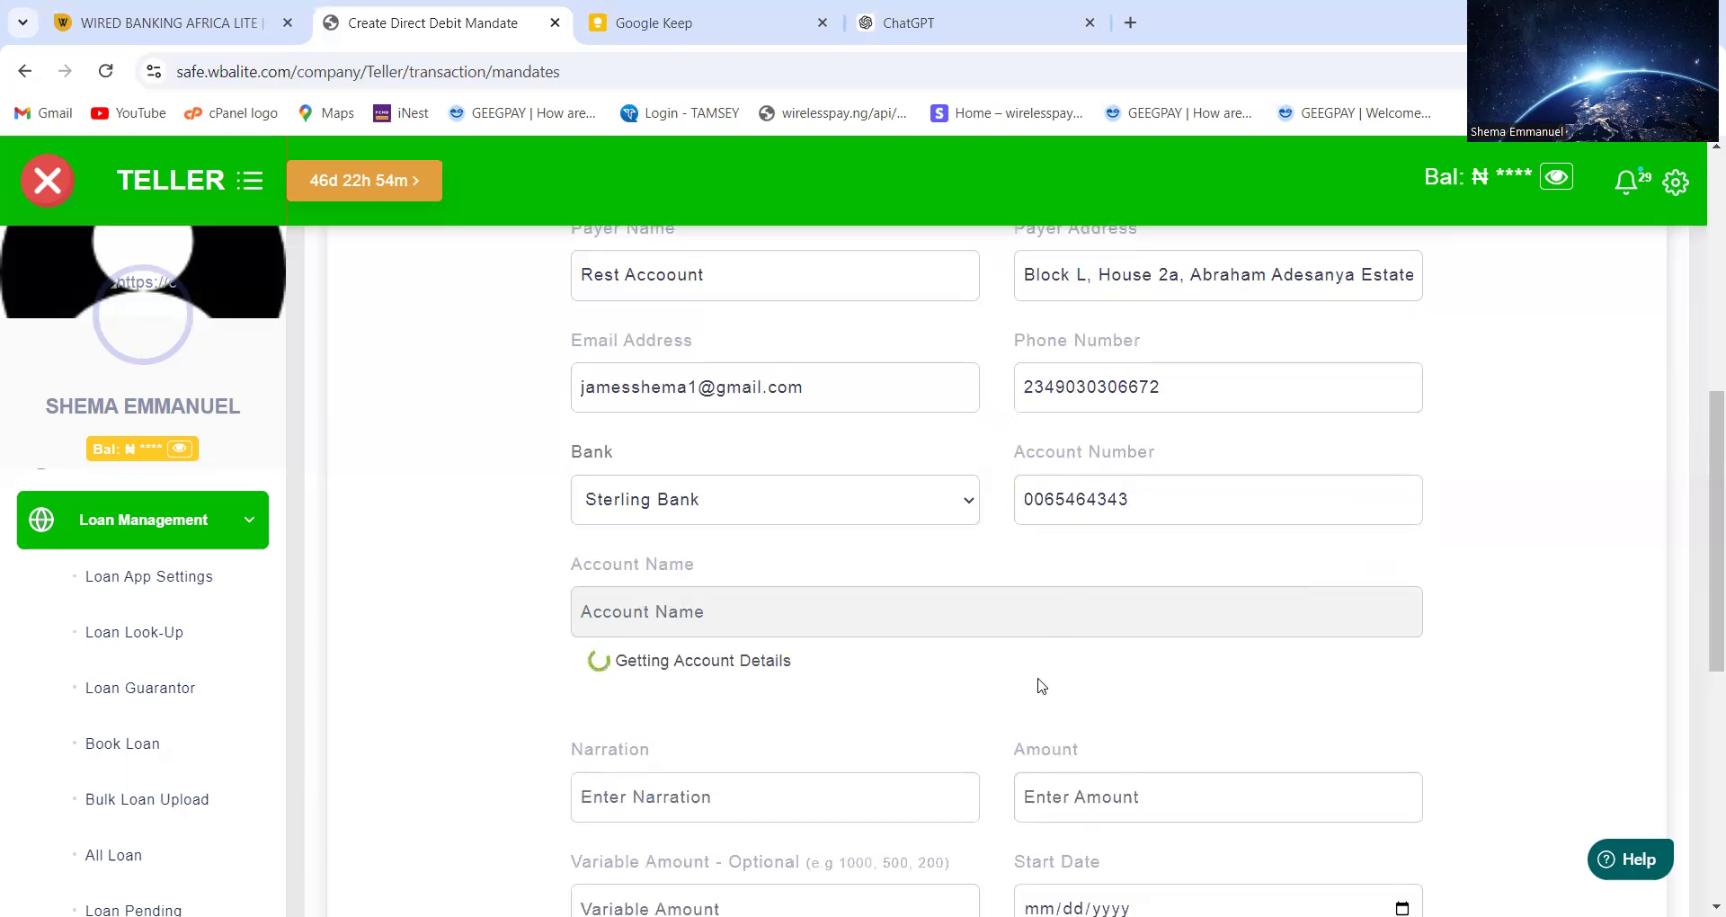
click(842, 761)
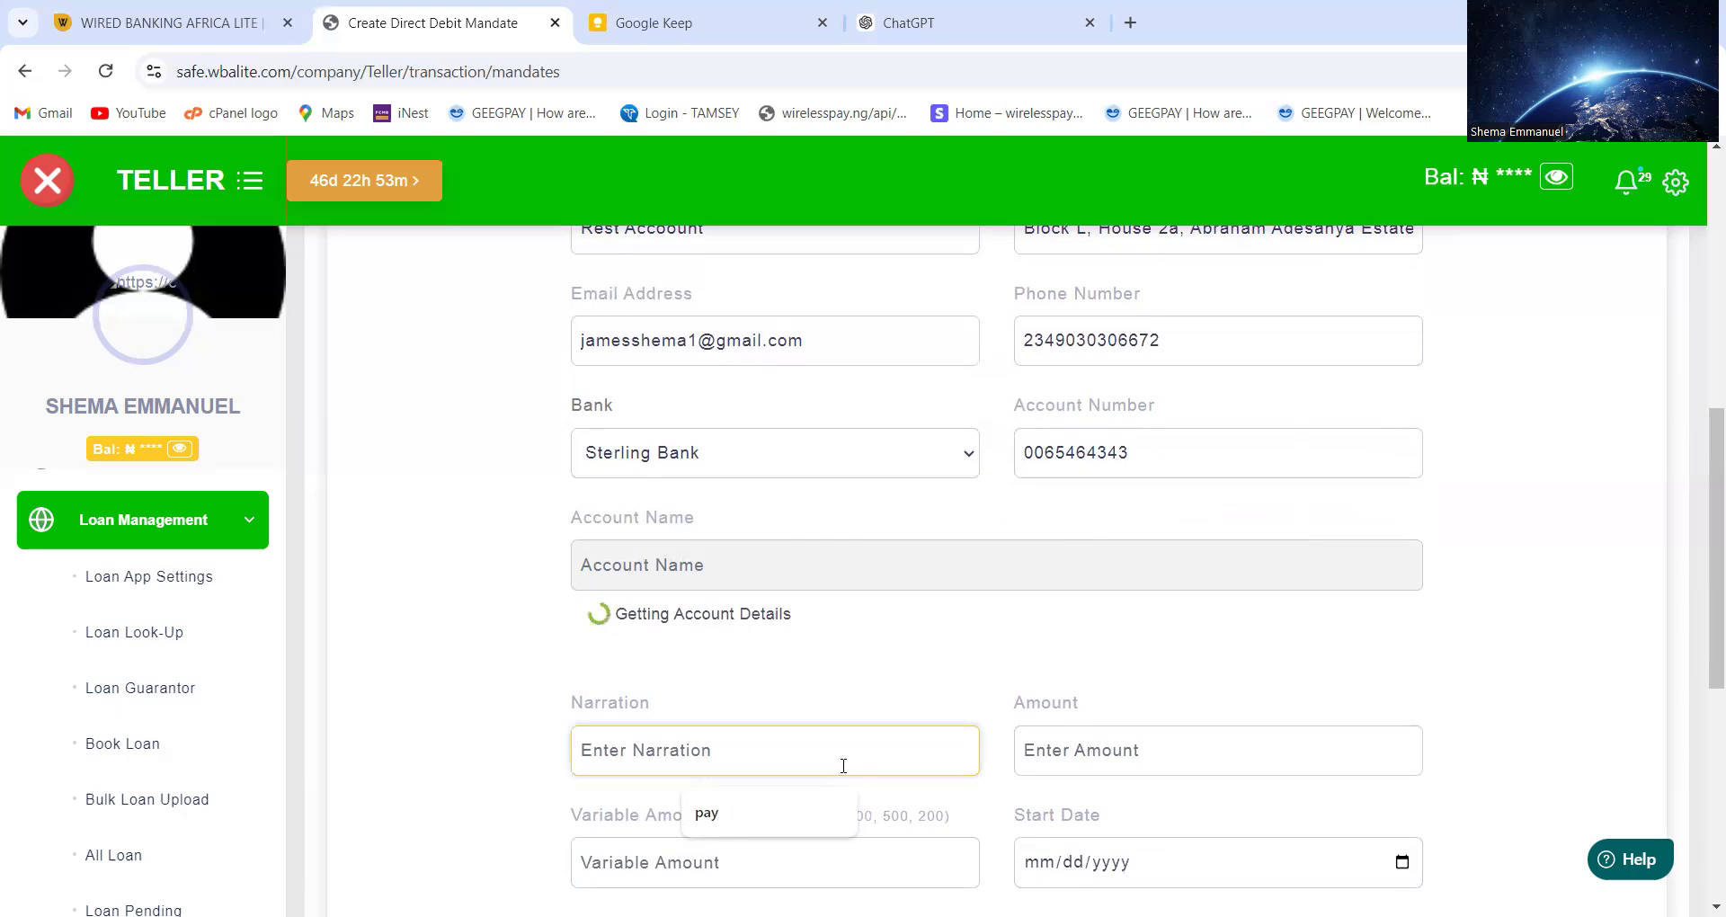
Enter the narration 'it for loan repayment' and an amount of 110000
text(it )
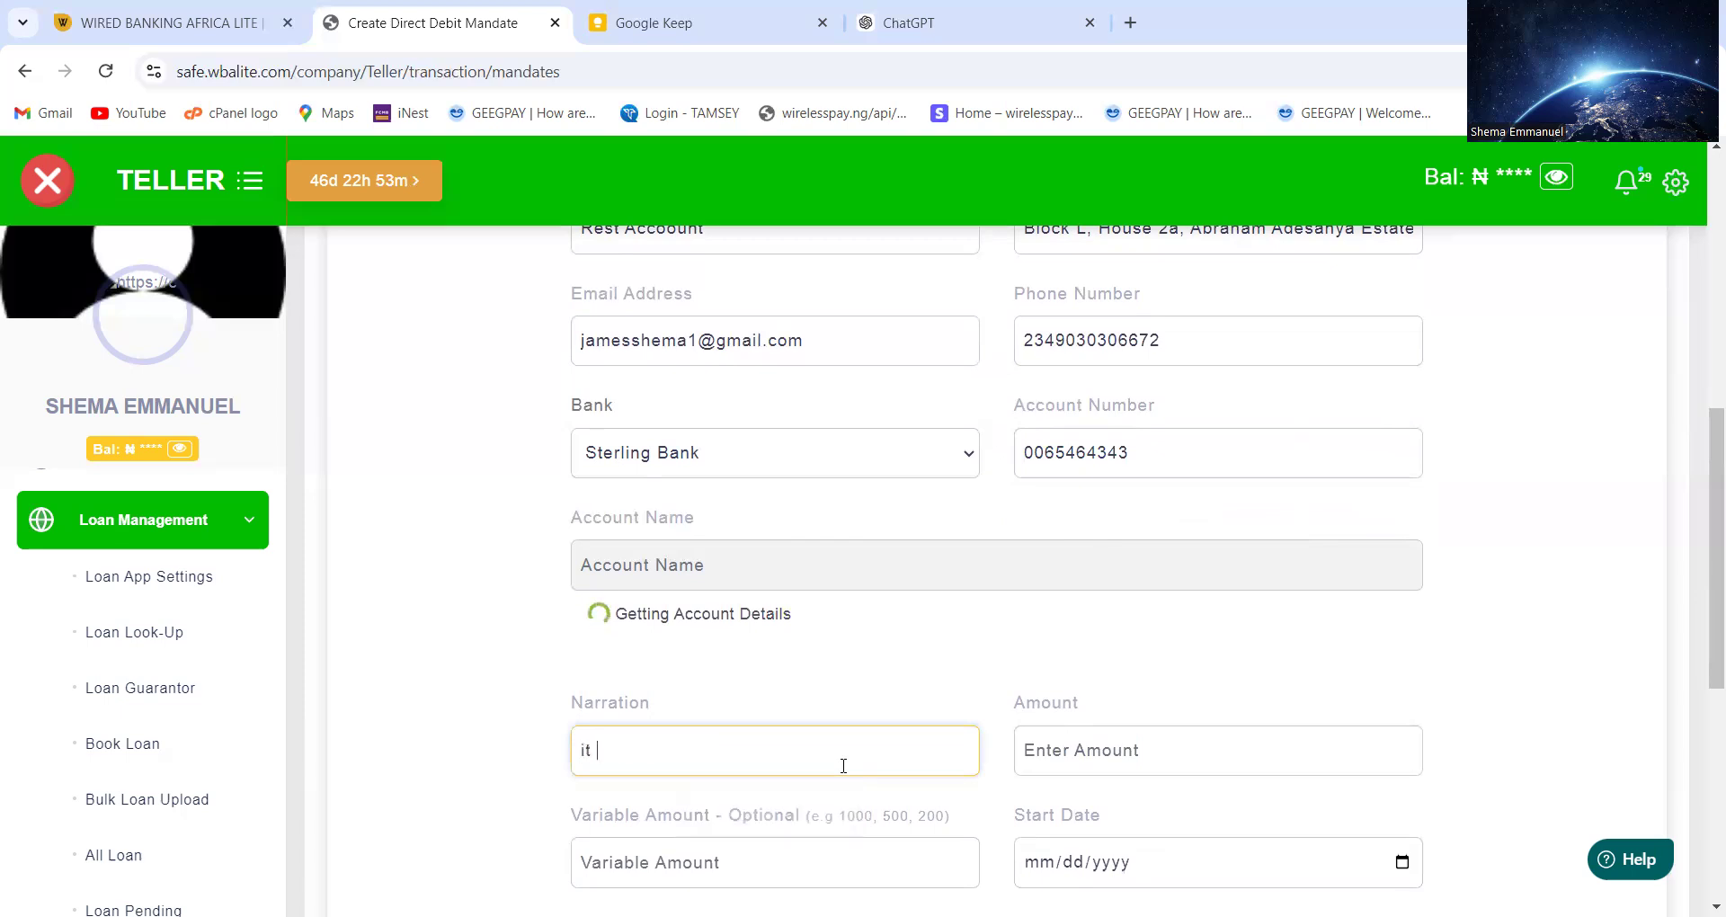
text(for loan repayment)
click(1104, 751)
text(1)
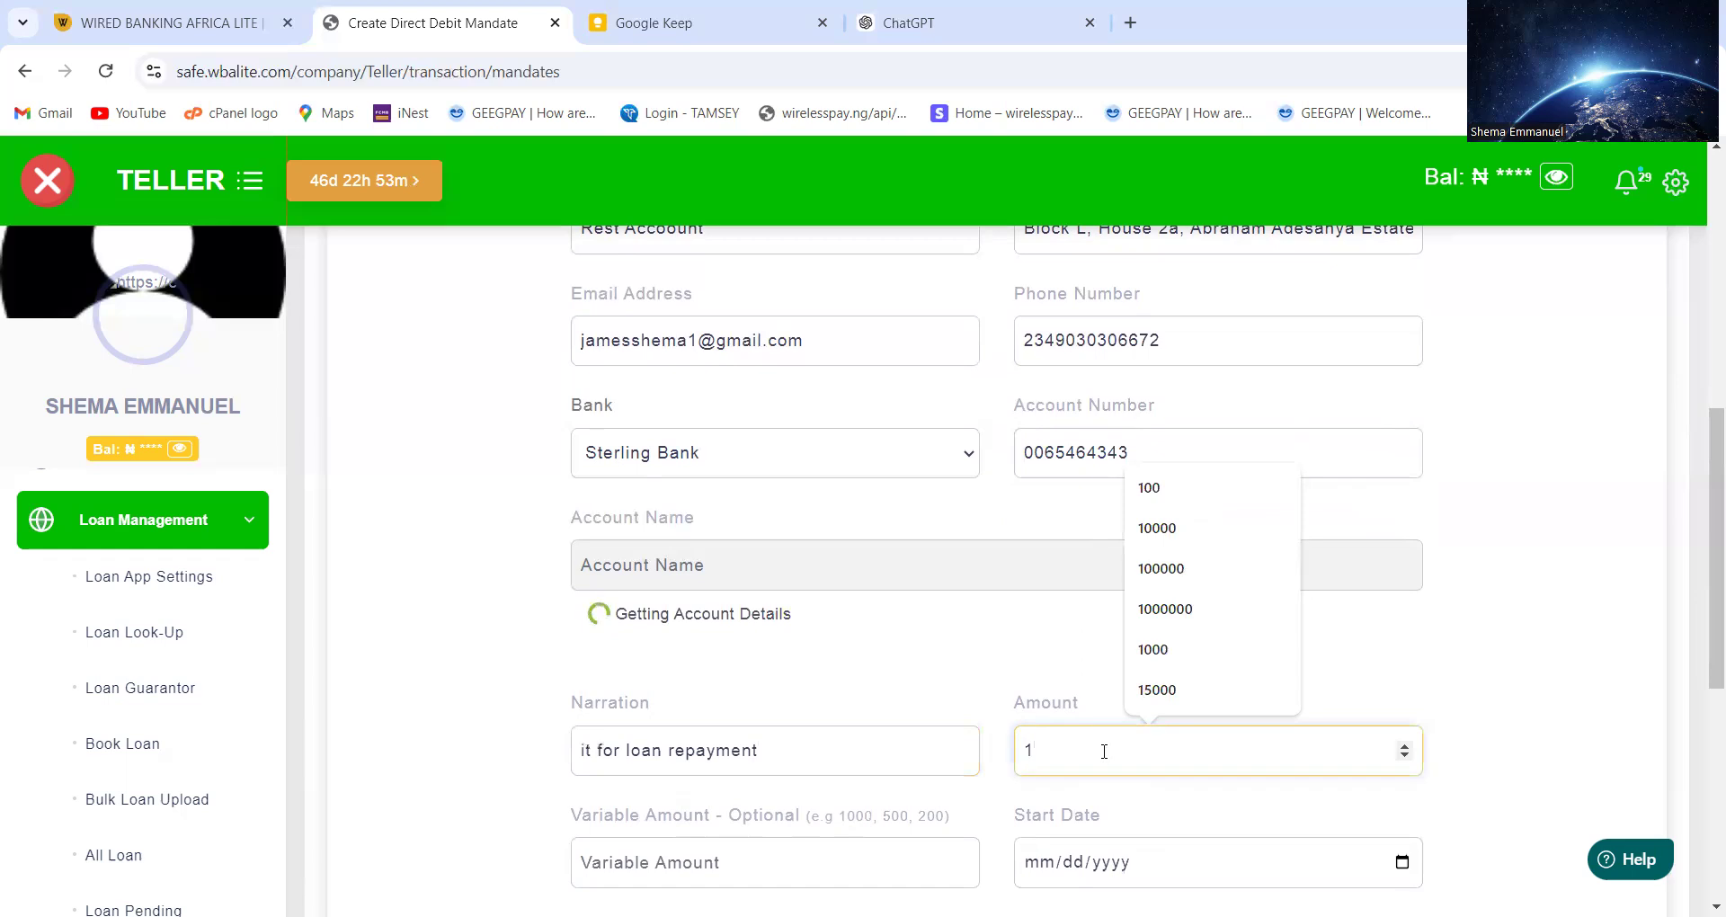
text(0000)
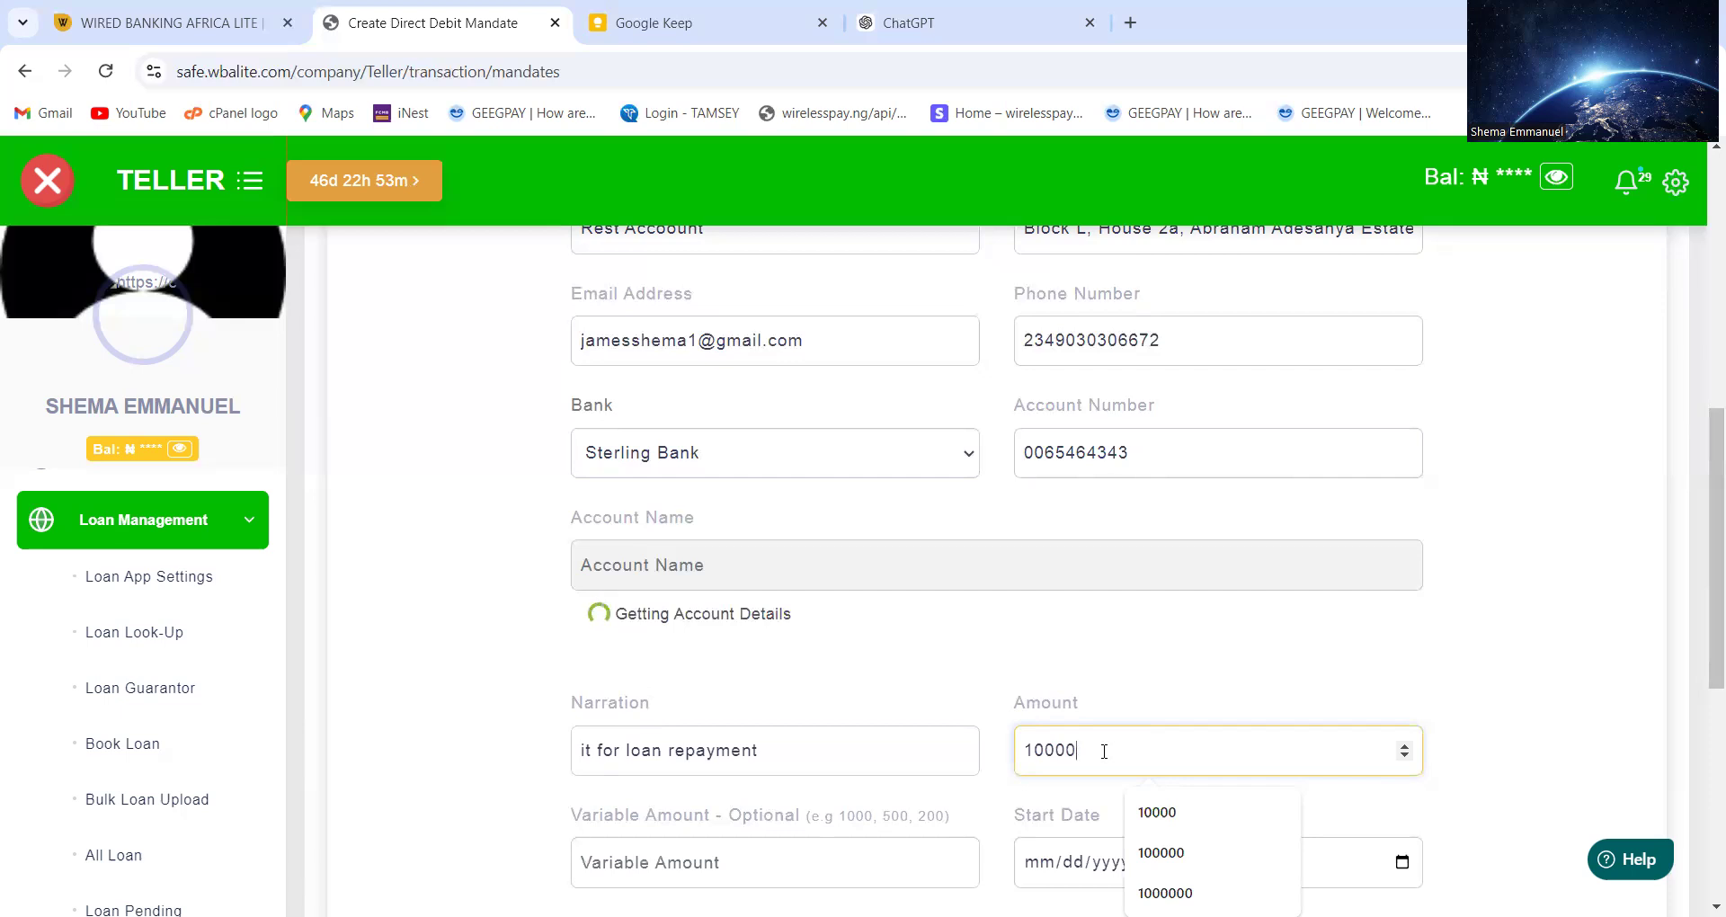
key(BackSpace)
key(BackSpace)
key(BackSpace)
key(BackSpace)
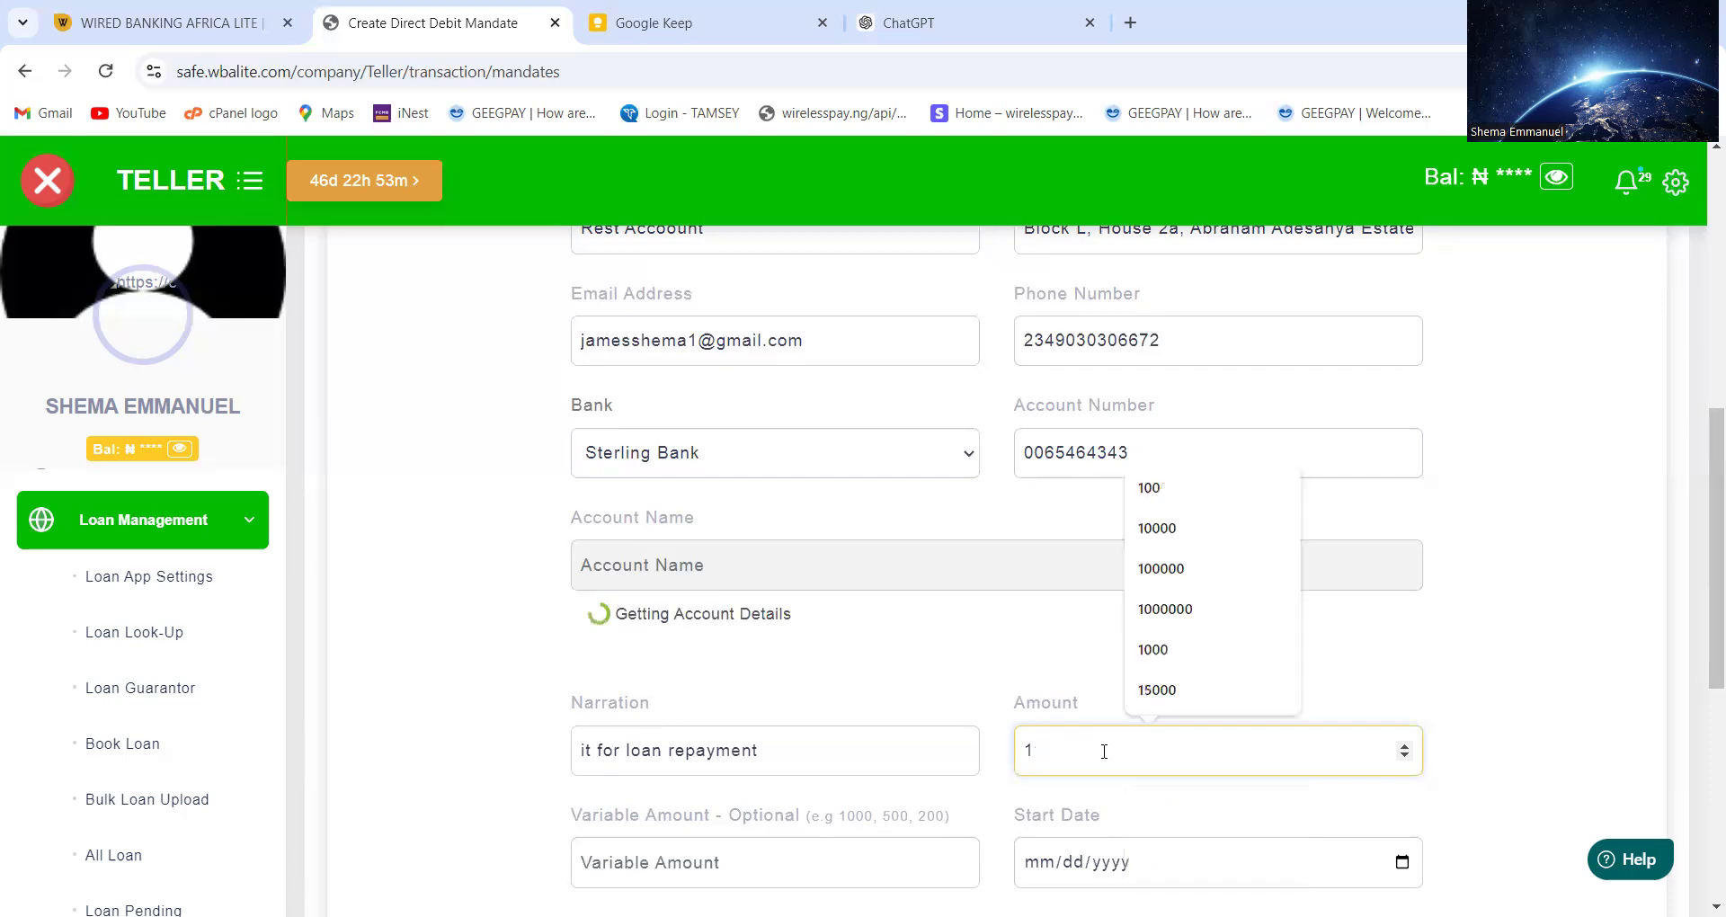
text(10)
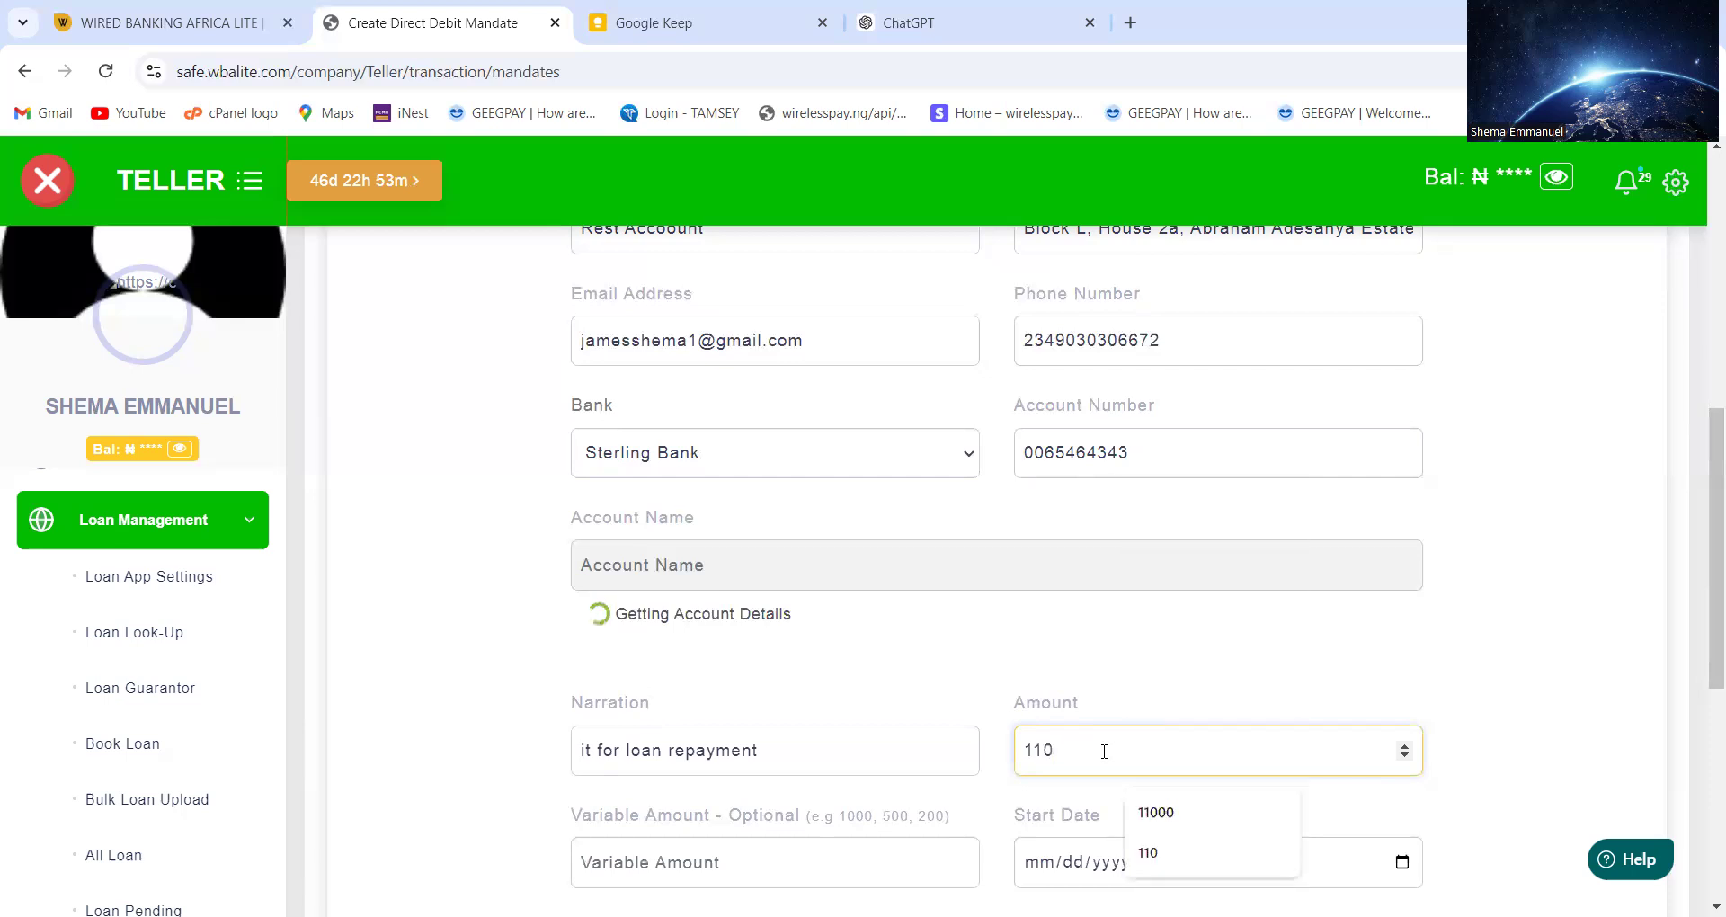
text(000)
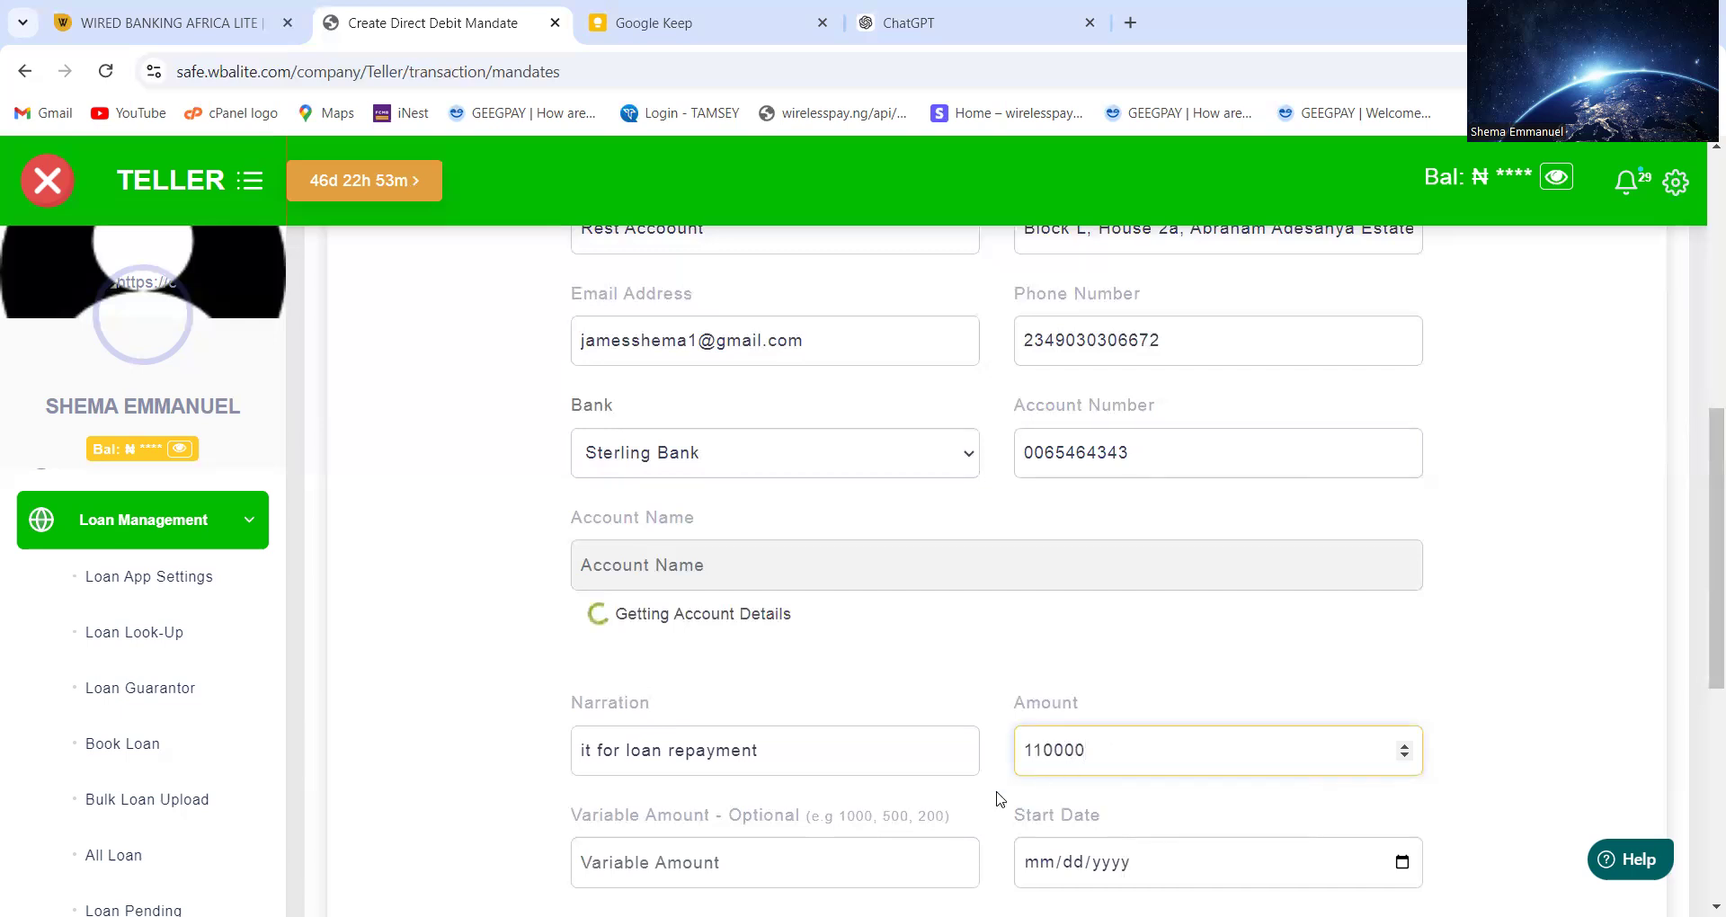
scroll(998, 798, down, 2)
Enter 20000,10000,500 in the Variable Amount field
click(784, 676)
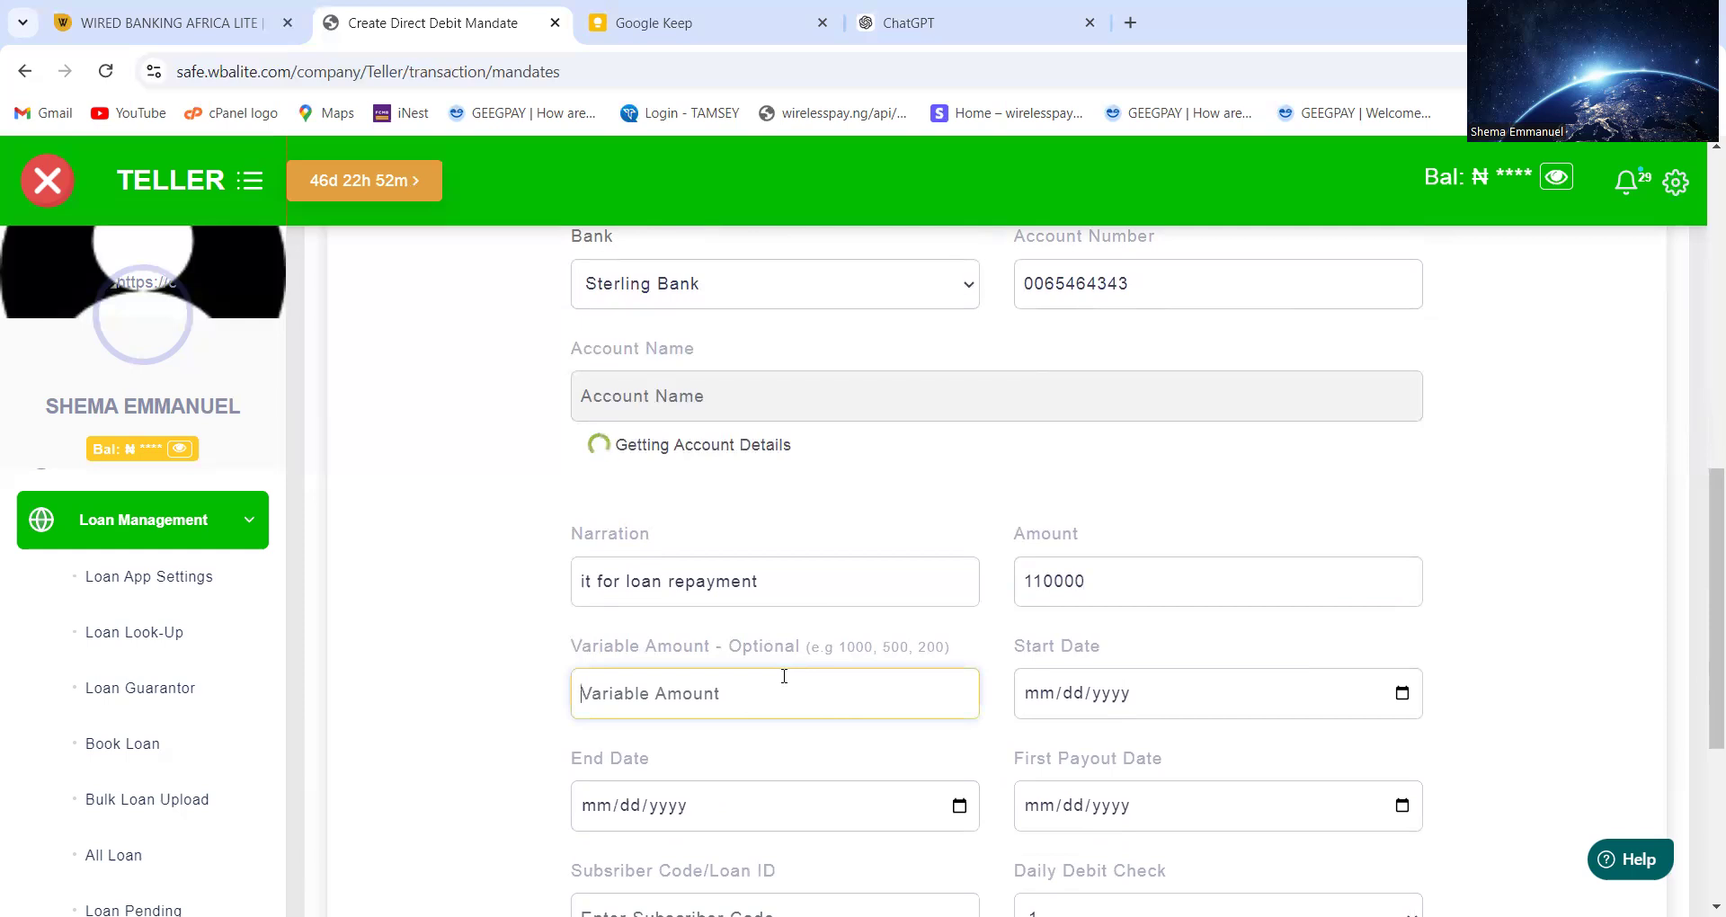
click(1036, 589)
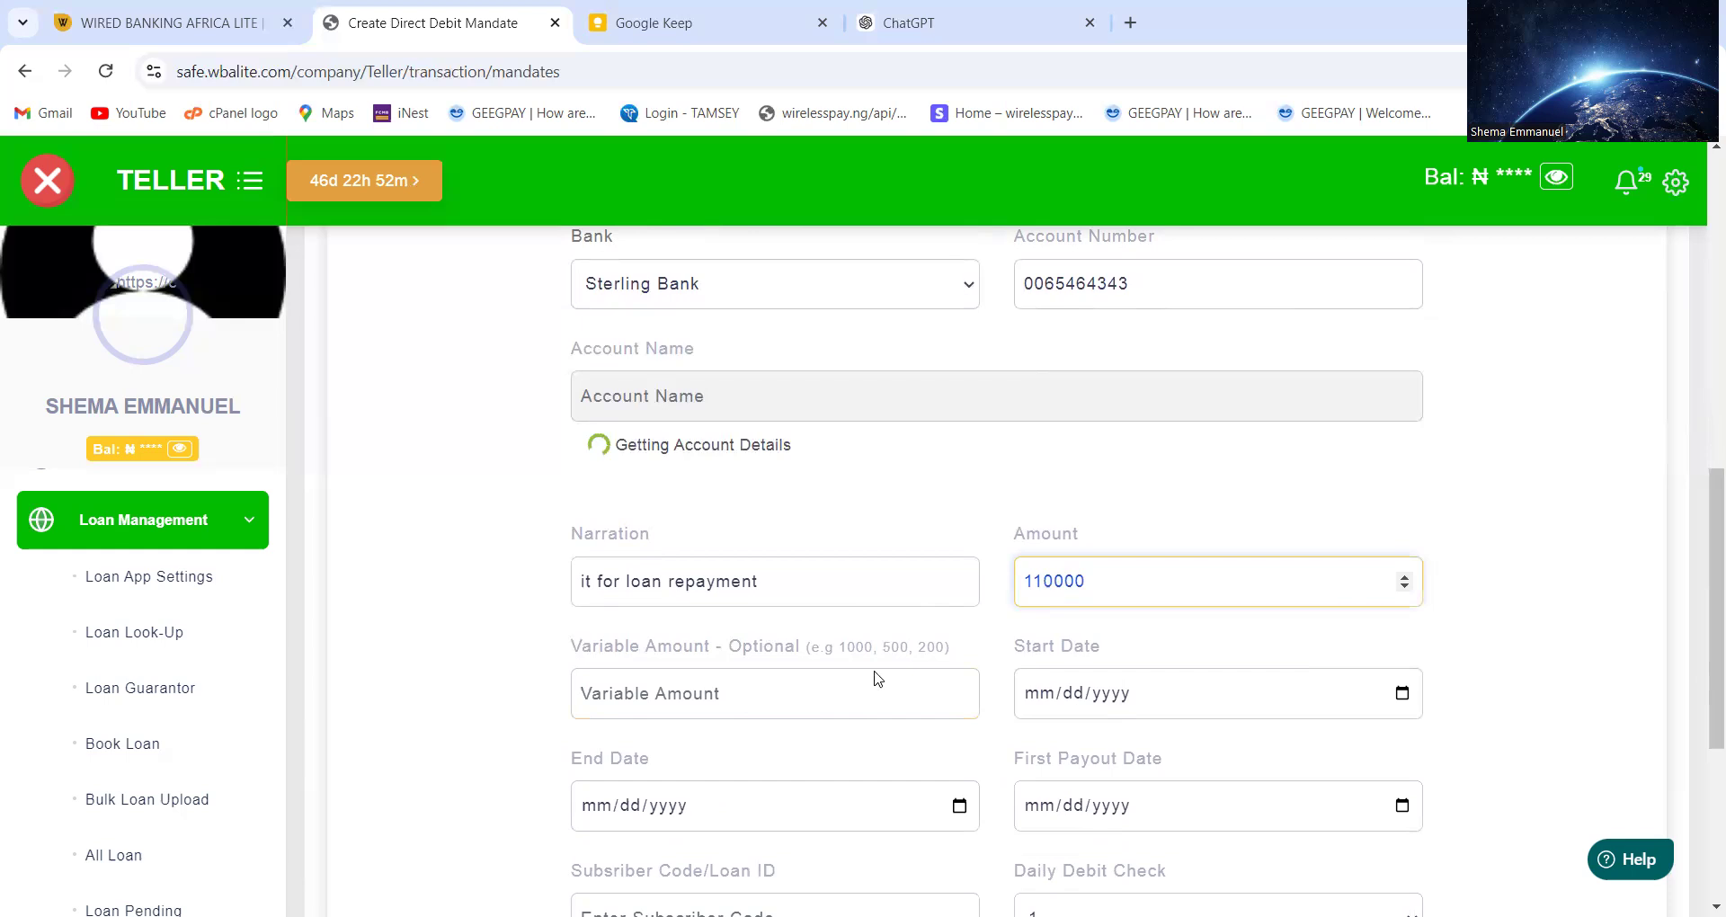
click(743, 712)
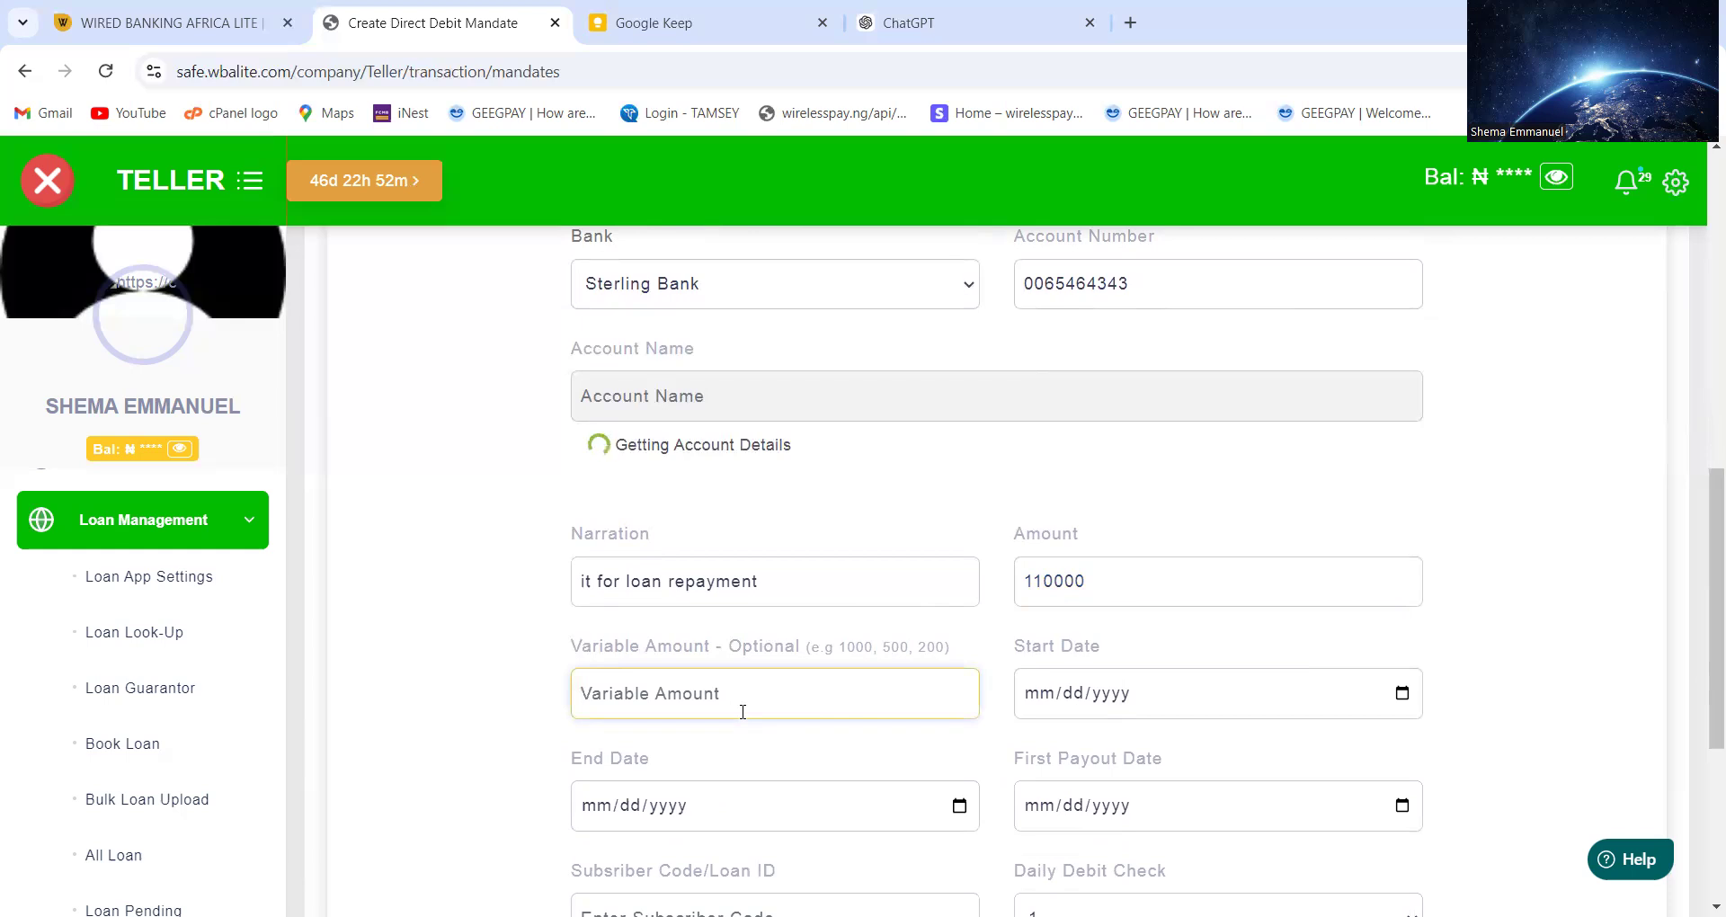
text(1)
key(BackSpace)
text(20)
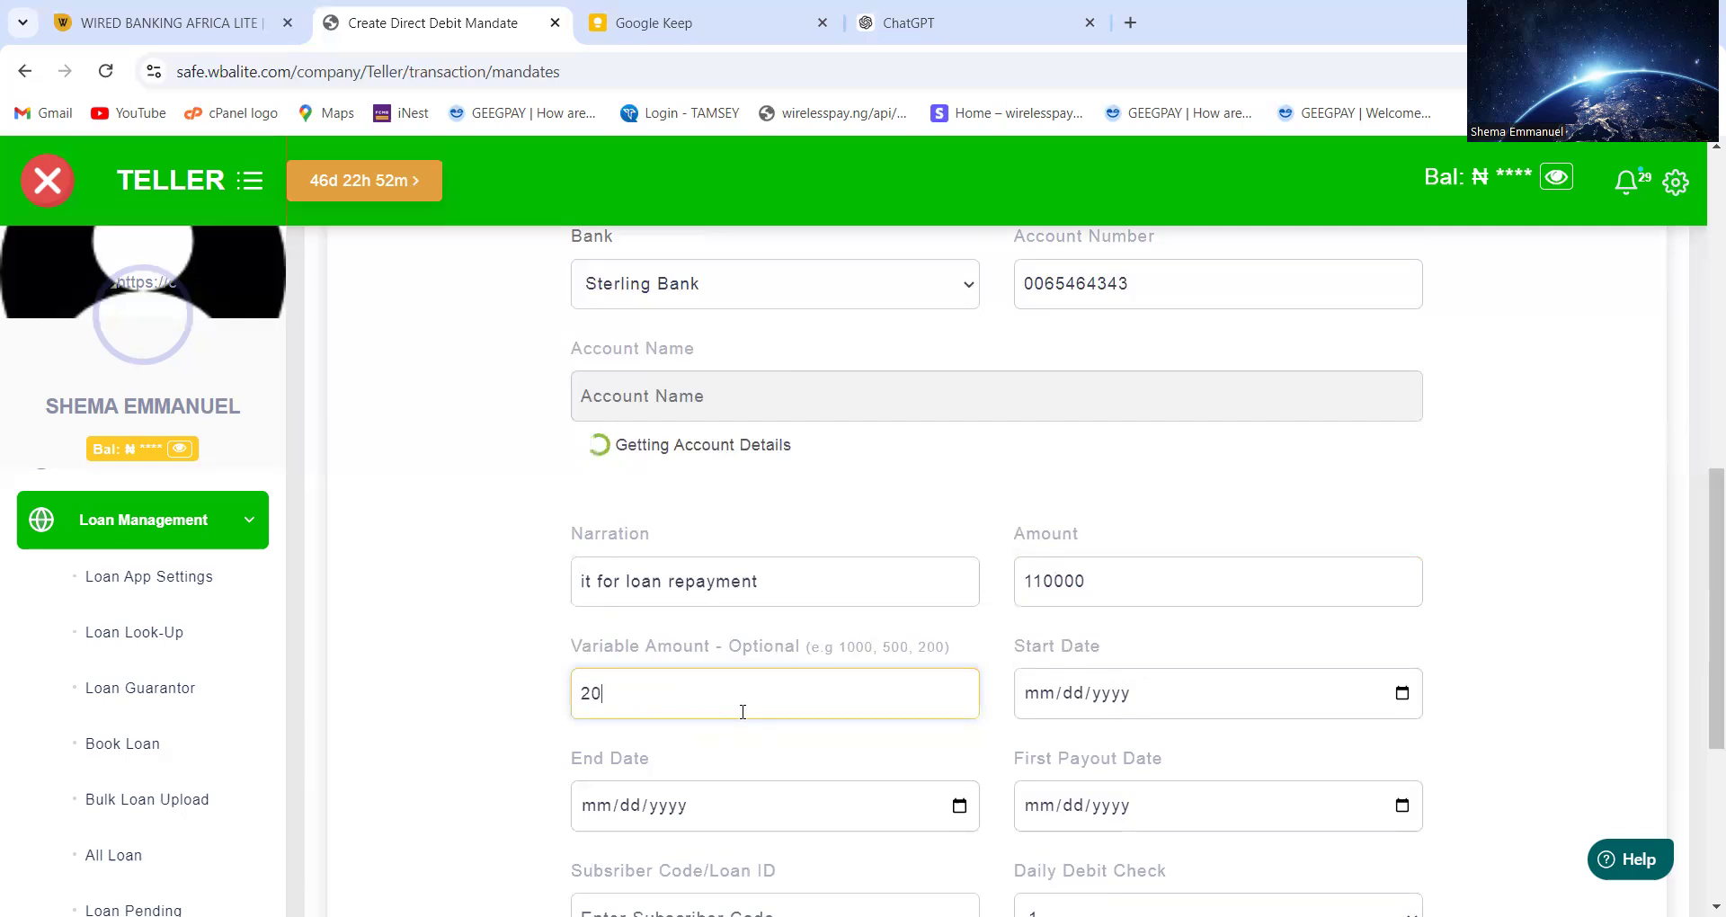
text(000)
text(10000)
text(,500)
scroll(1083, 715, down, 1)
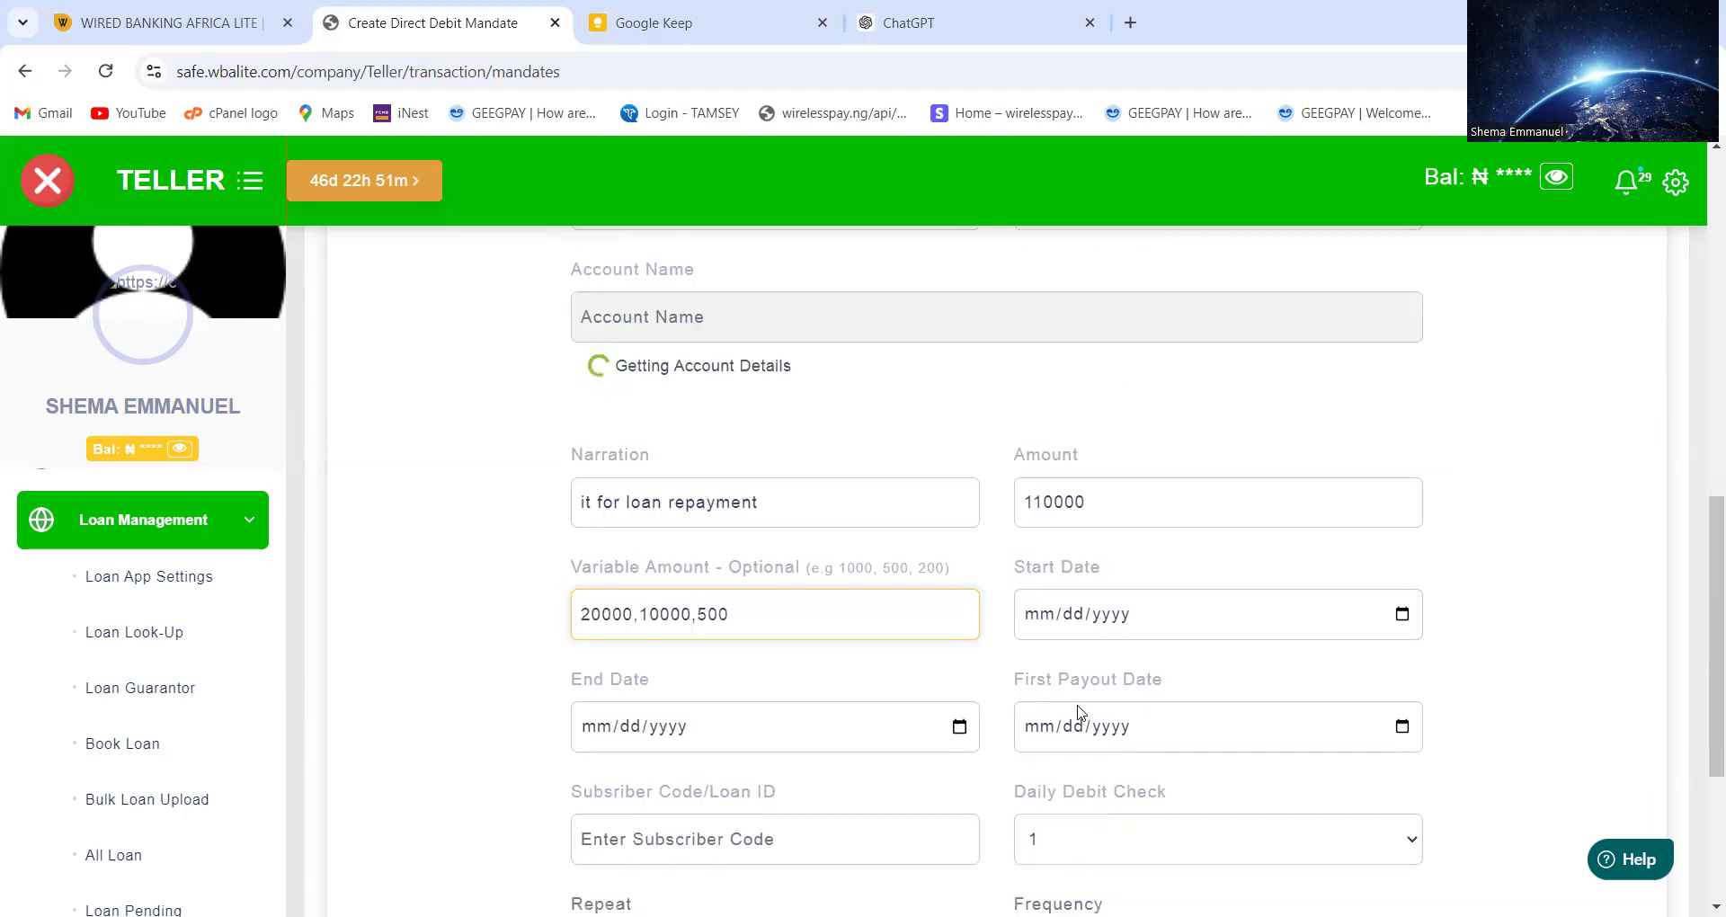
Set start date 10/19/2024, end date 01/31/2025 and first payout date 10/20/2024
click(1402, 599)
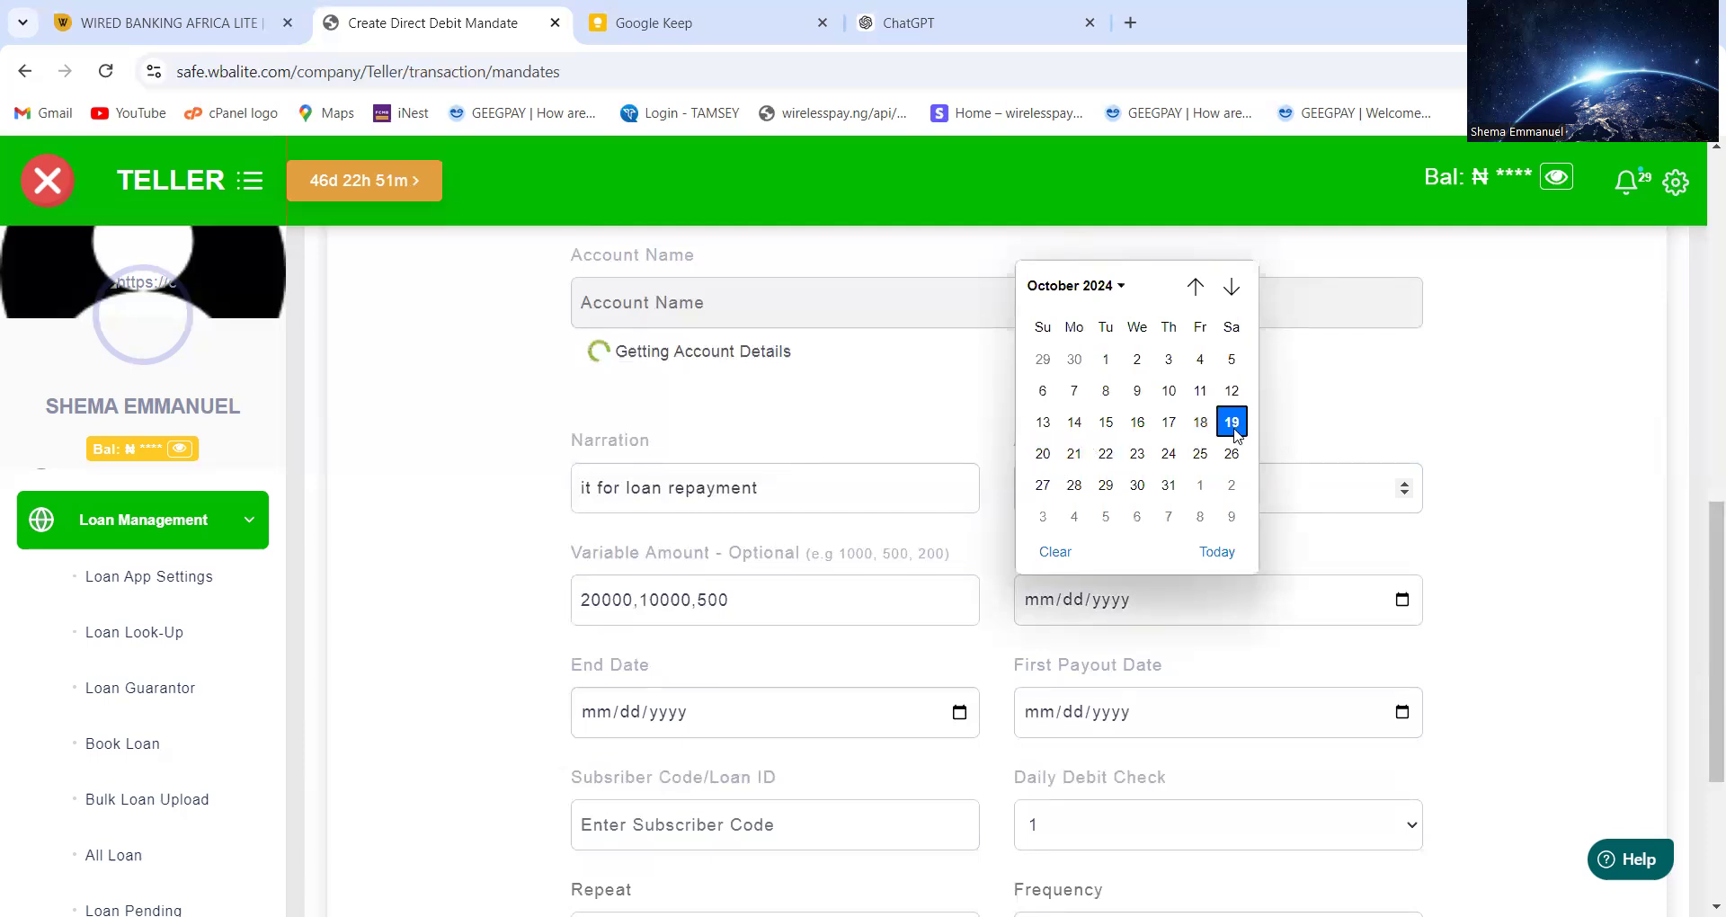
click(1219, 549)
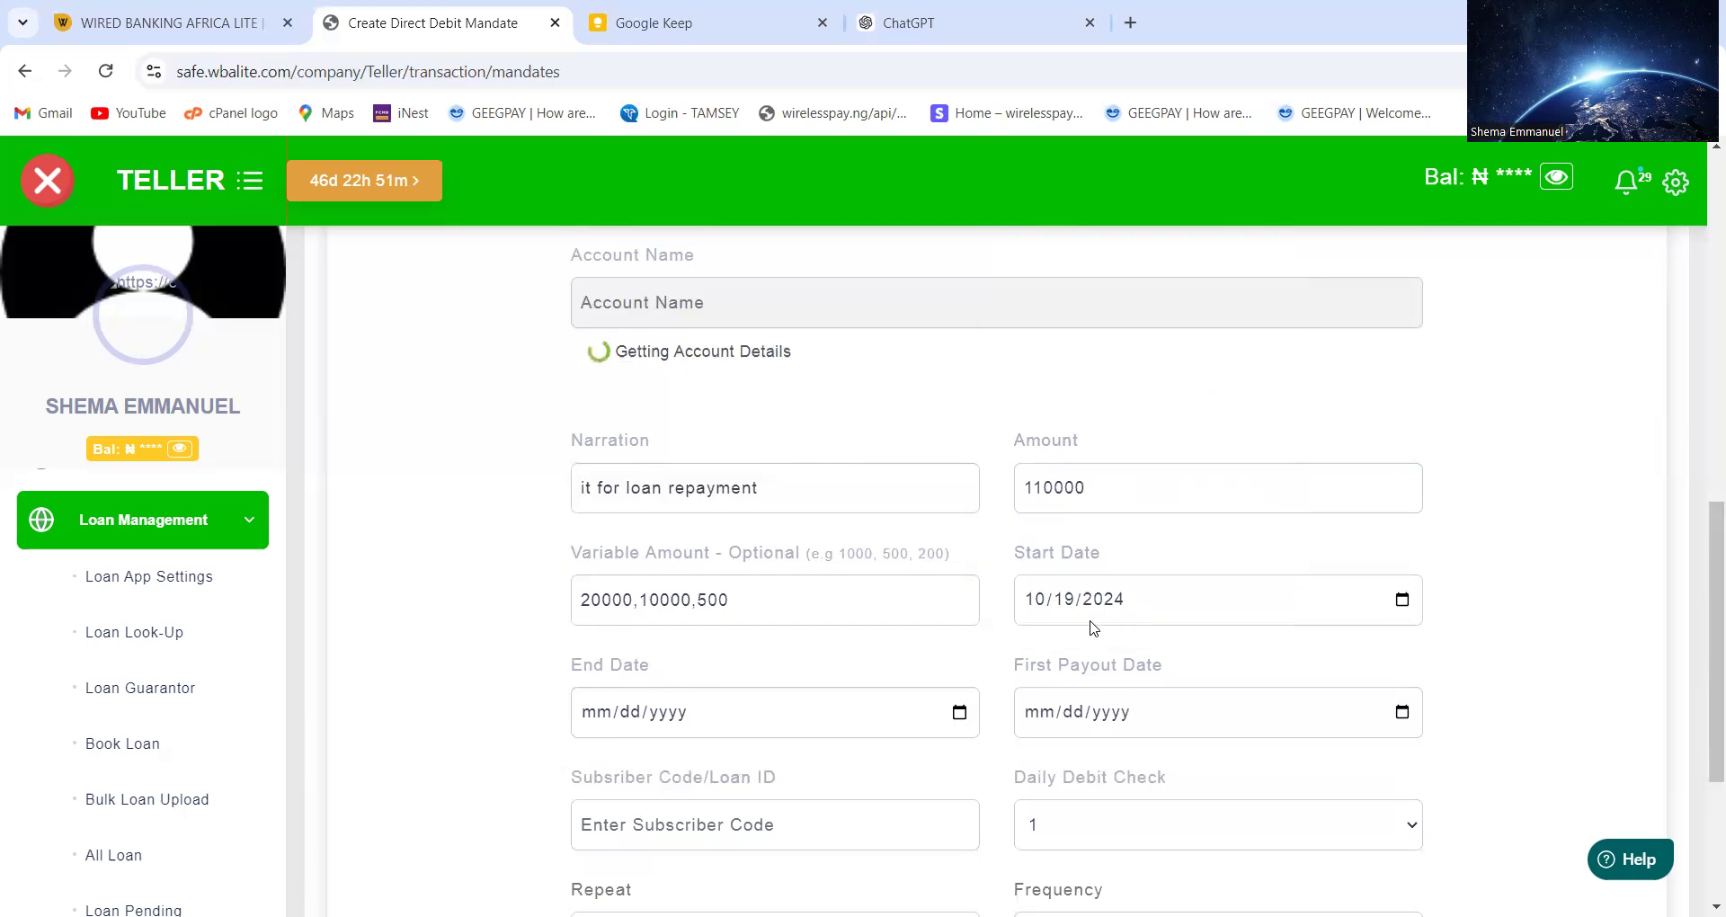
click(959, 713)
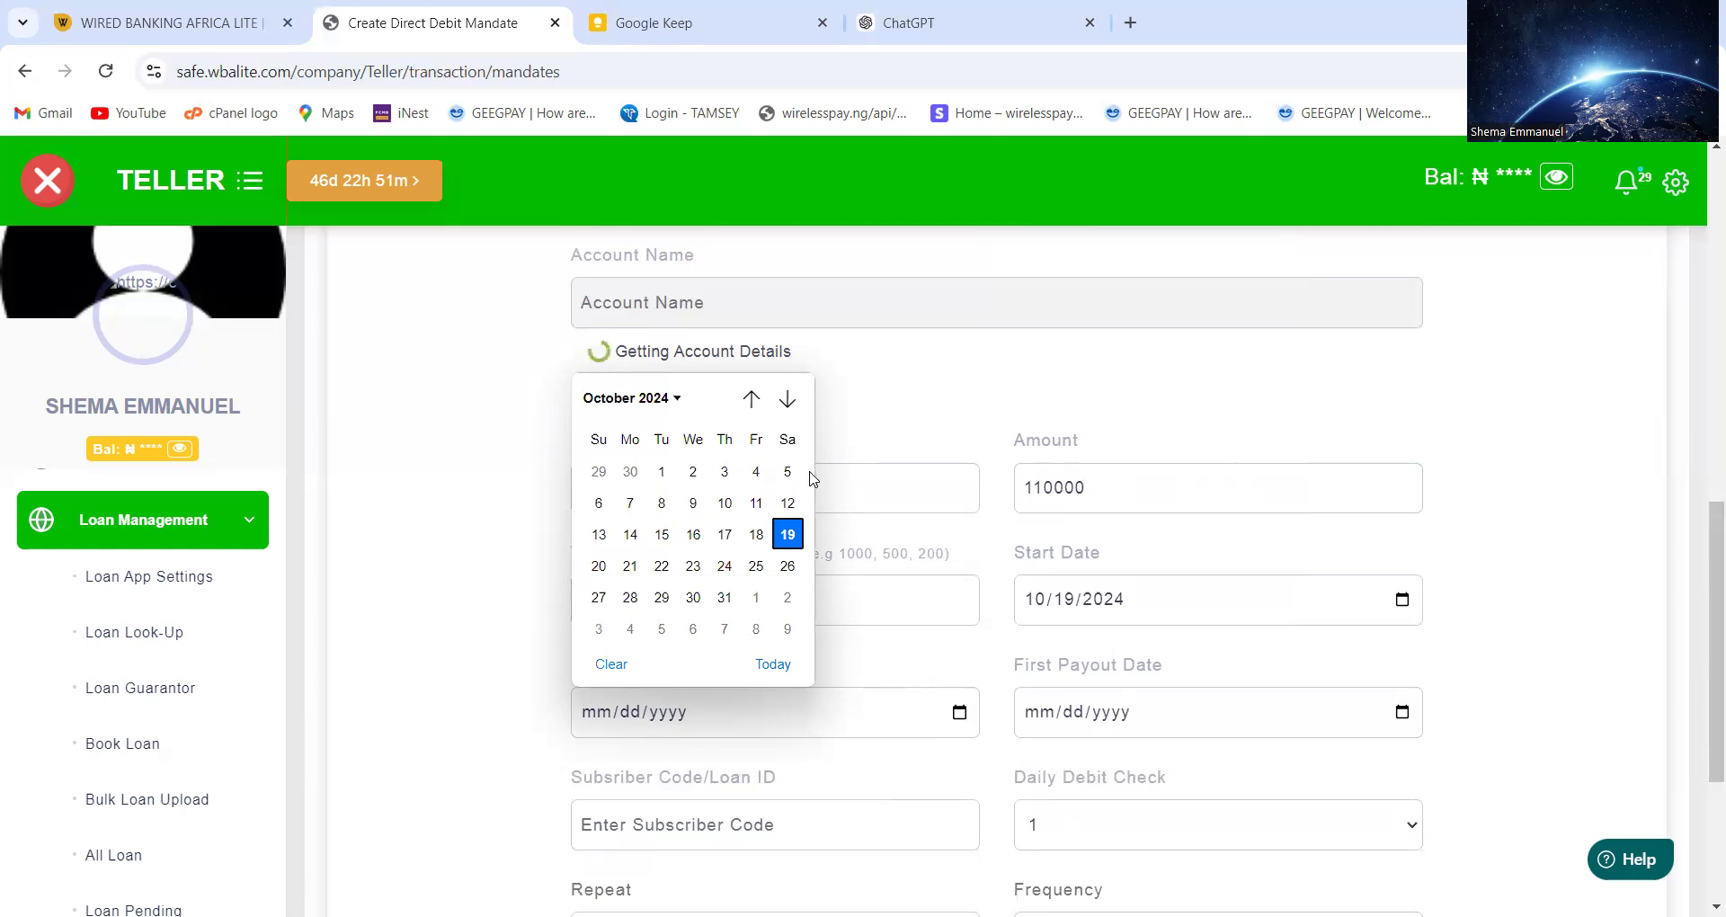
click(787, 400)
click(787, 400)
click(785, 400)
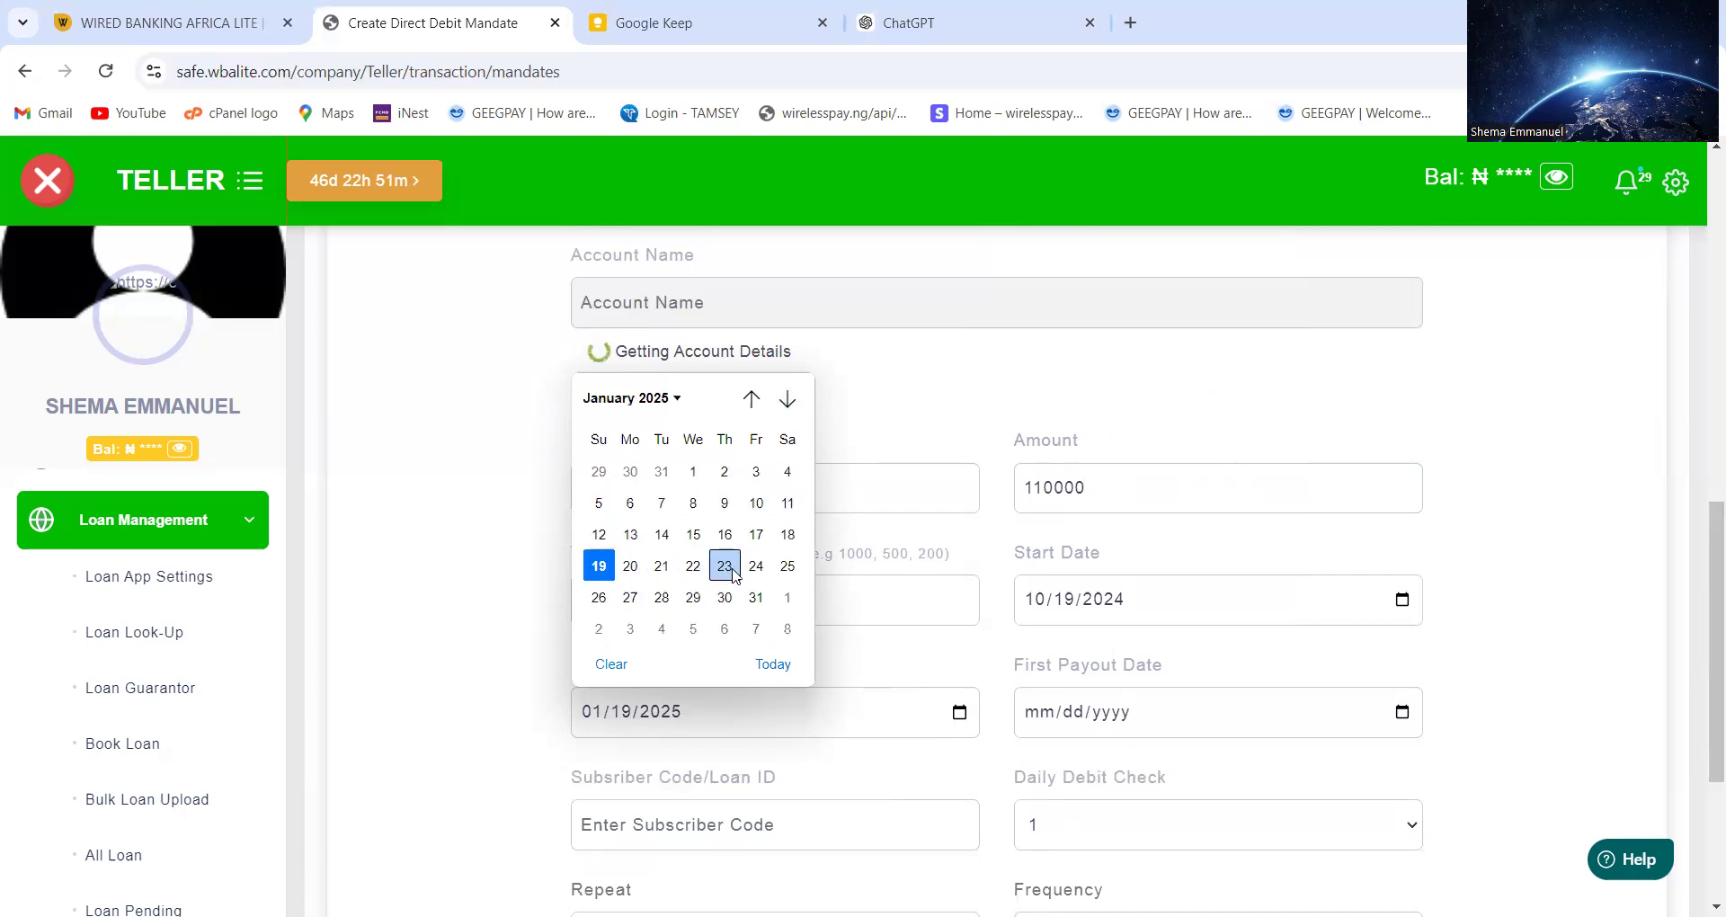
click(756, 597)
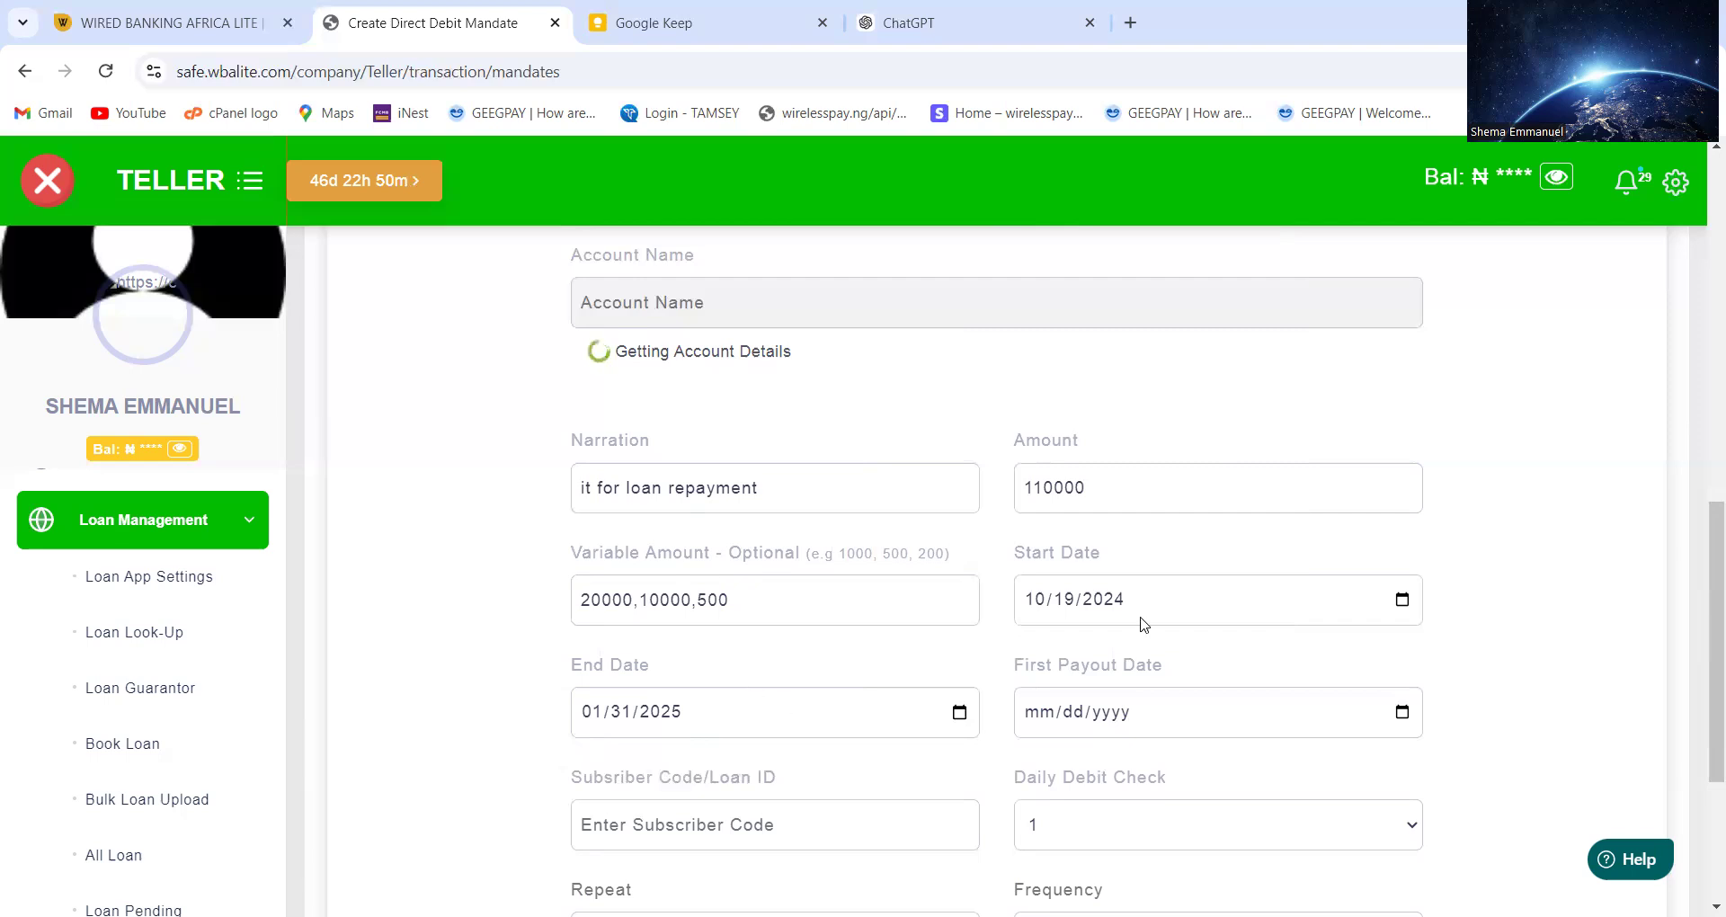
click(1402, 713)
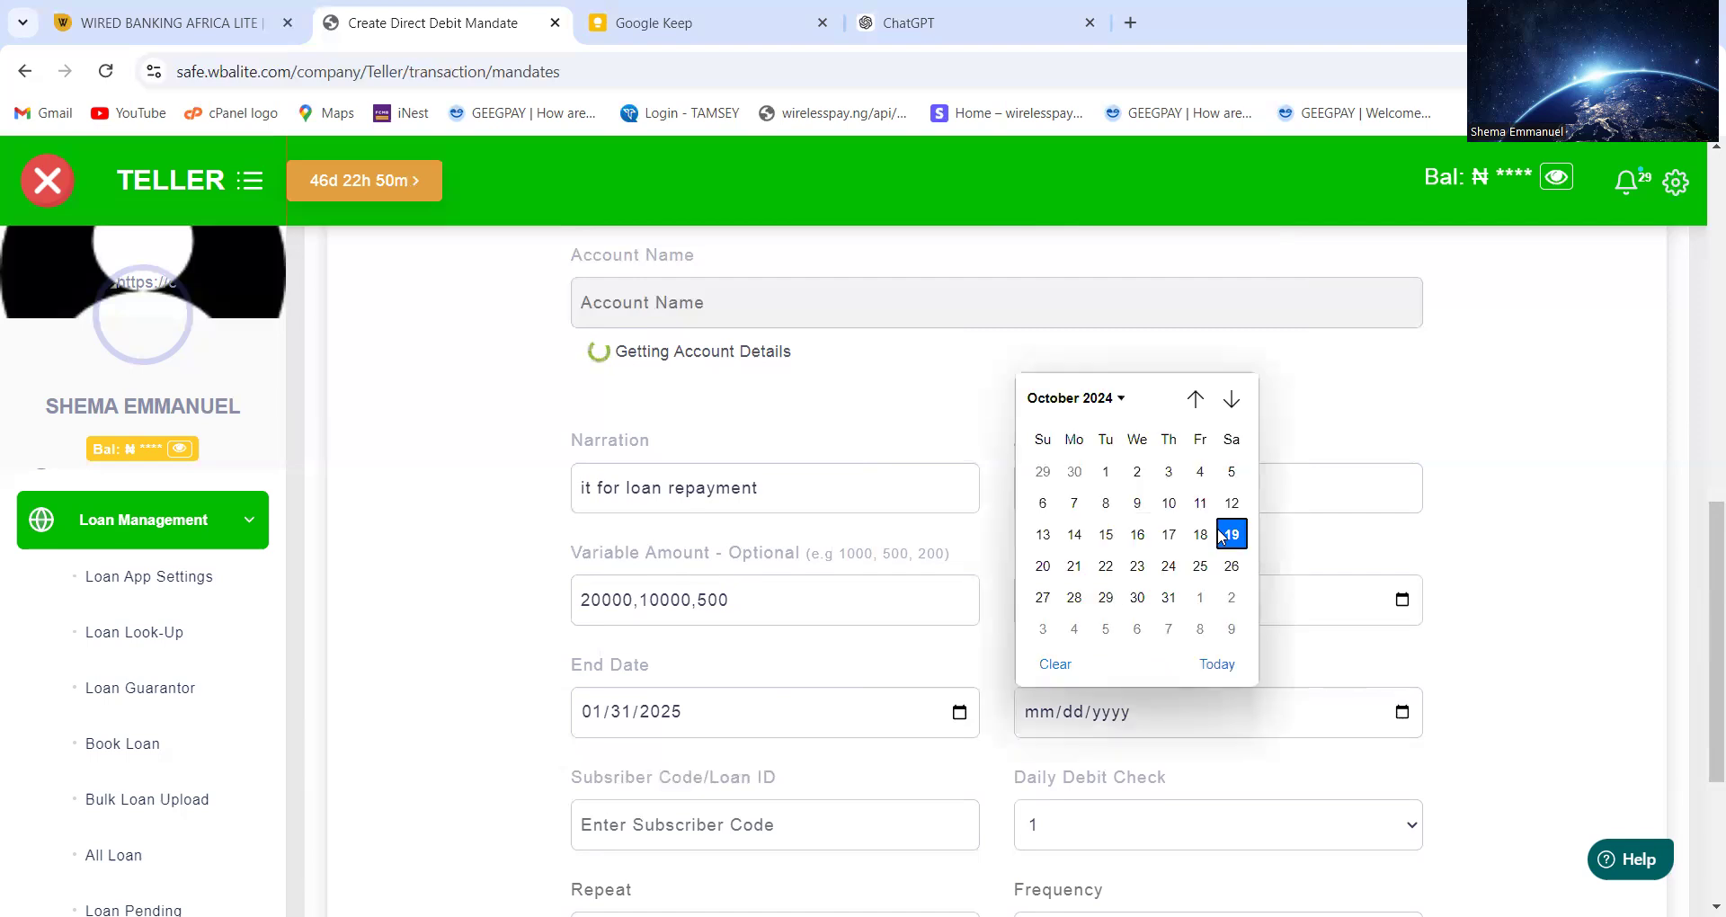
click(1043, 568)
scroll(1094, 735, down, 1)
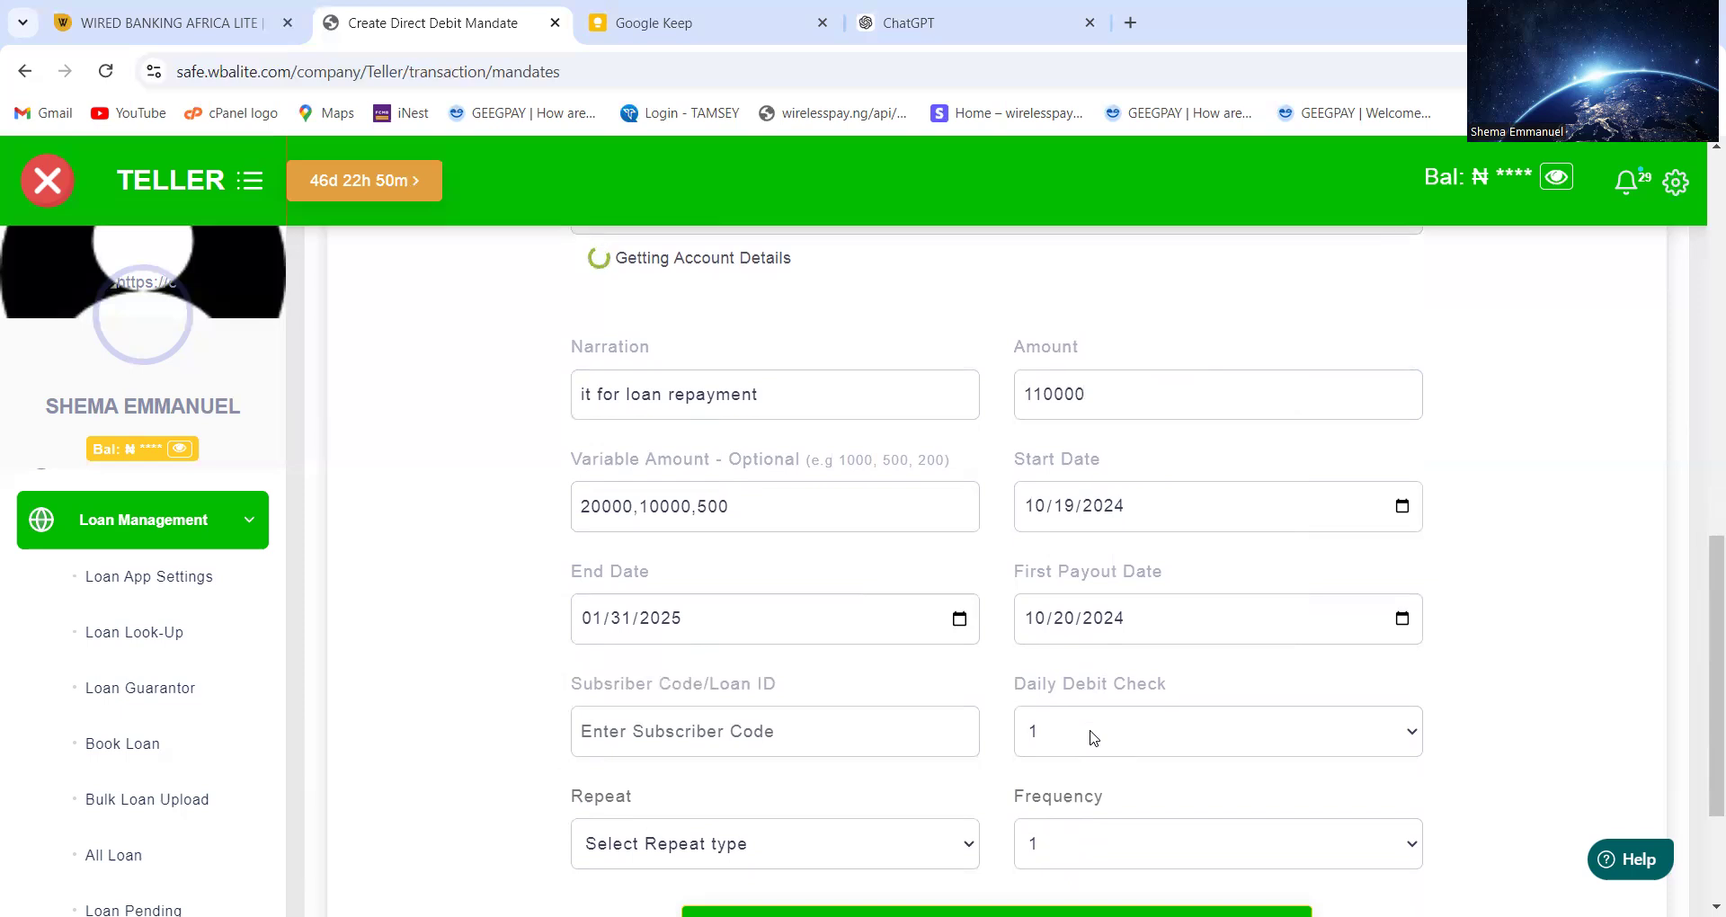
Enter hhtwm as the Subscriber Code/Loan ID
click(784, 735)
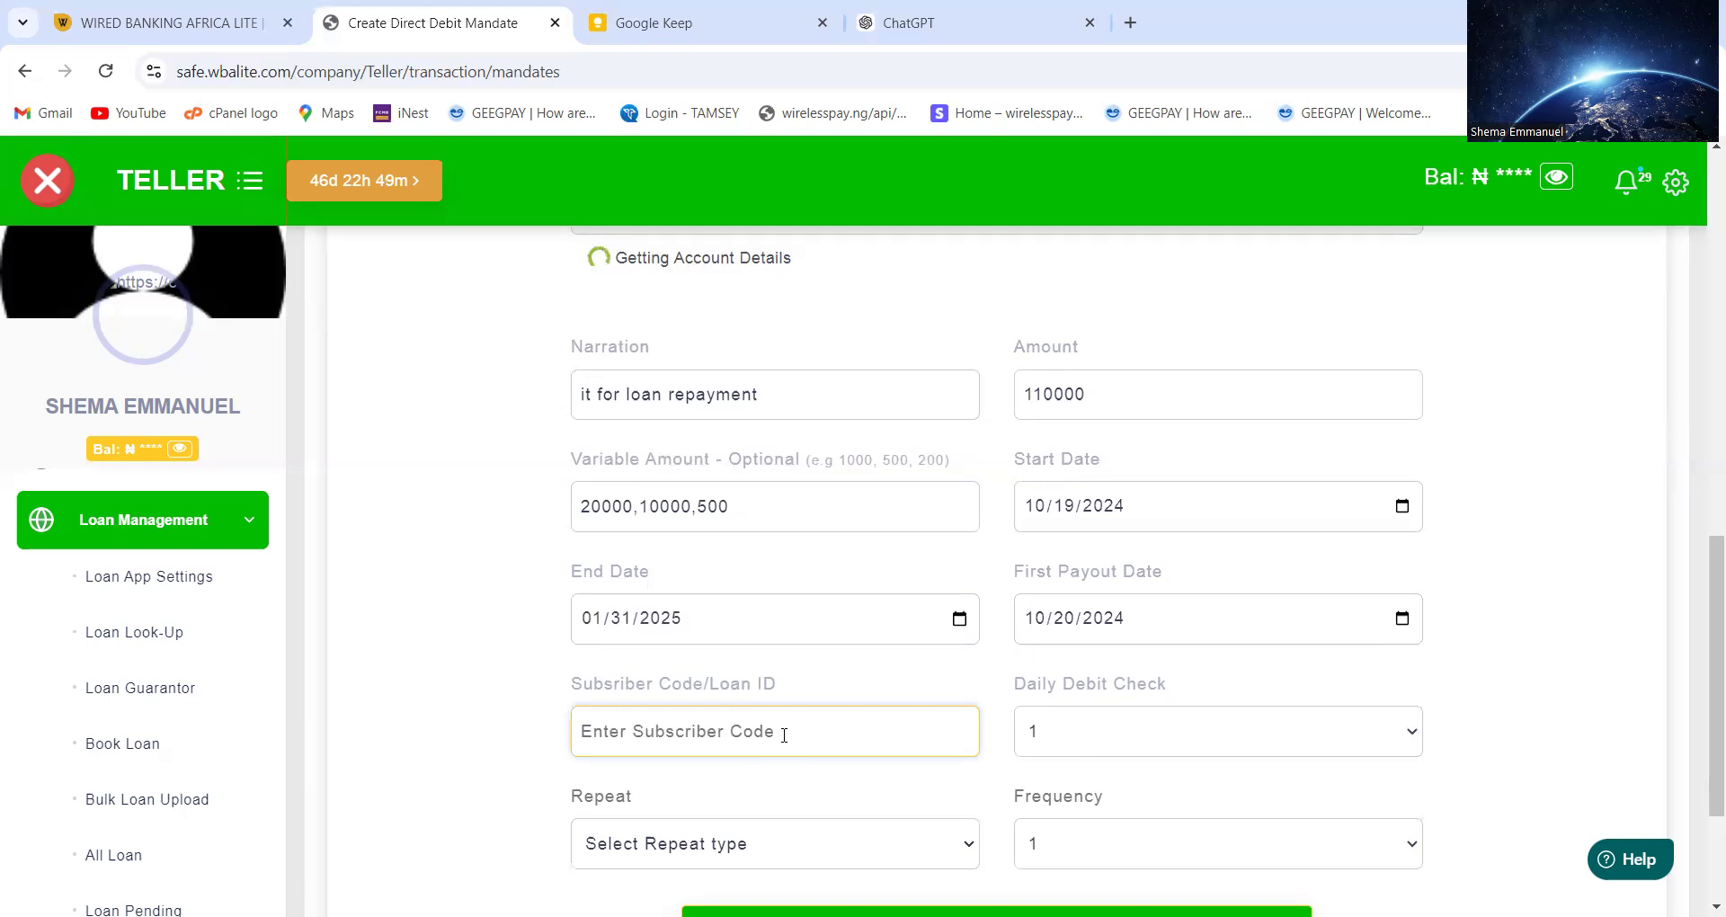
text(hs)
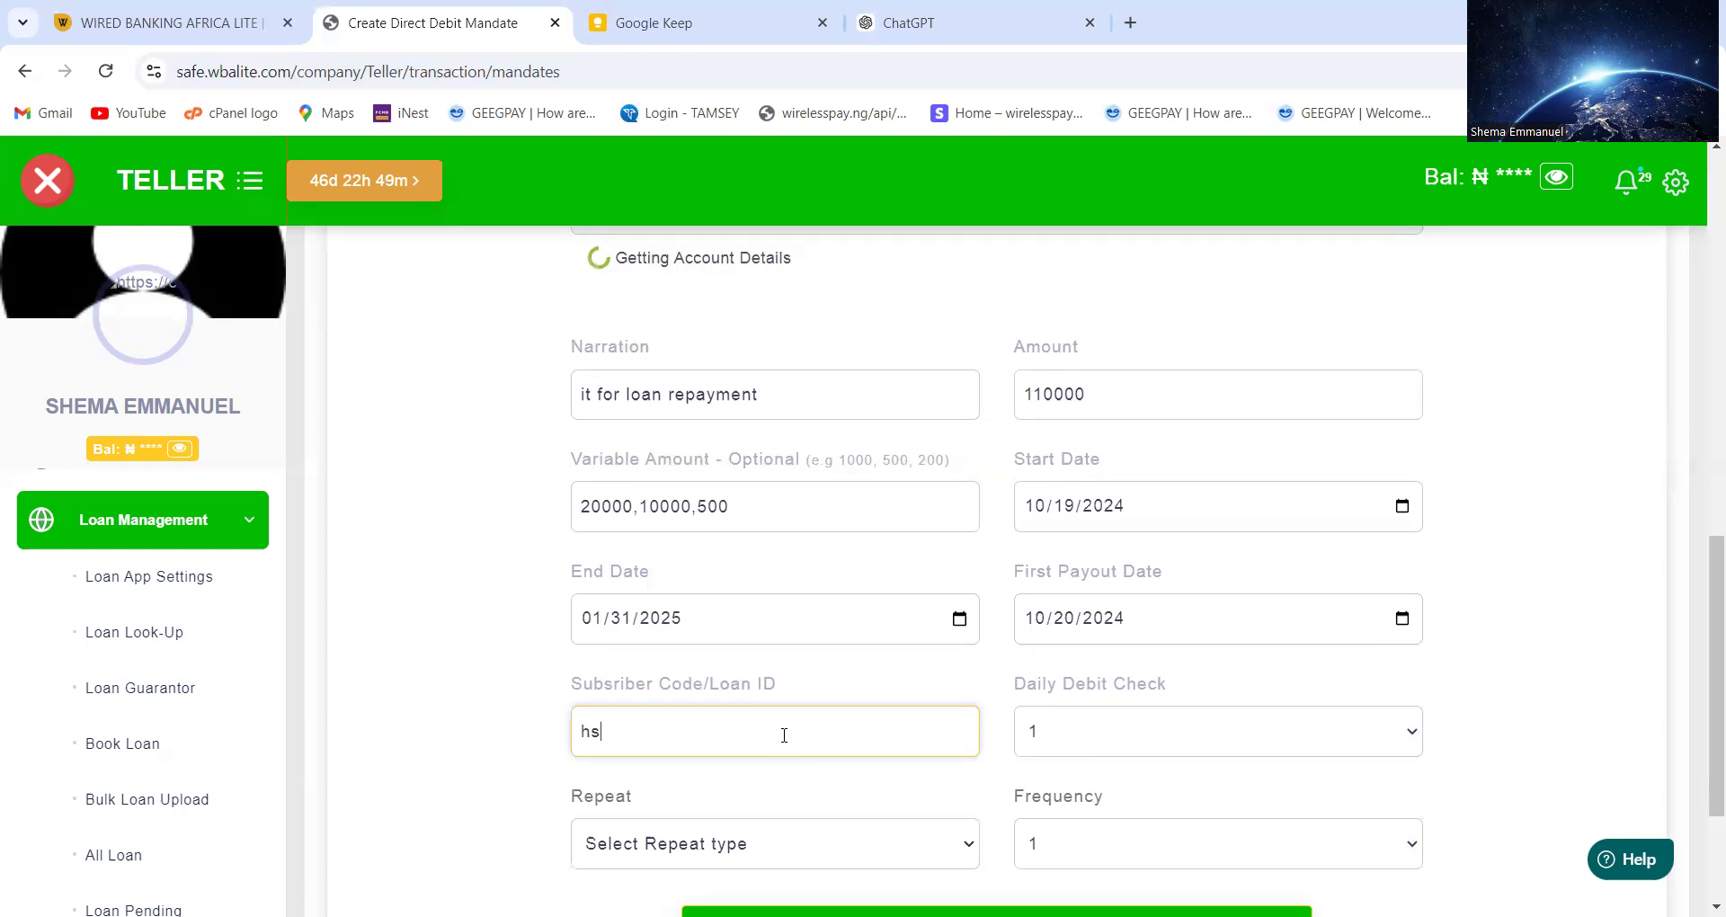
key(ctrl+a)
text(hhtwm)
Set Daily Debit Check to 3
click(1079, 731)
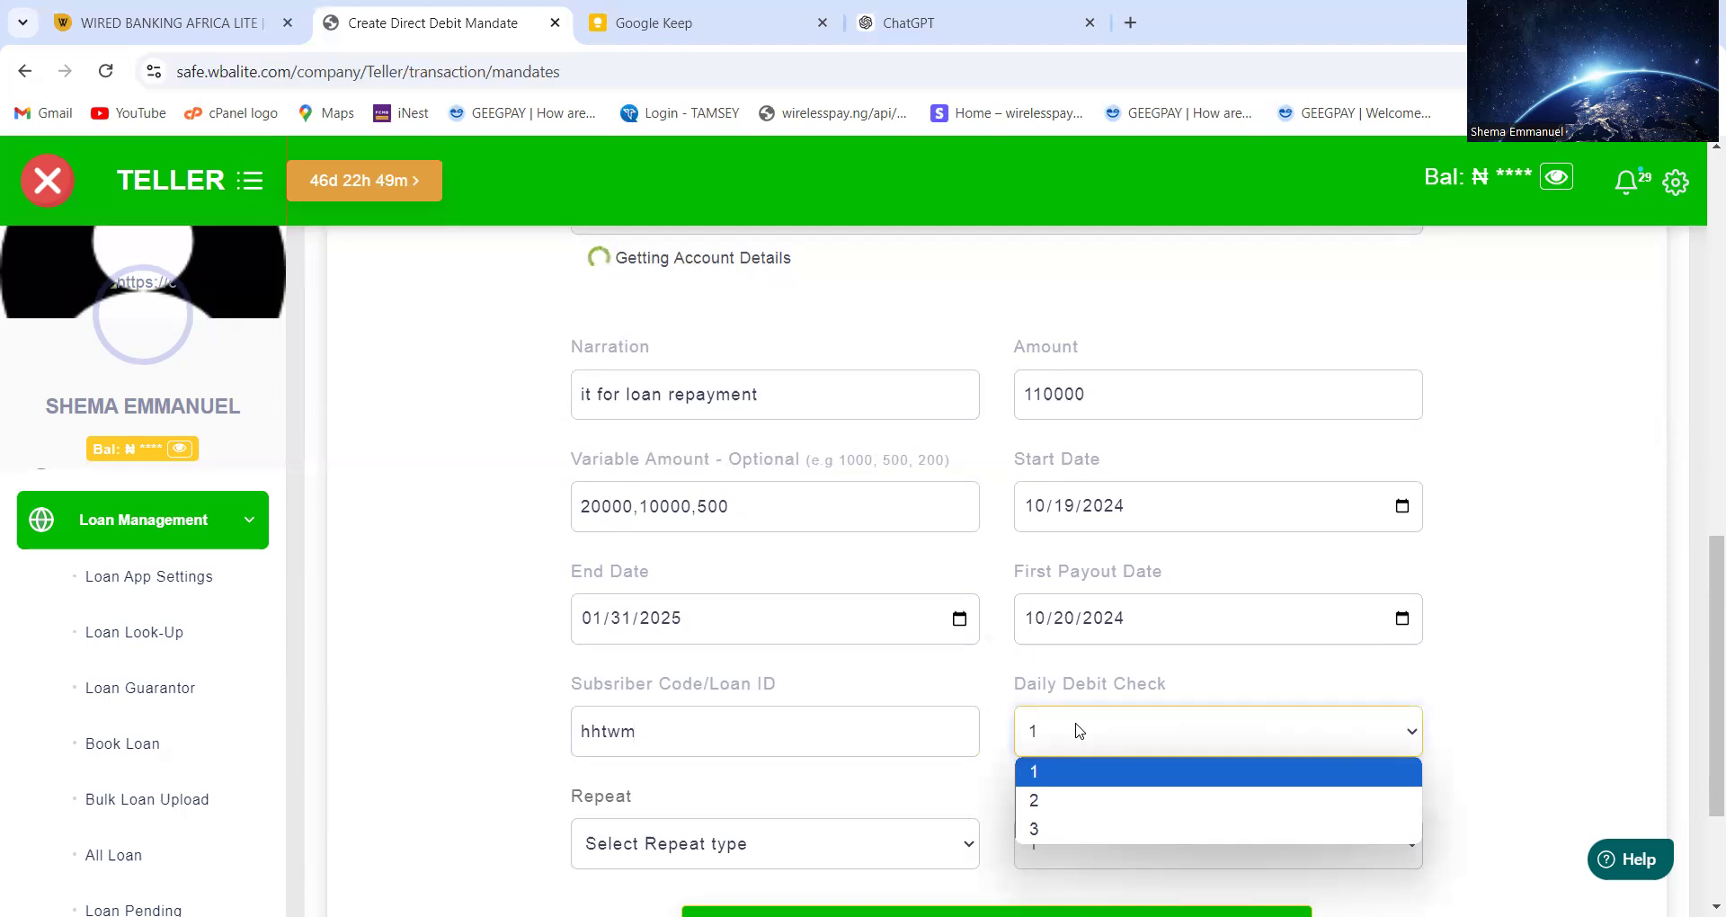
click(1074, 773)
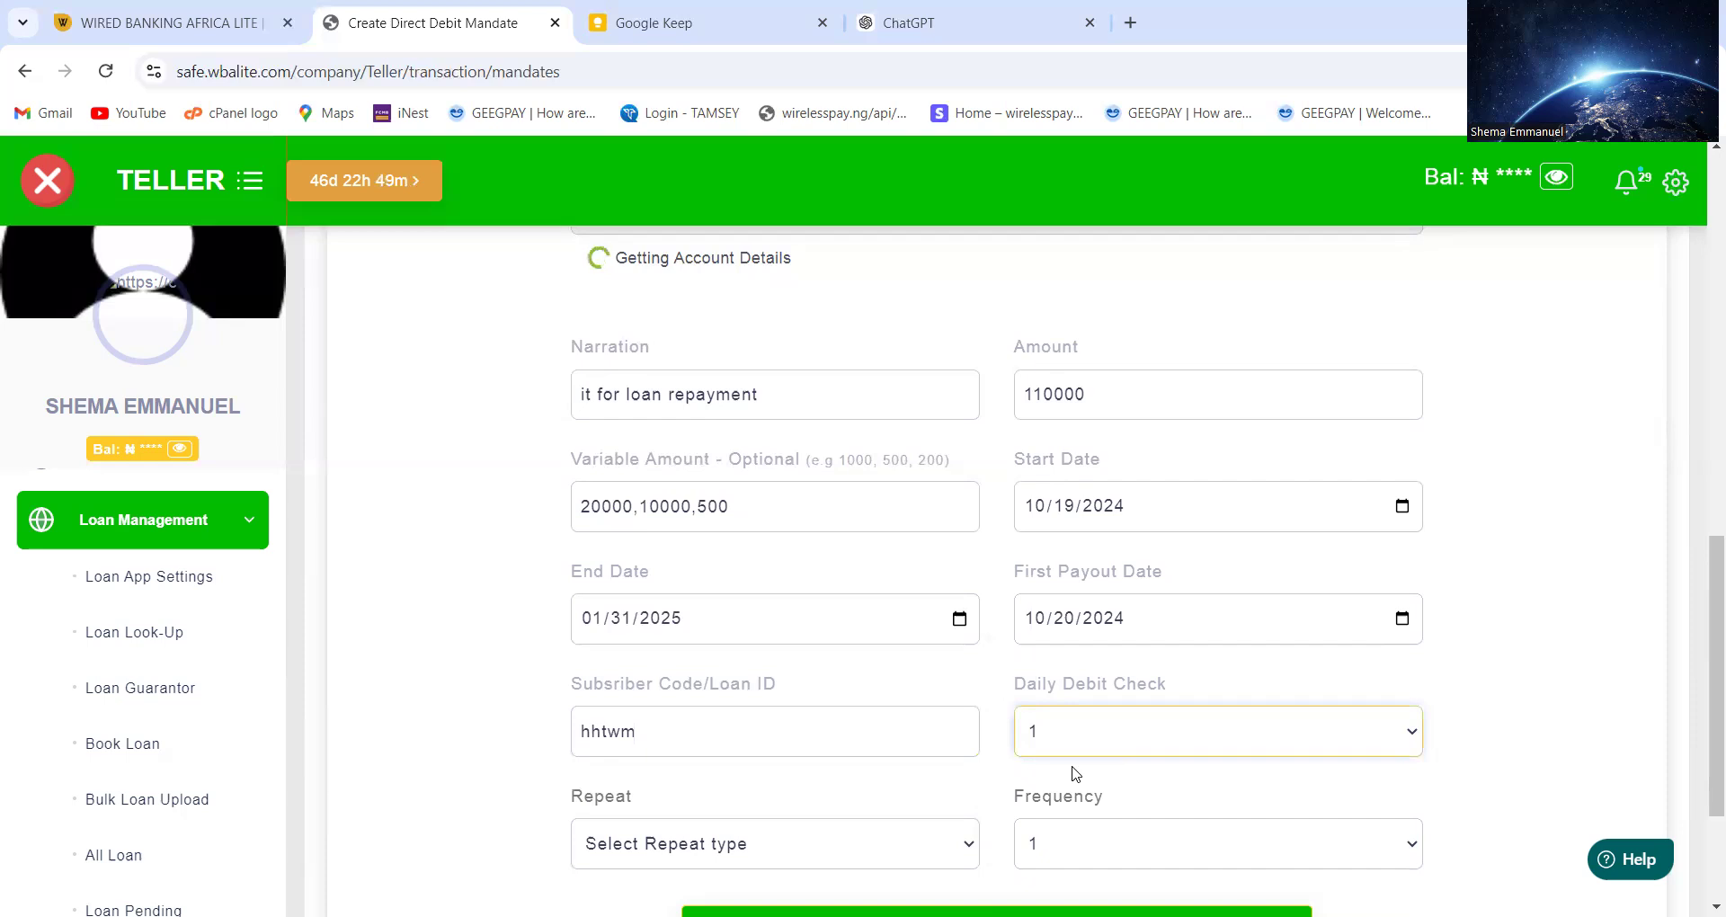
click(1068, 726)
key(Return)
click(953, 841)
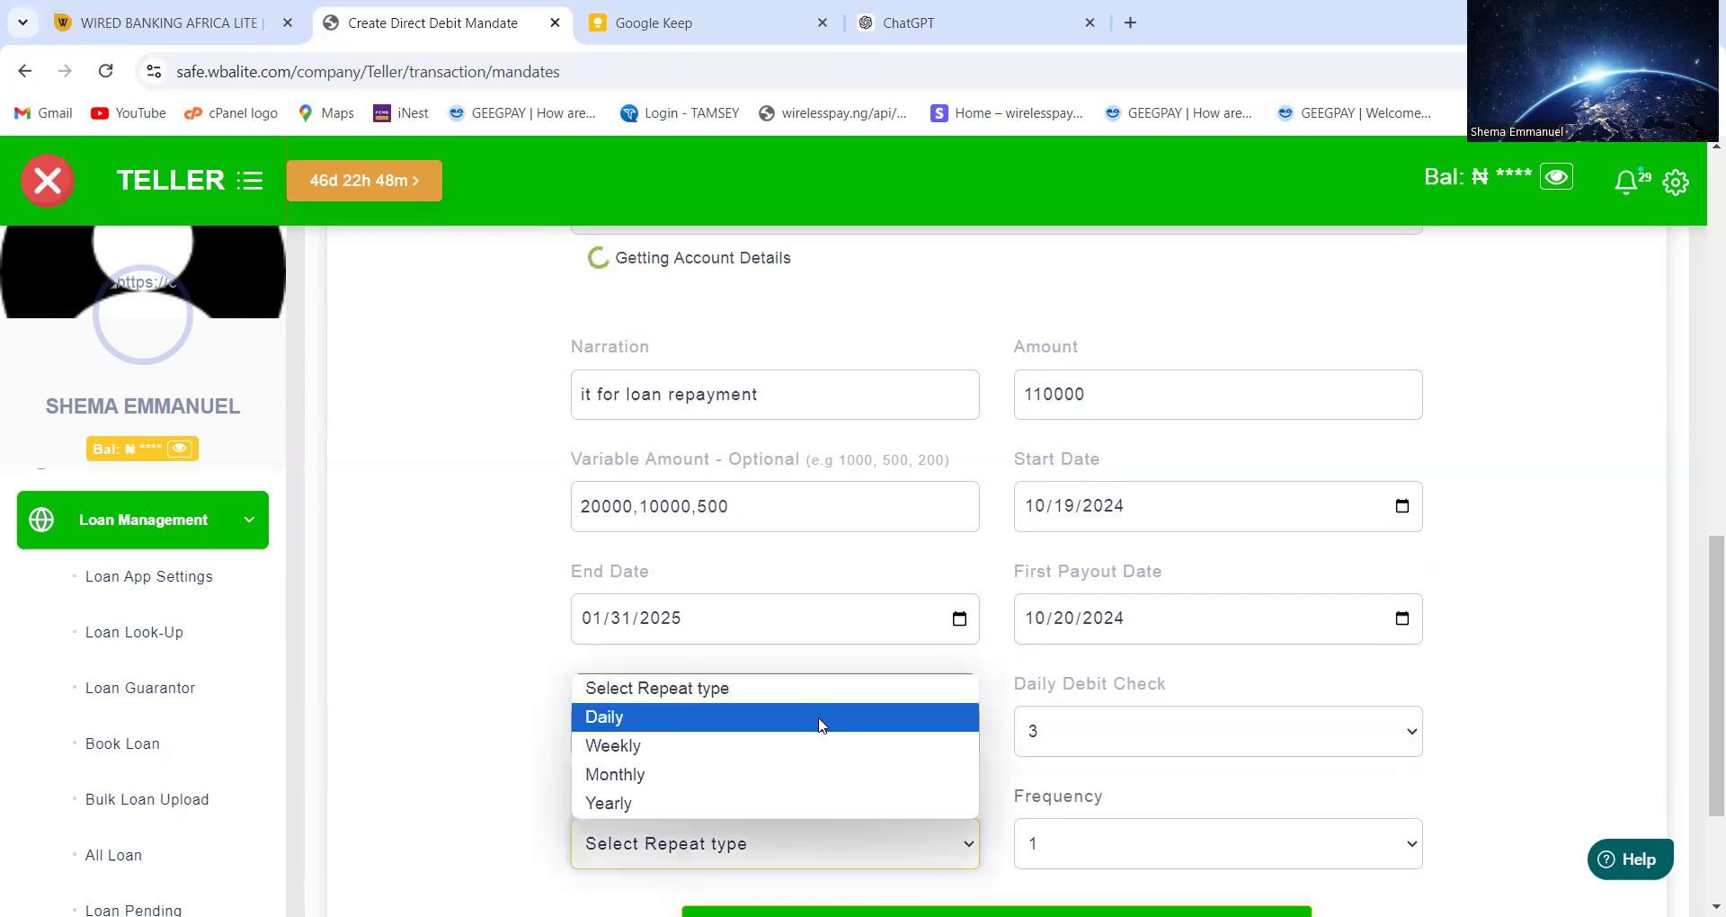
click(809, 773)
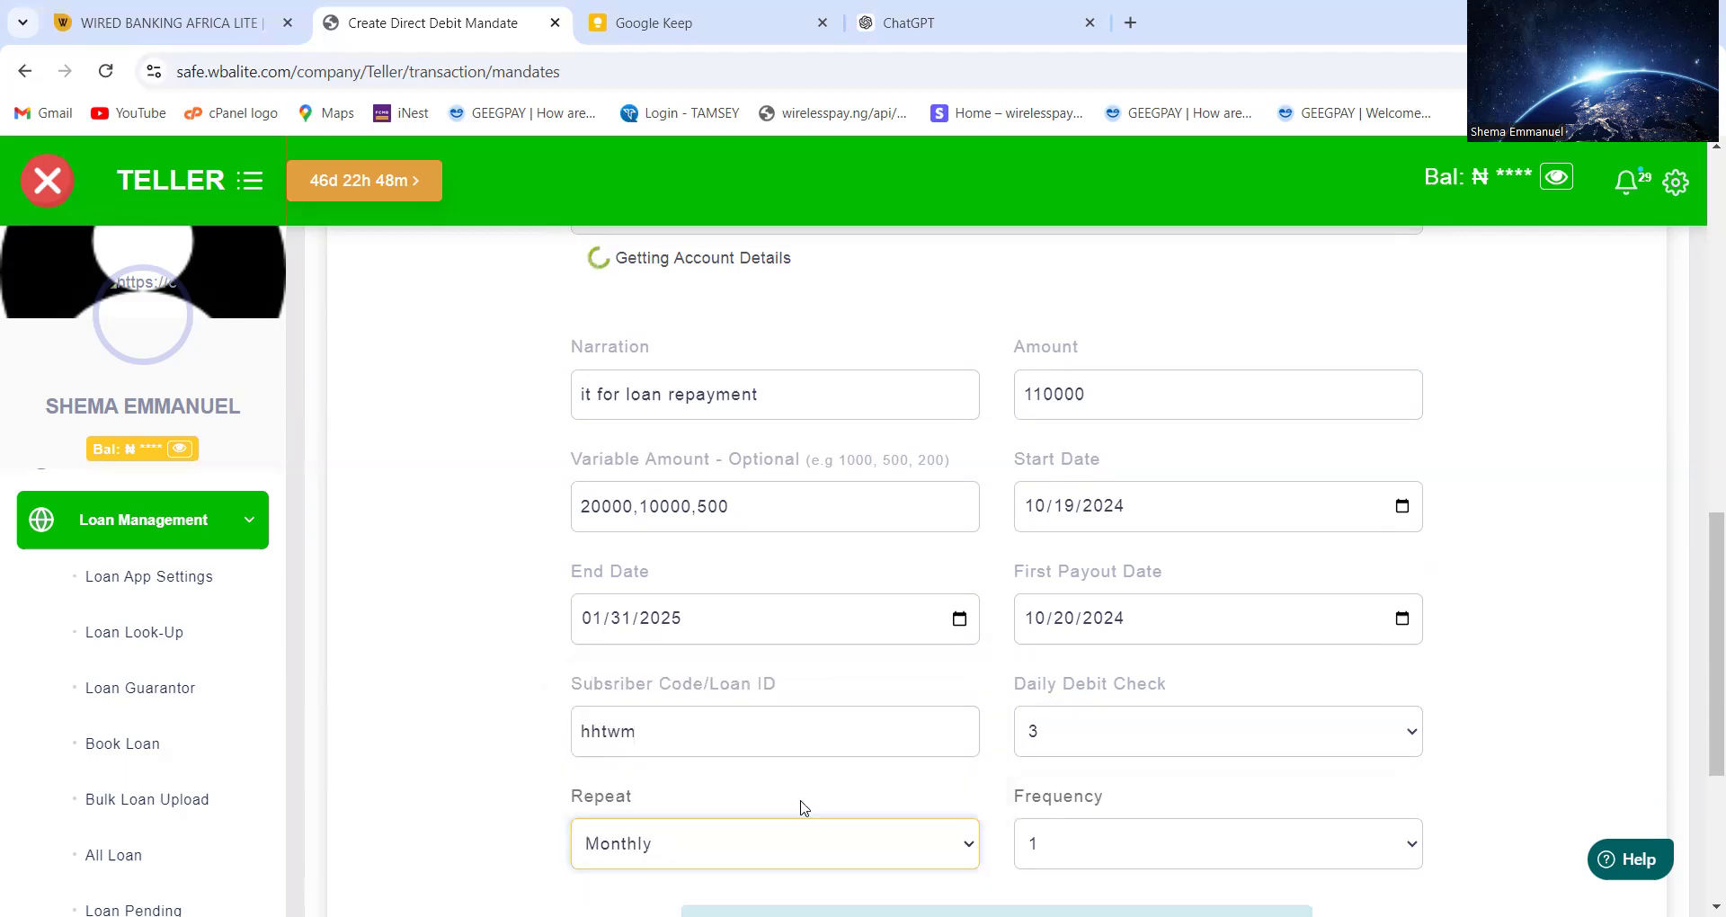
scroll(688, 835, down, 2)
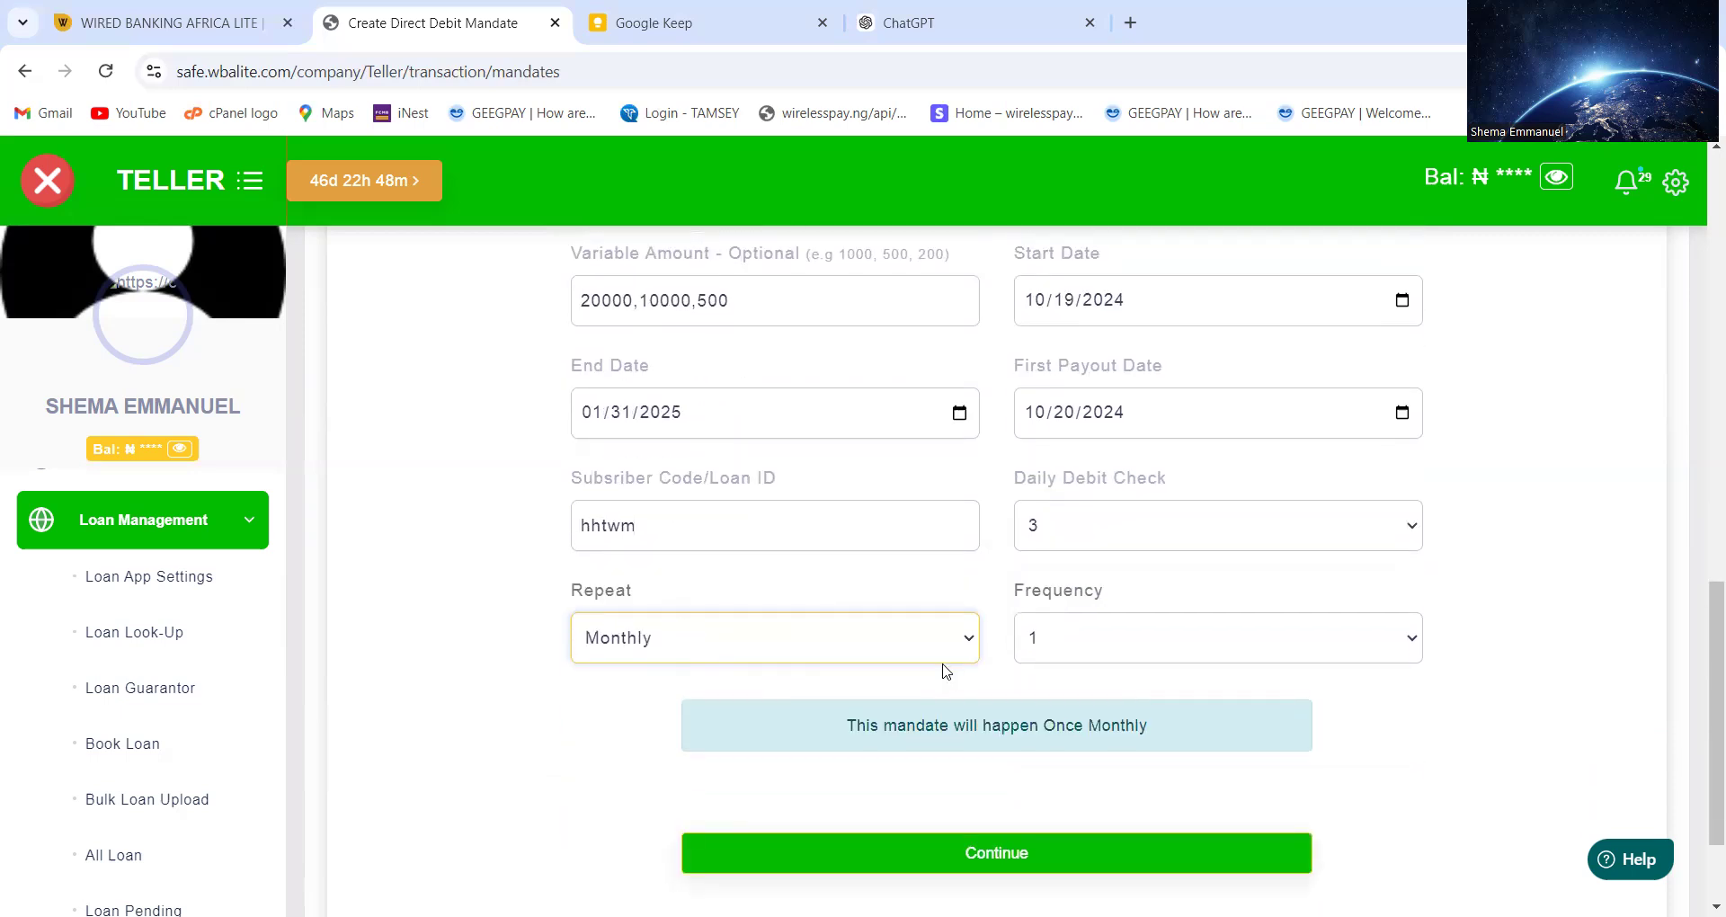
click(1112, 636)
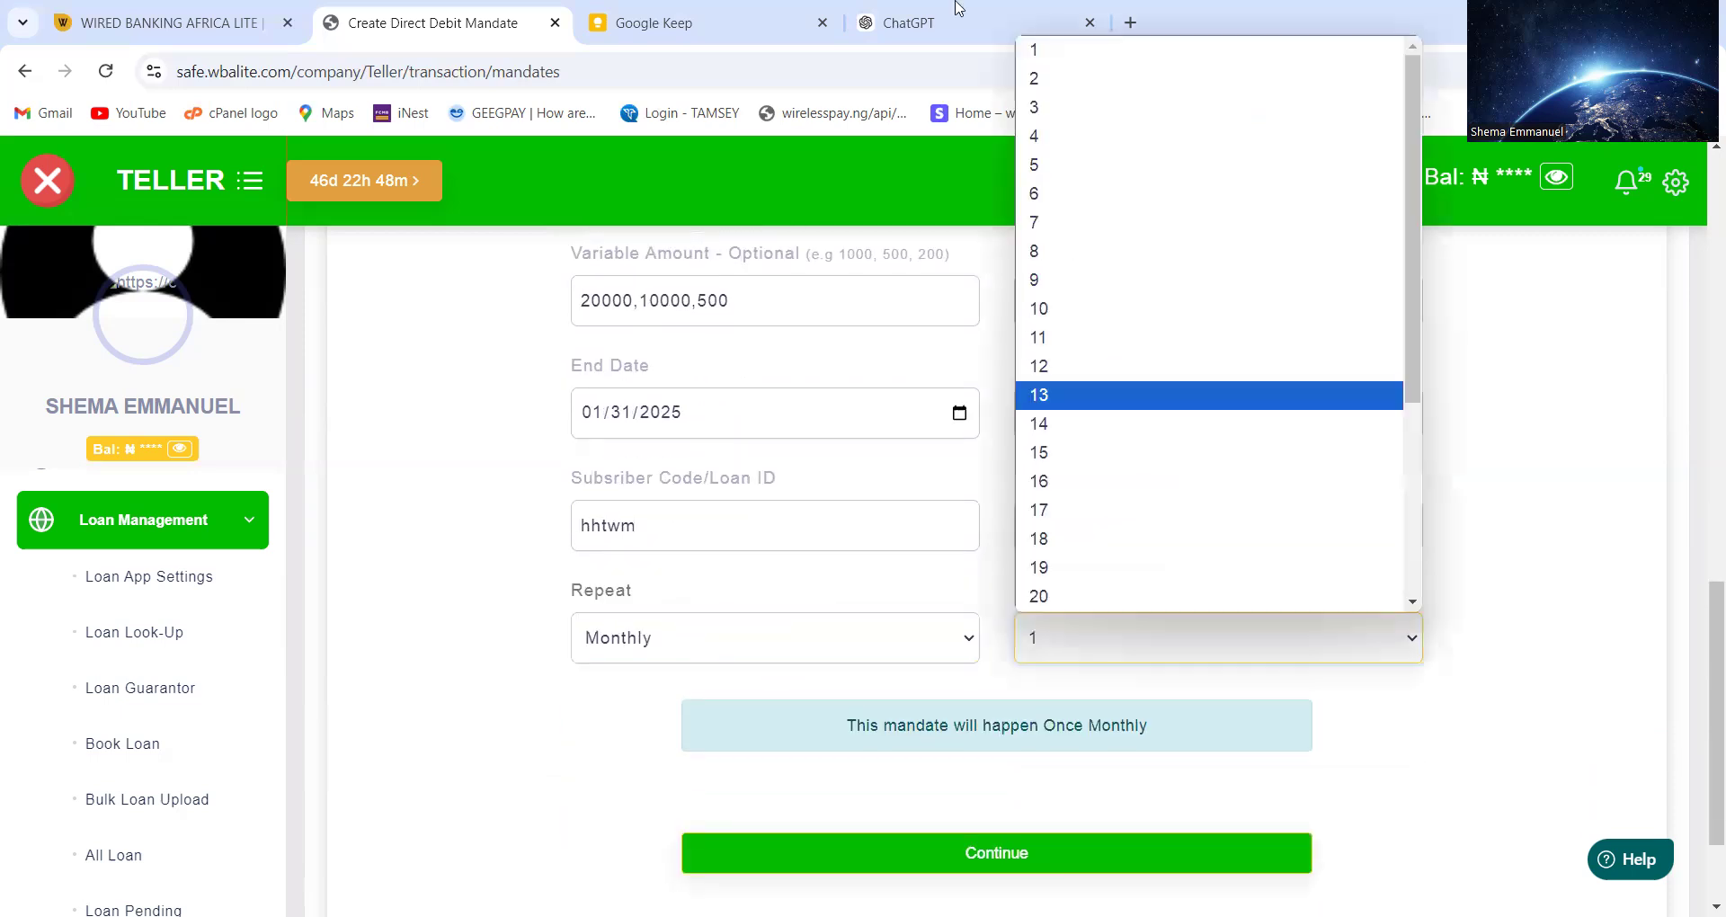
click(1039, 79)
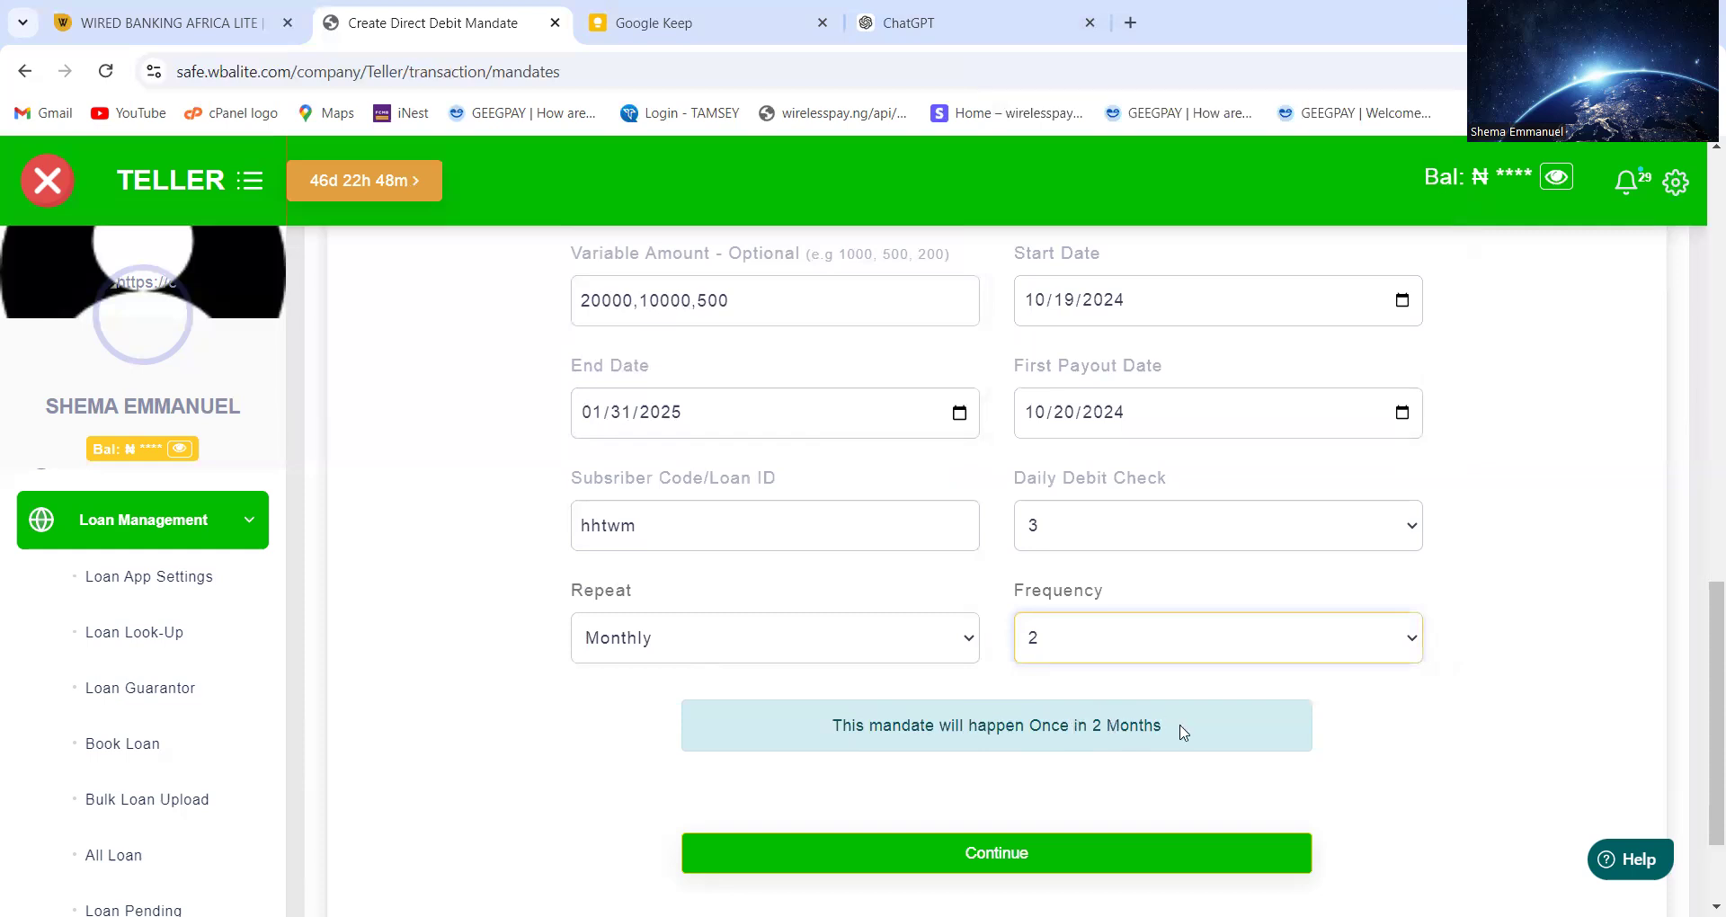
click(1043, 641)
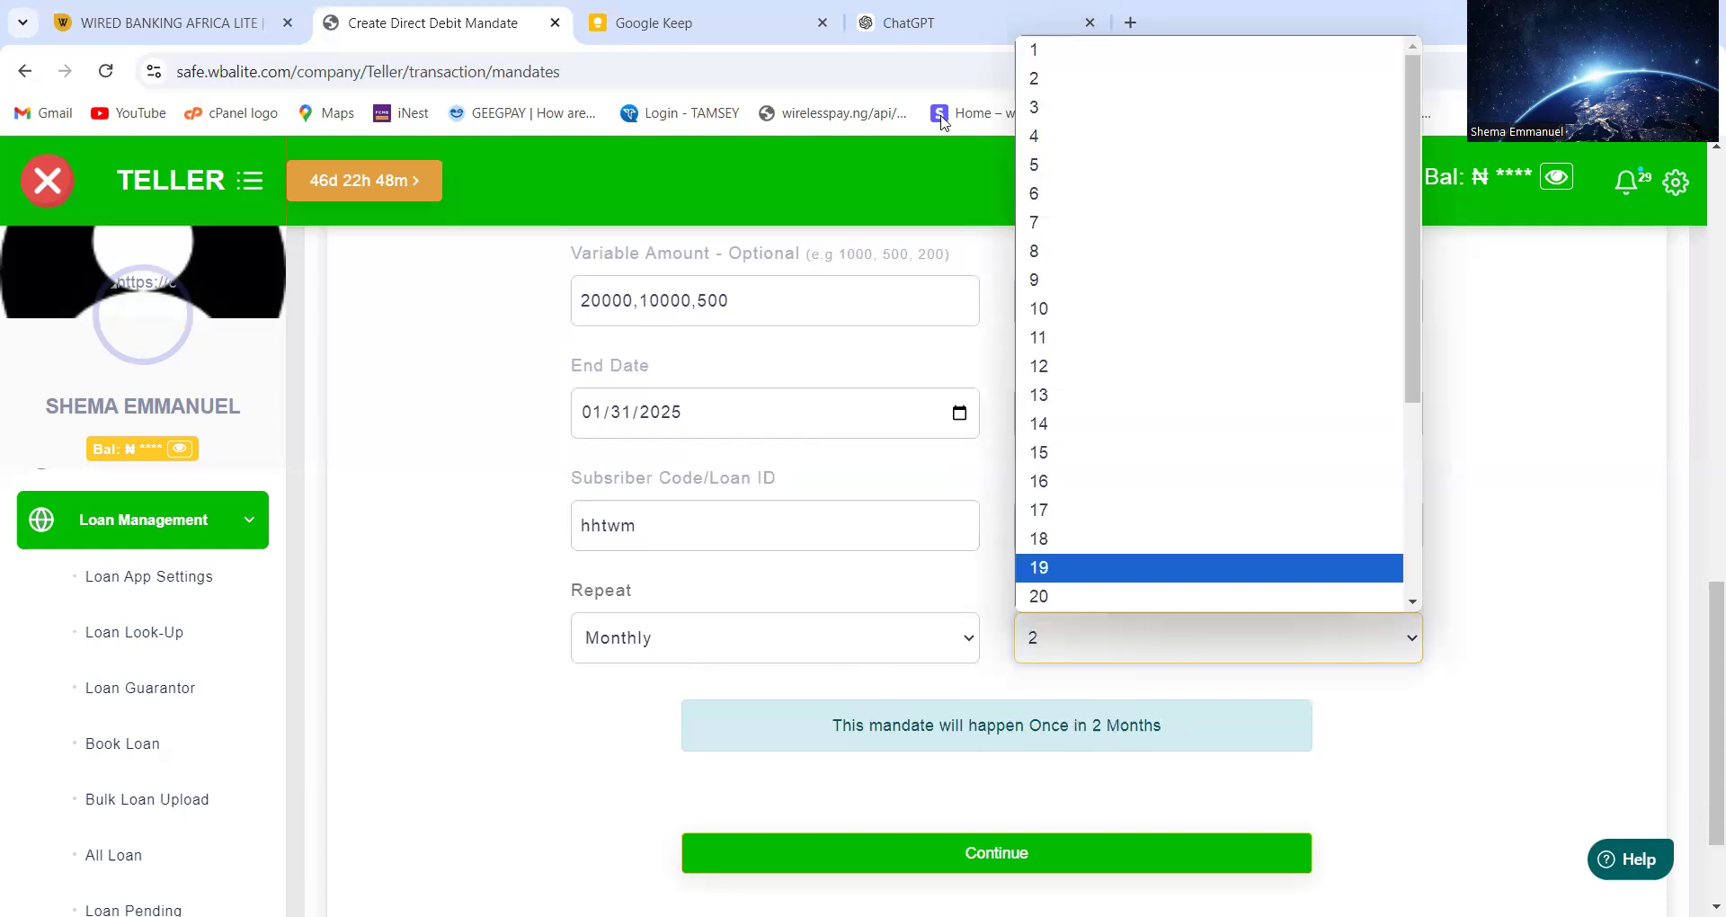
click(1037, 49)
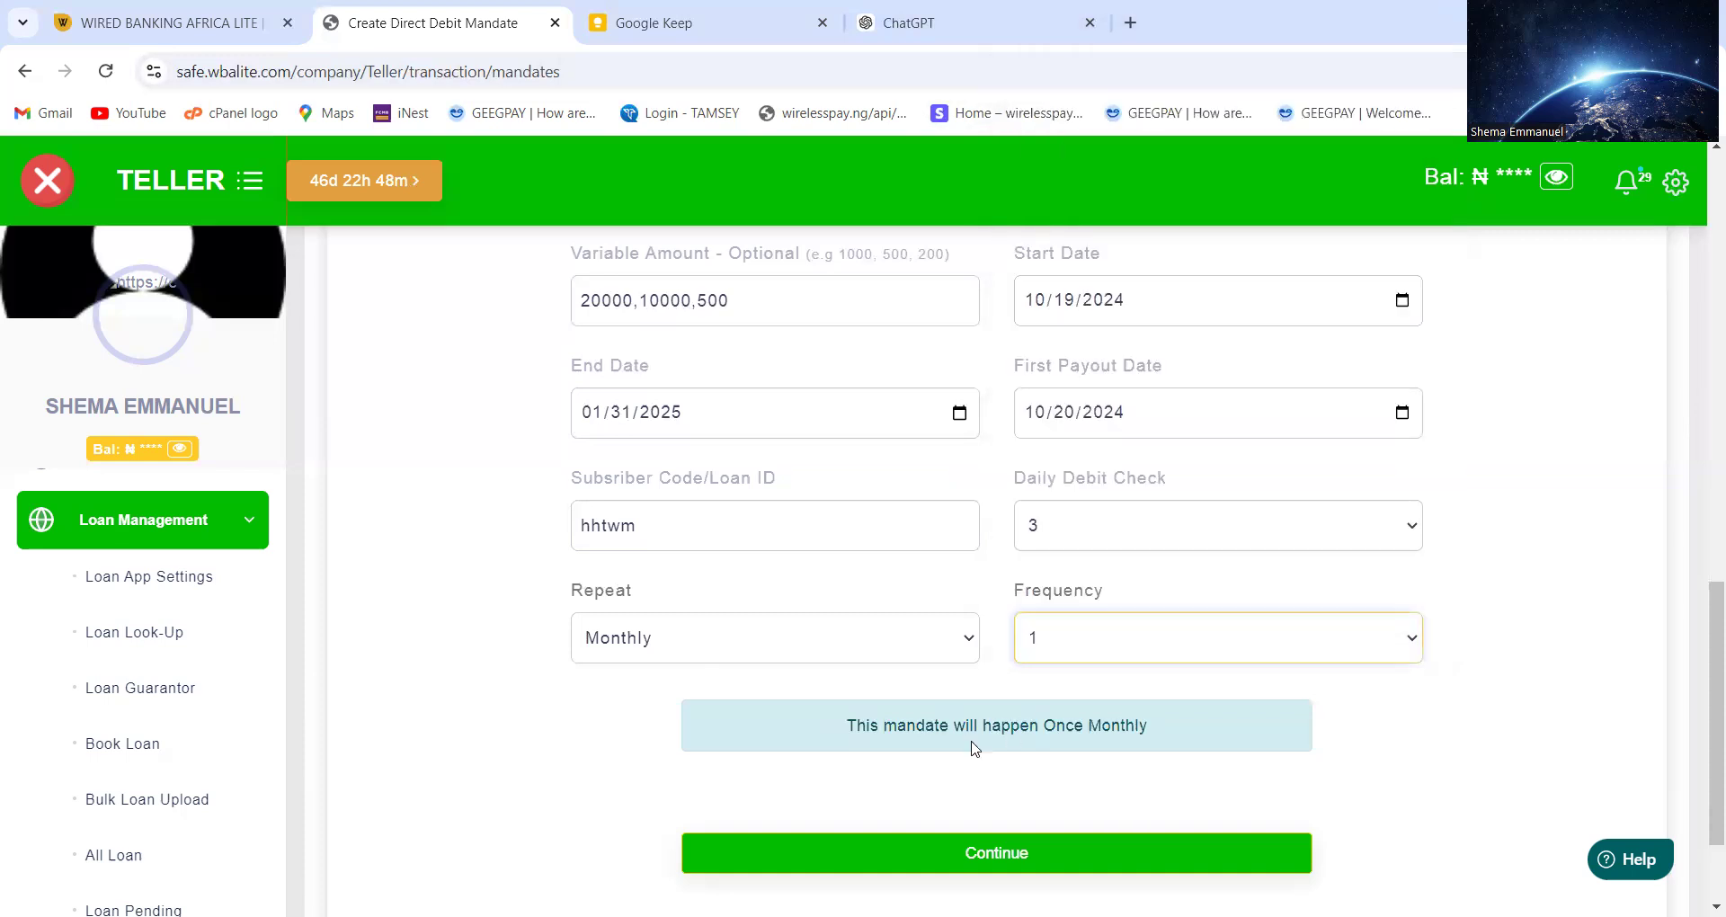
Review the mandate form: Daily every 2 days, 10/19/2024–12/21/2024, first payout 10/26/2024, auto-filled account name
click(1147, 771)
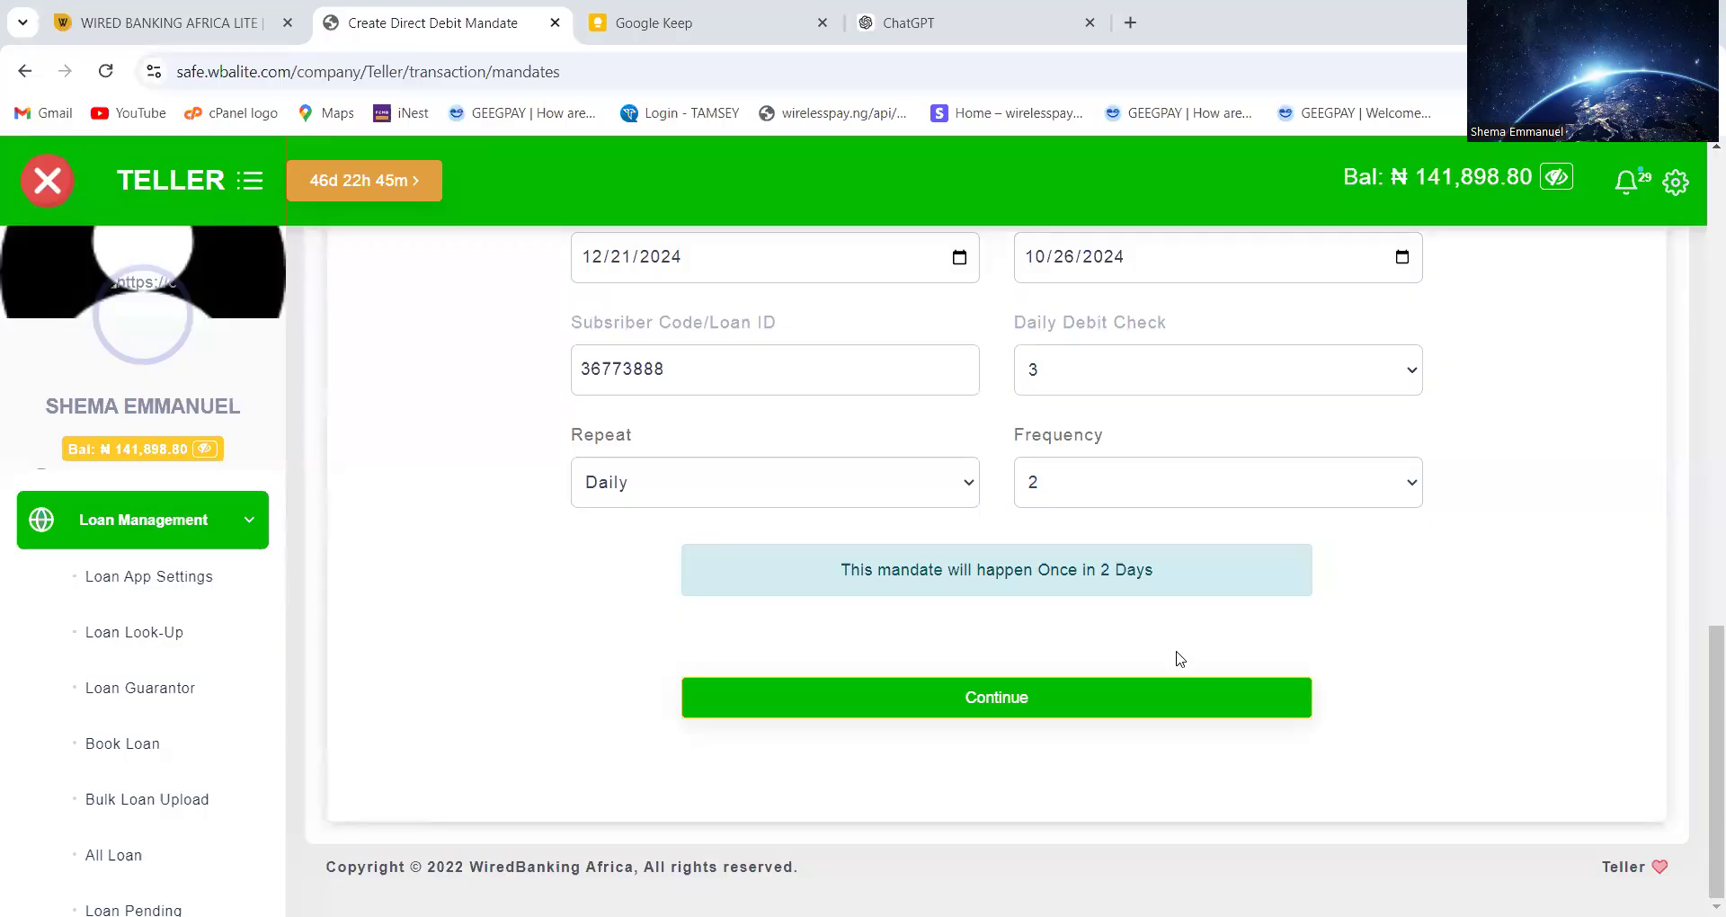
scroll(1164, 501, up, 6)
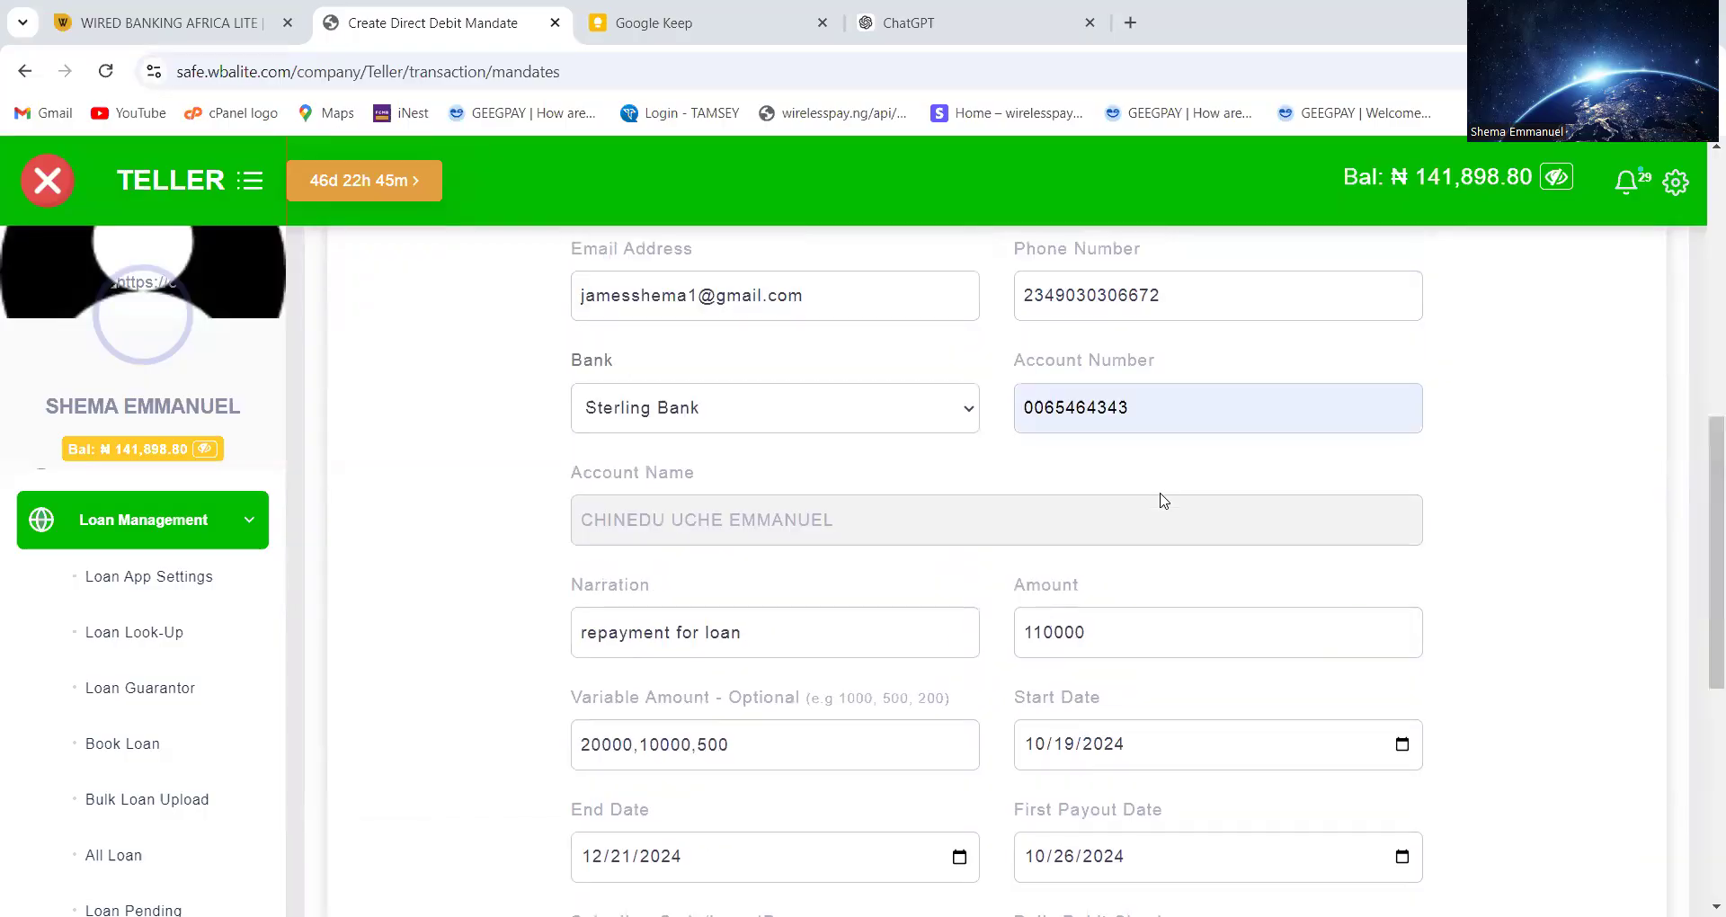
scroll(1164, 501, down, 1)
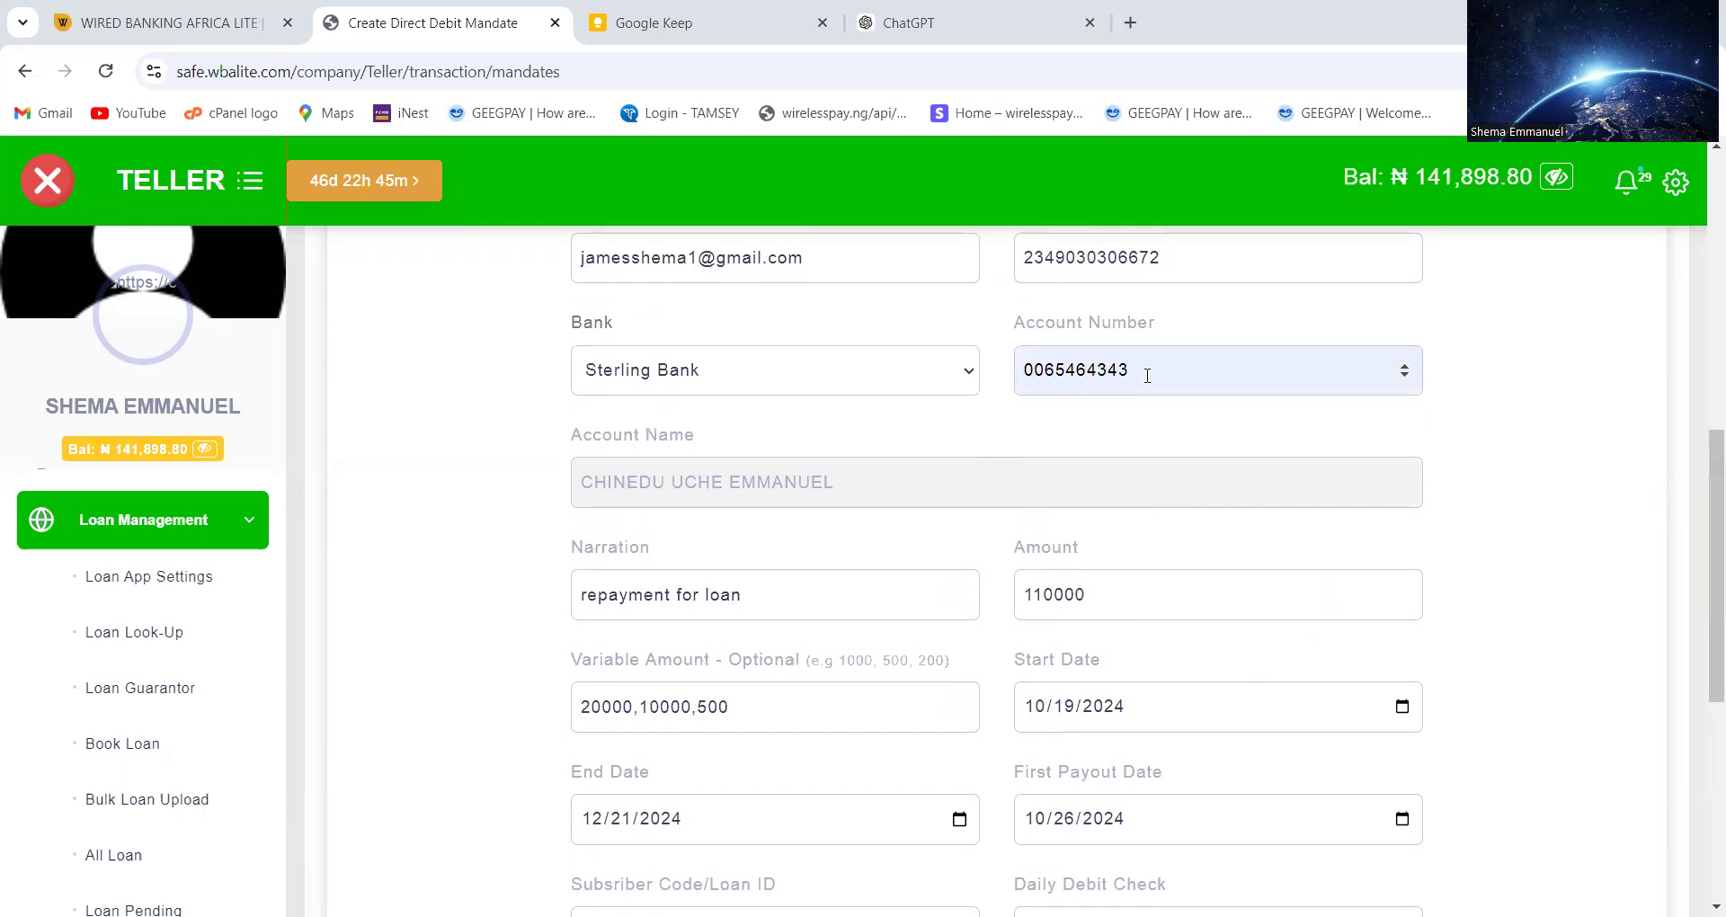
click(786, 482)
scroll(786, 657, down, 4)
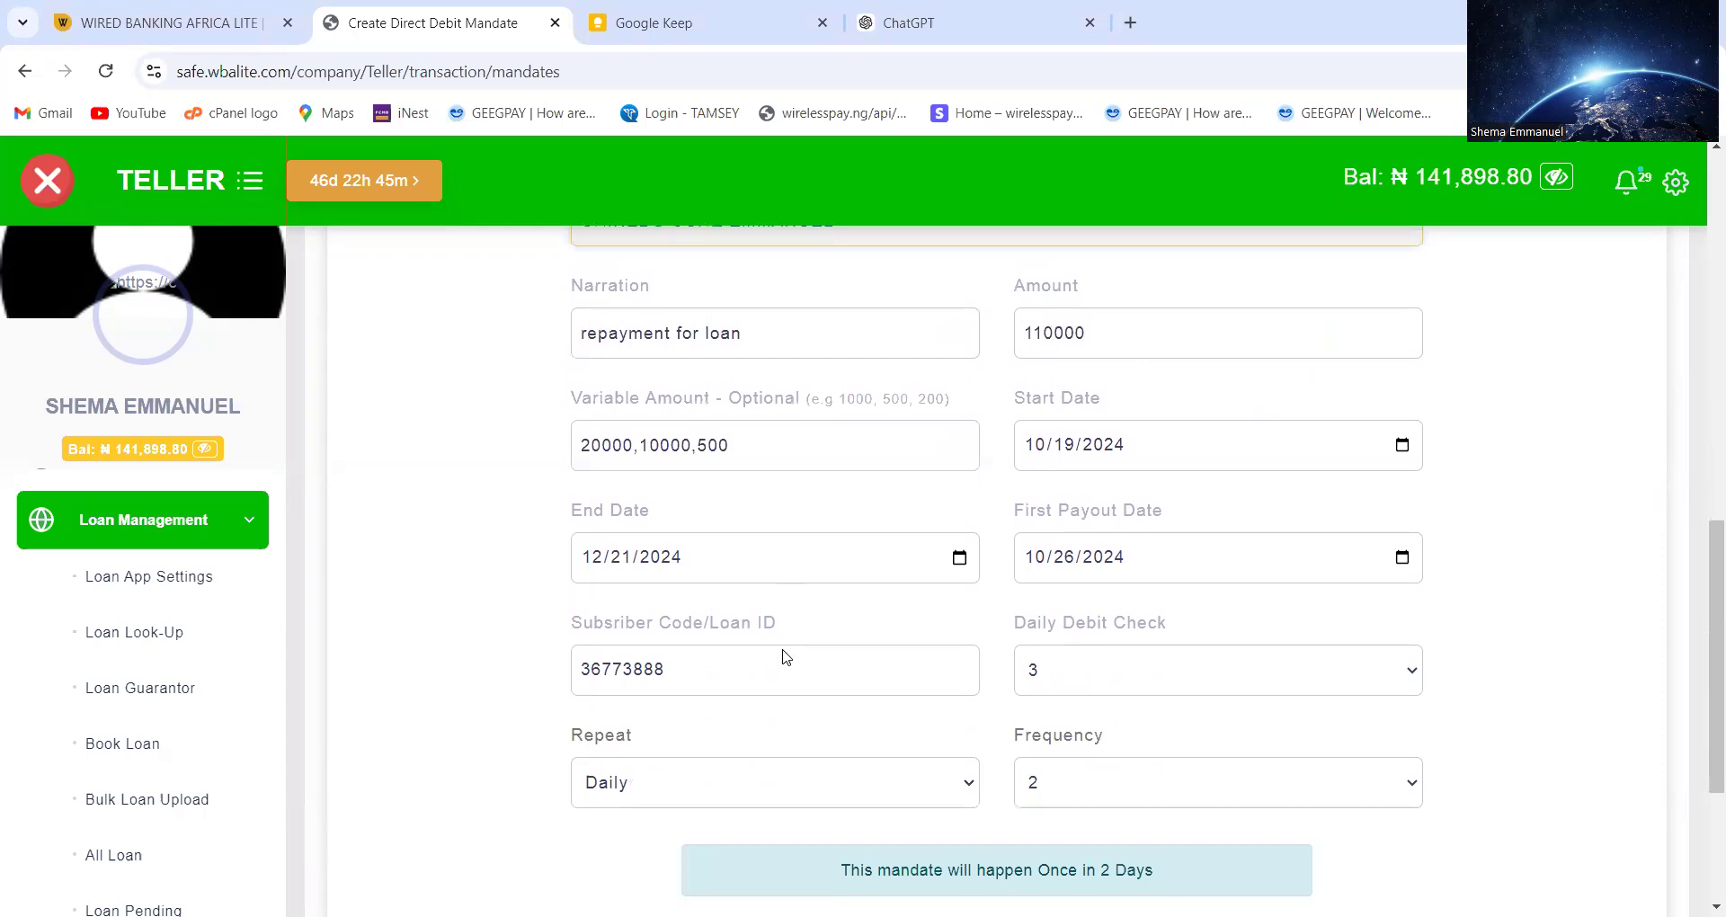
scroll(786, 658, up, 8)
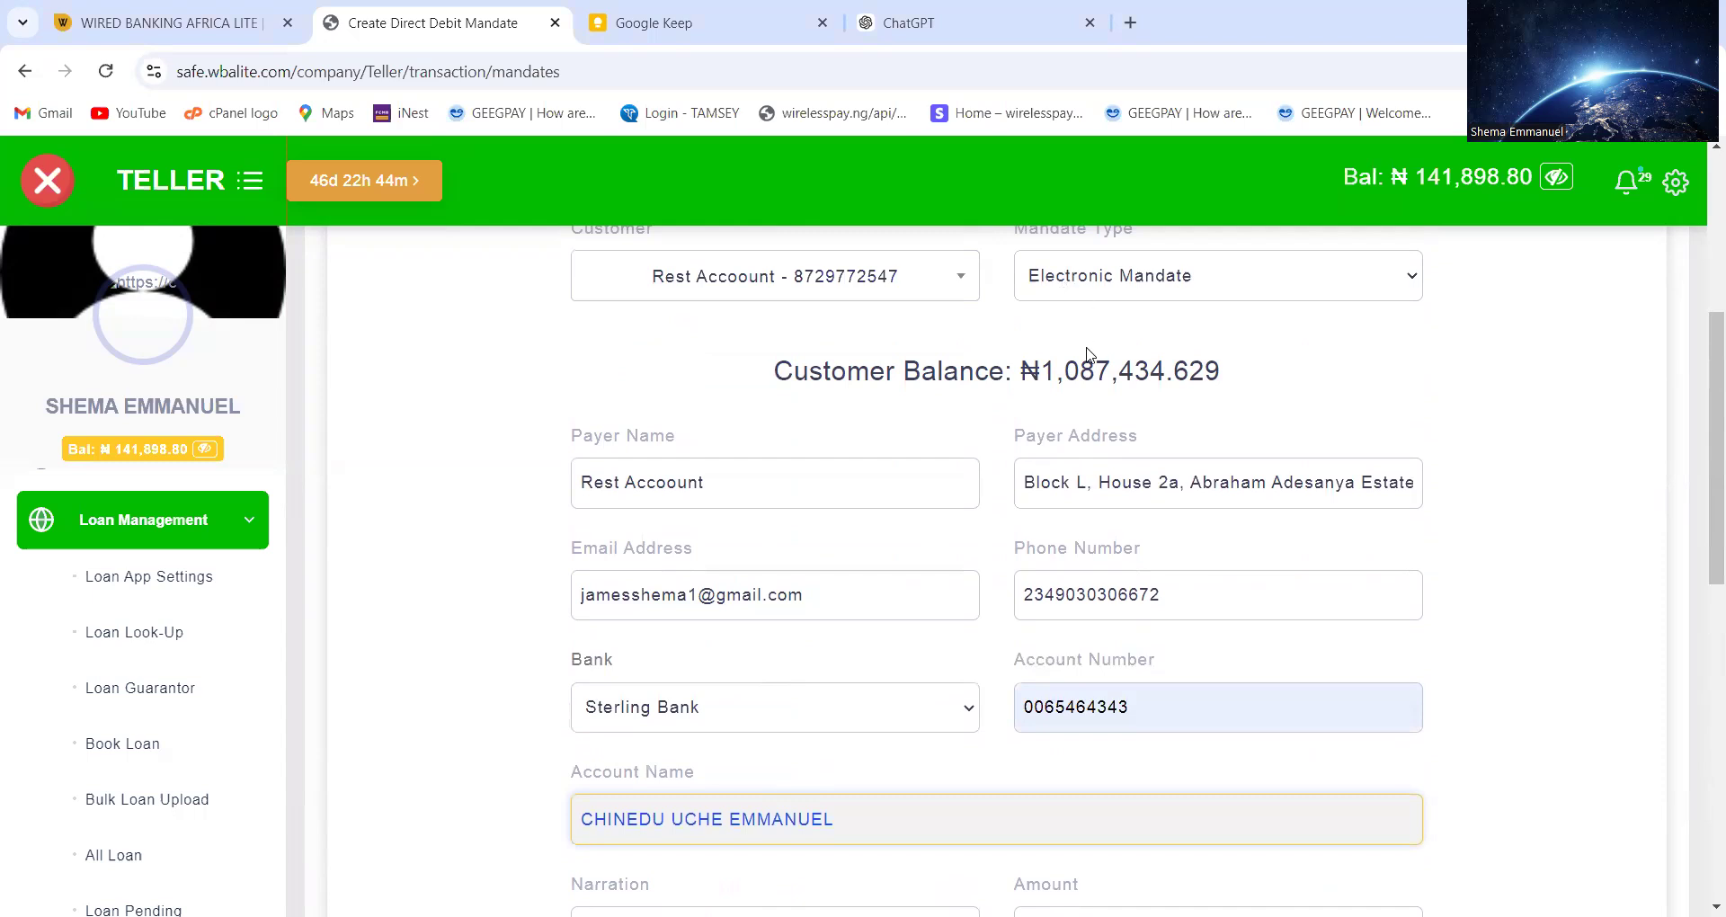
scroll(1086, 352, down, 9)
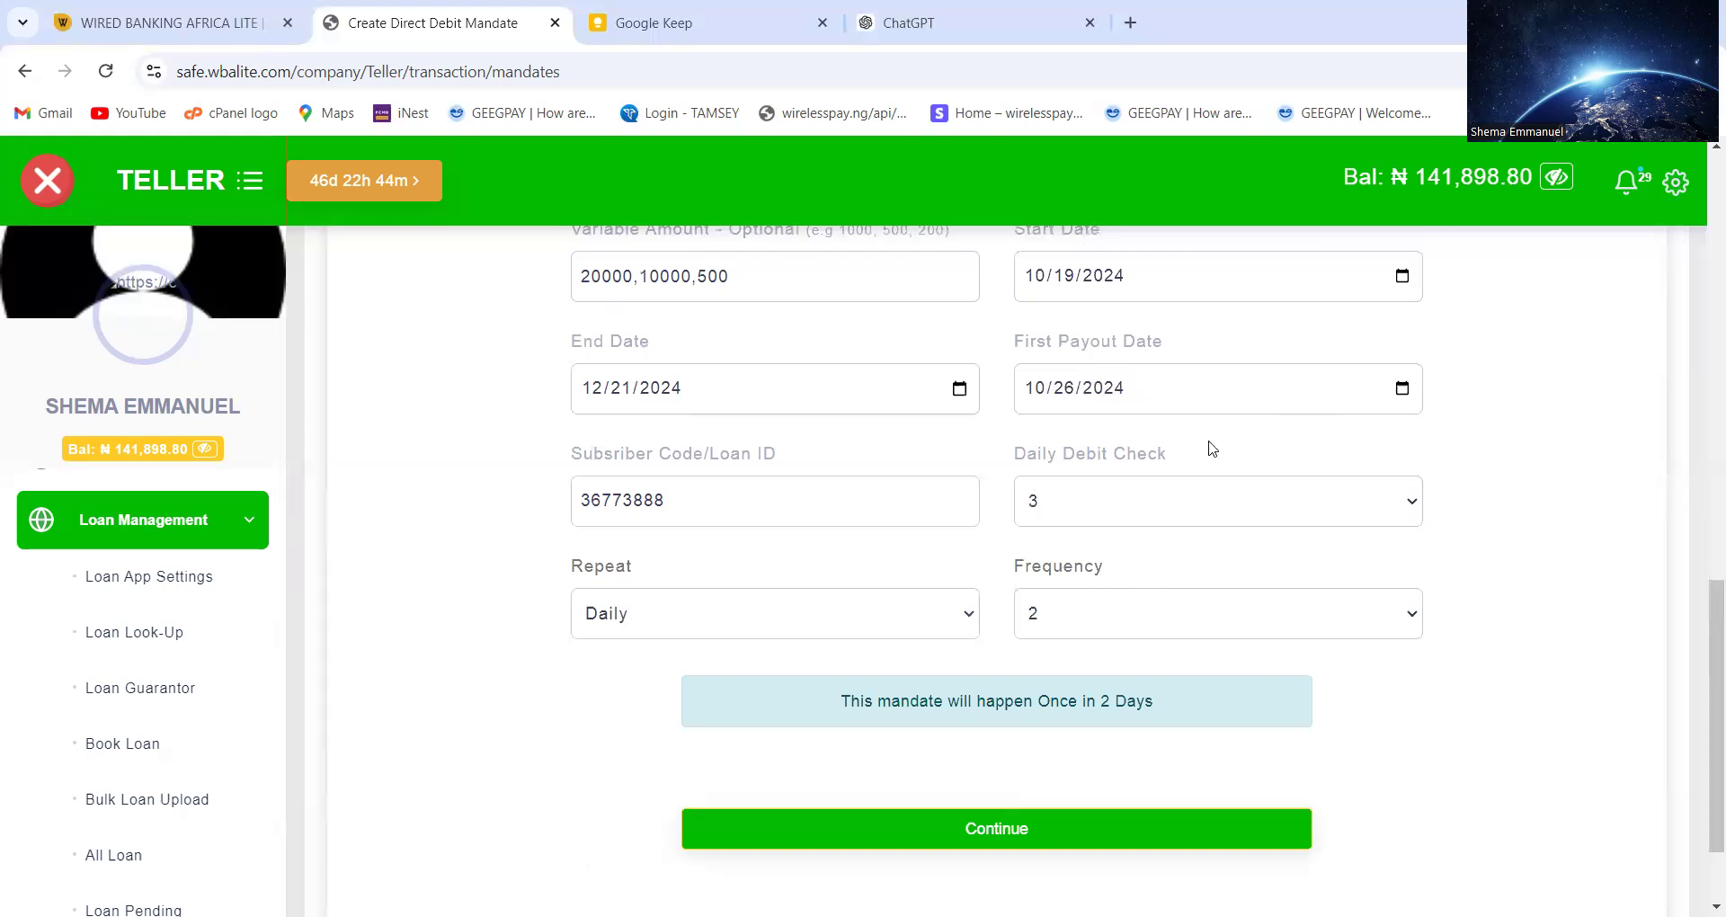
scroll(1212, 448, up, 9)
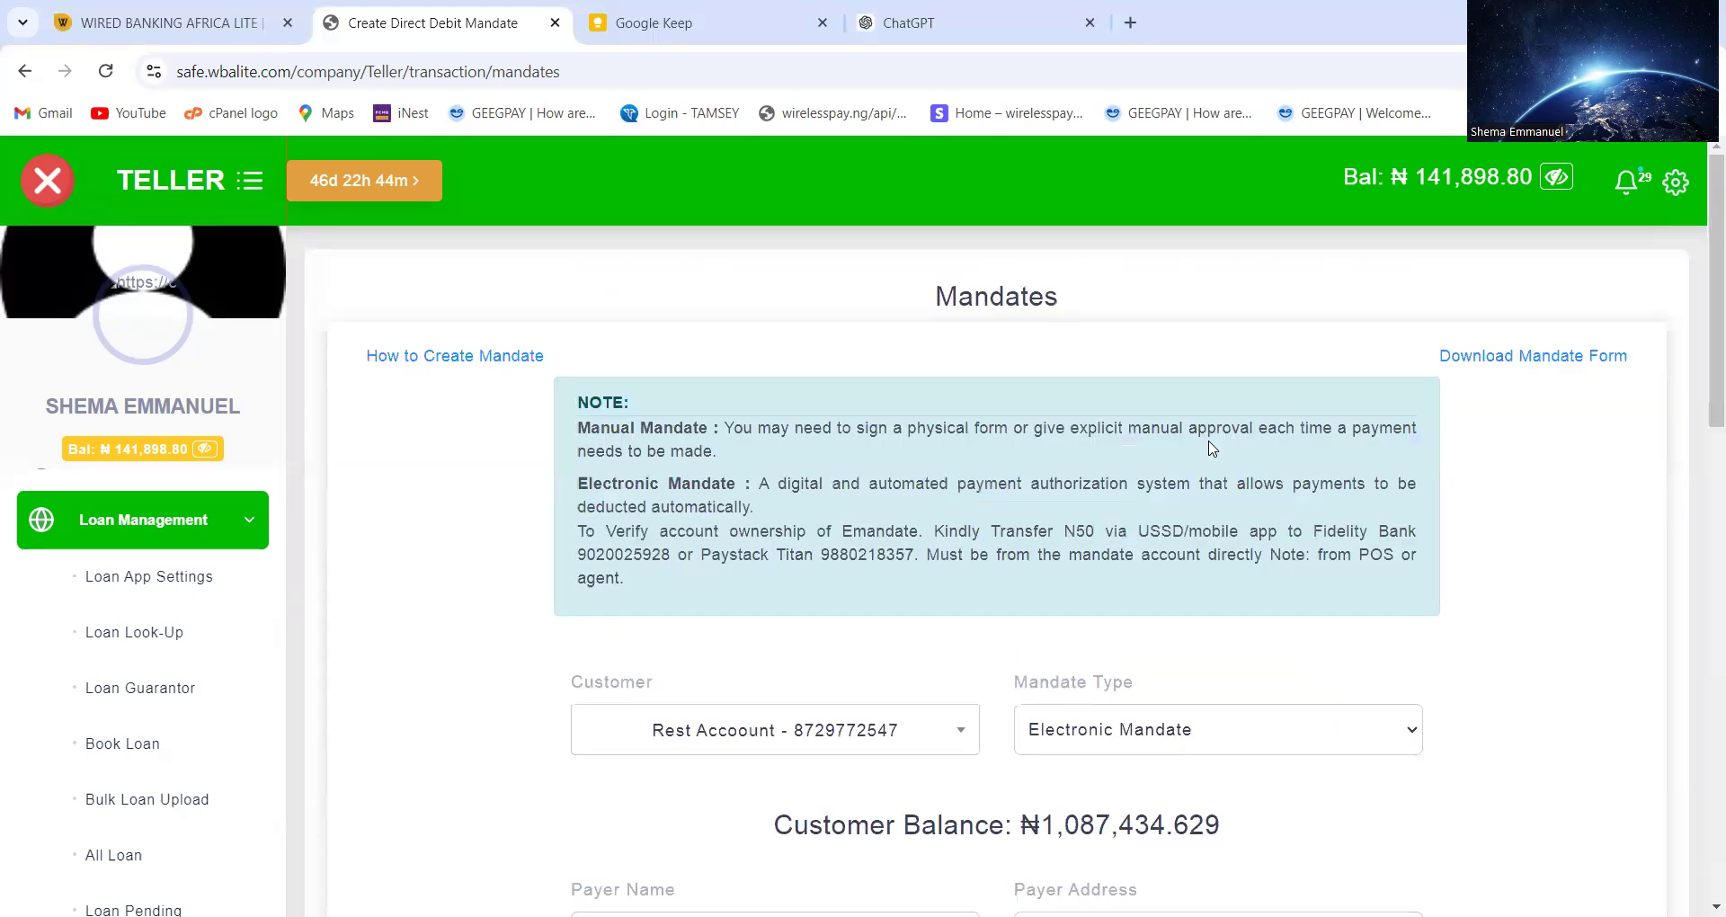
click(1179, 732)
click(1158, 799)
scroll(1169, 674, down, 15)
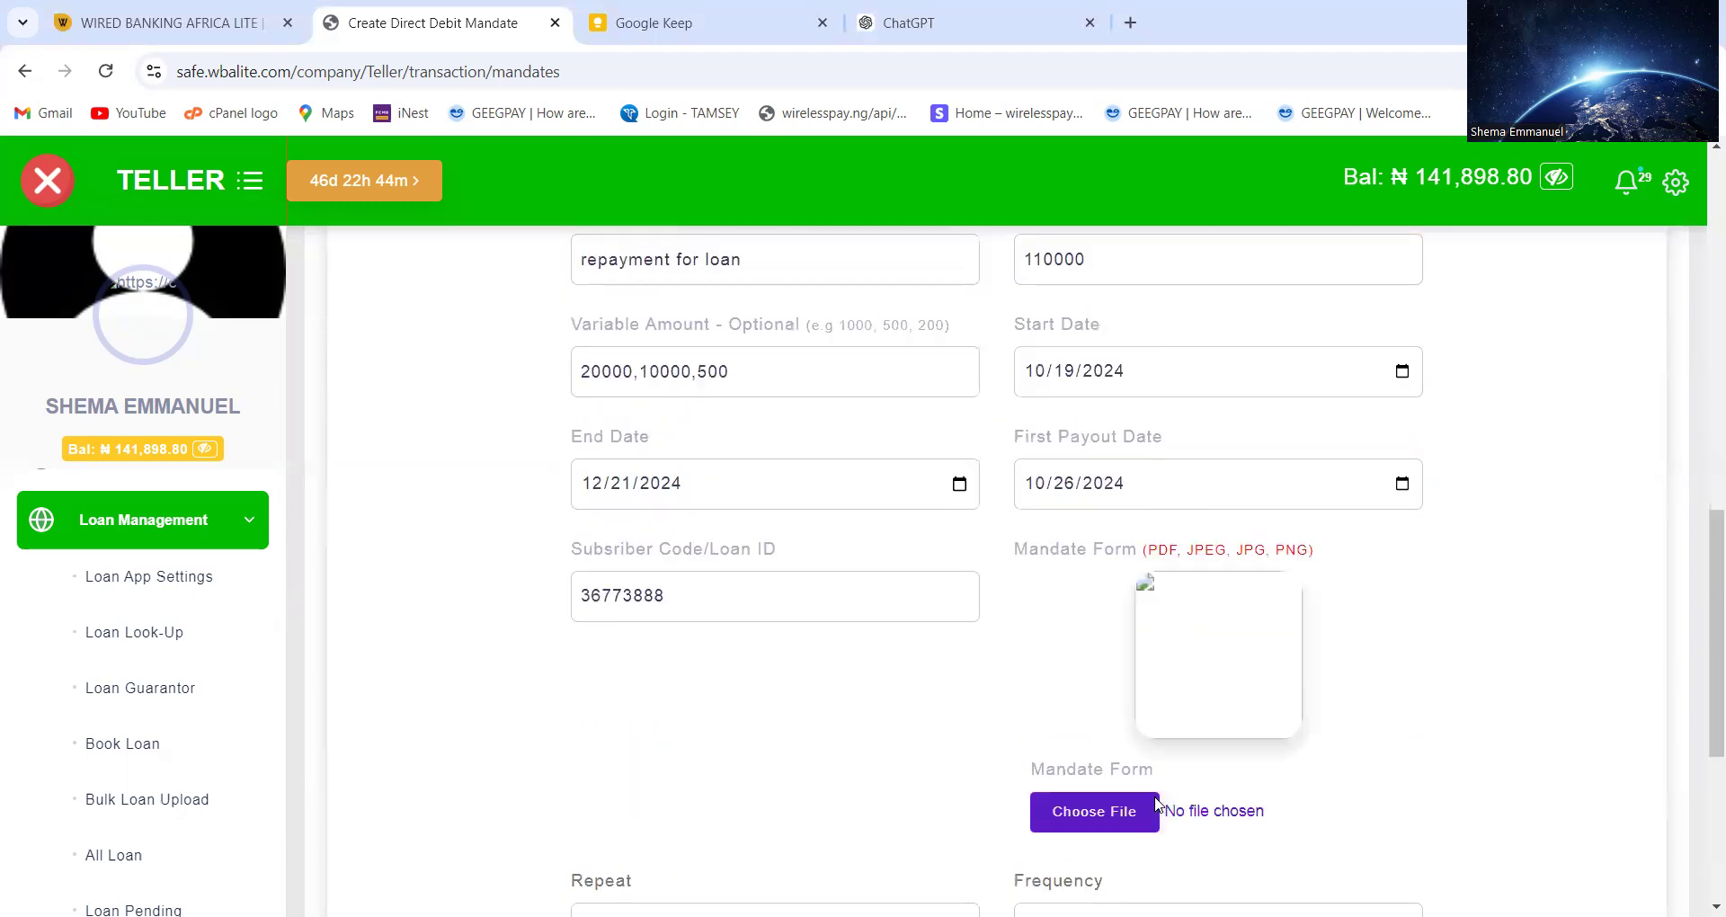
scroll(1155, 583, up, 10)
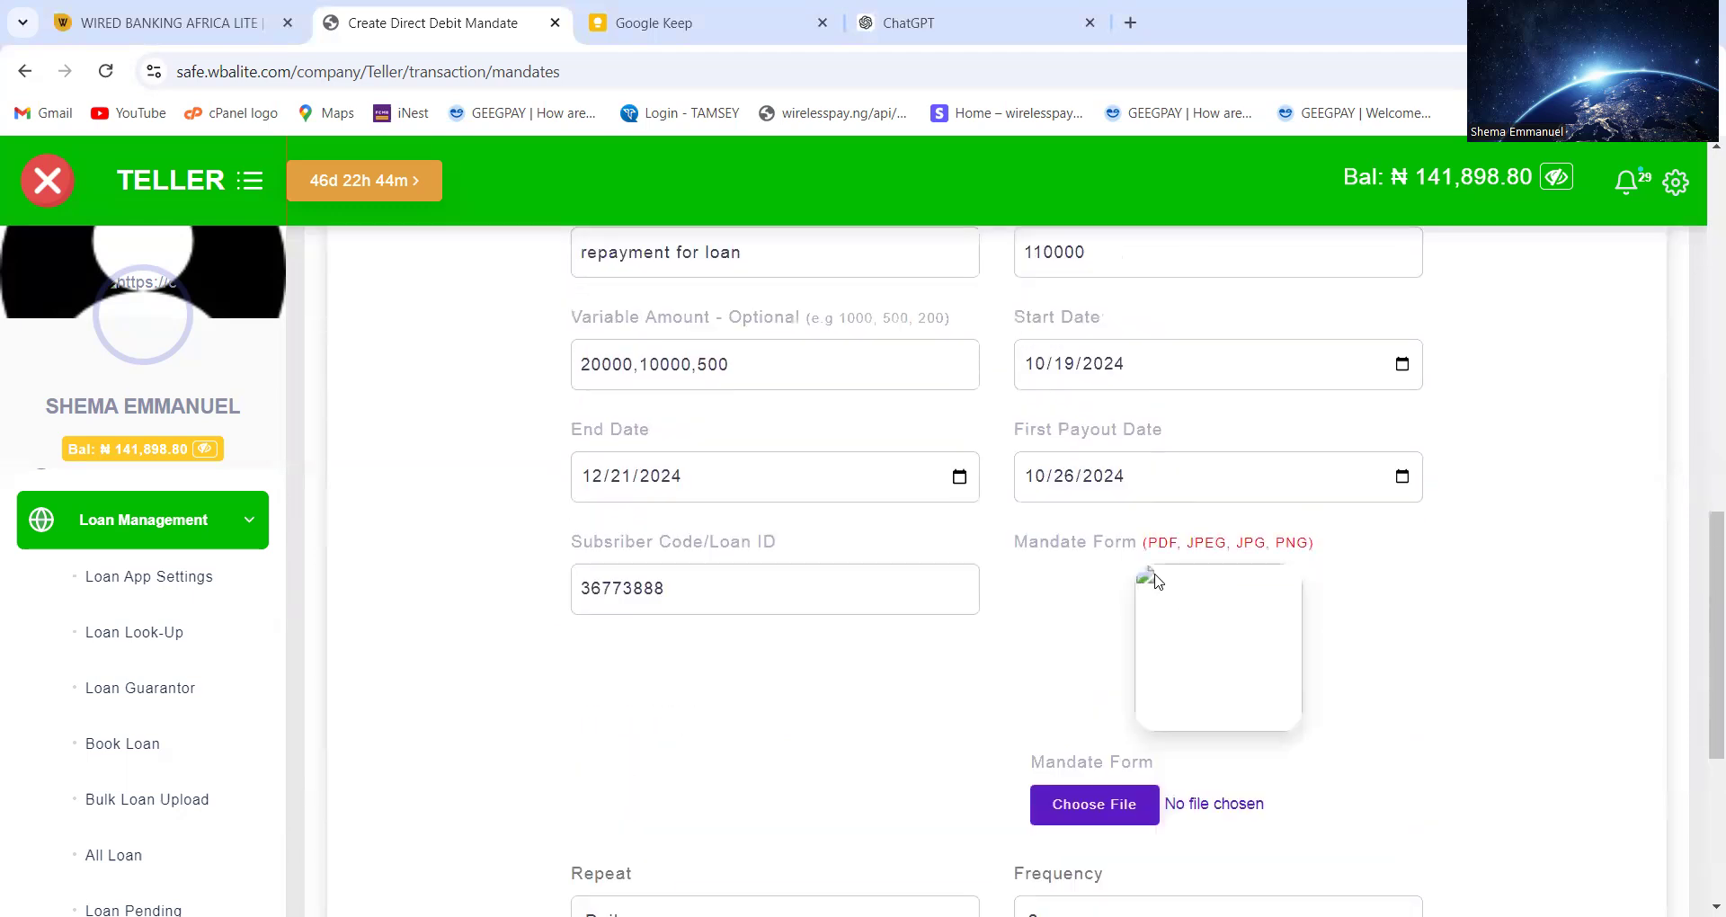
scroll(1158, 582, down, 3)
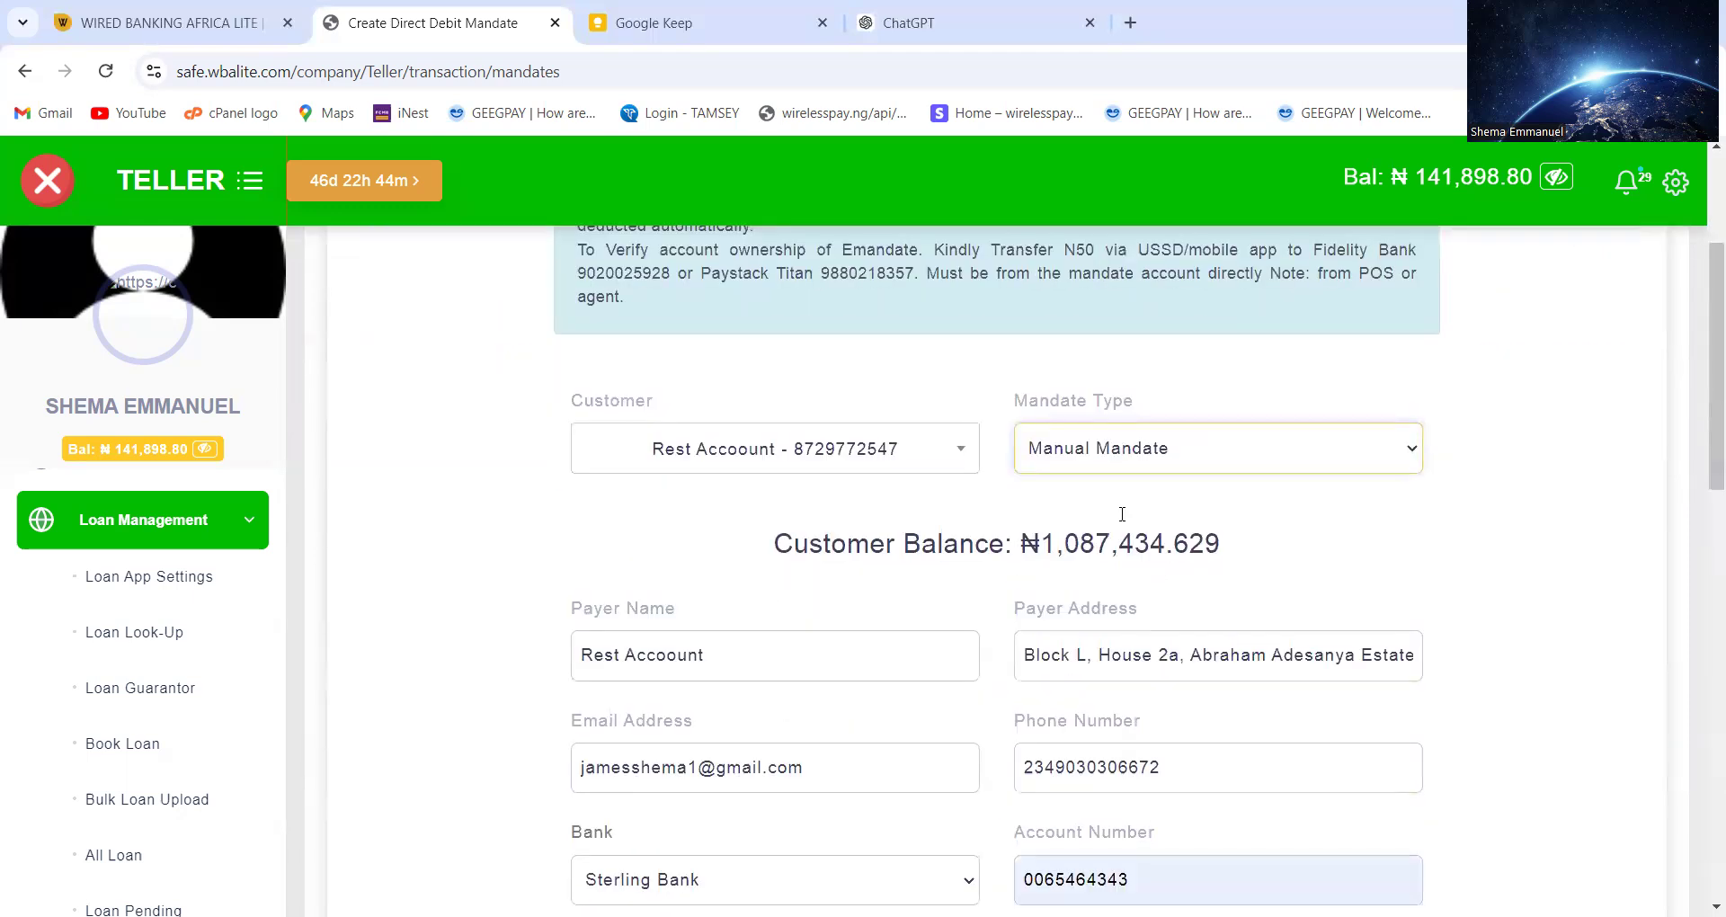
click(1102, 459)
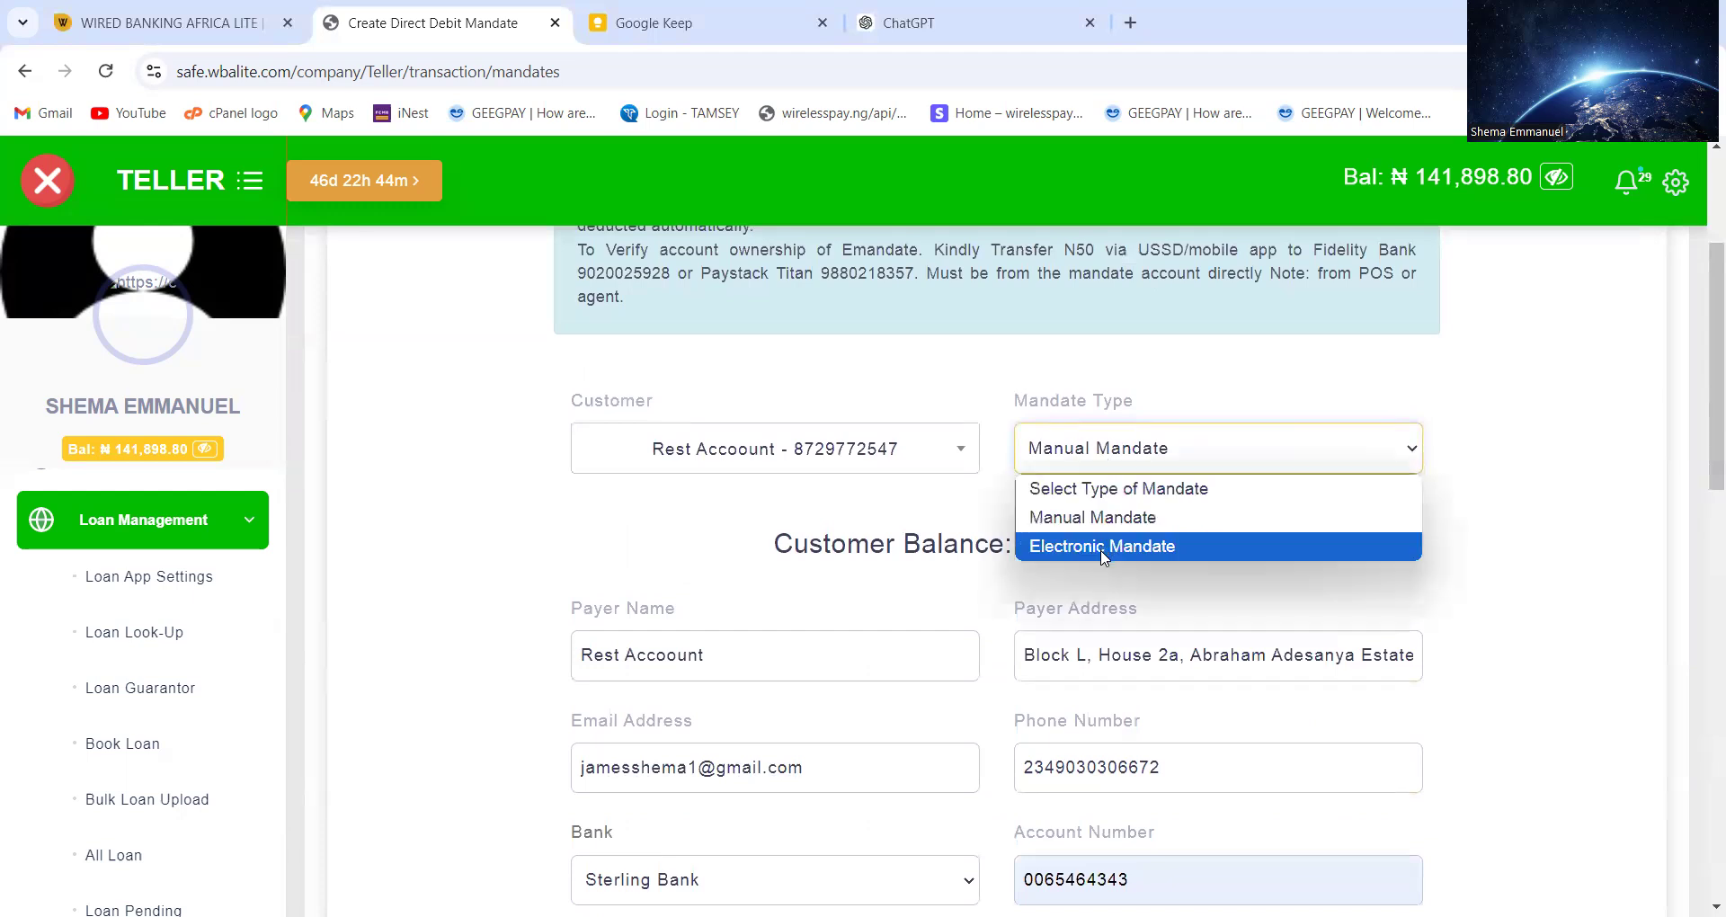
click(1104, 556)
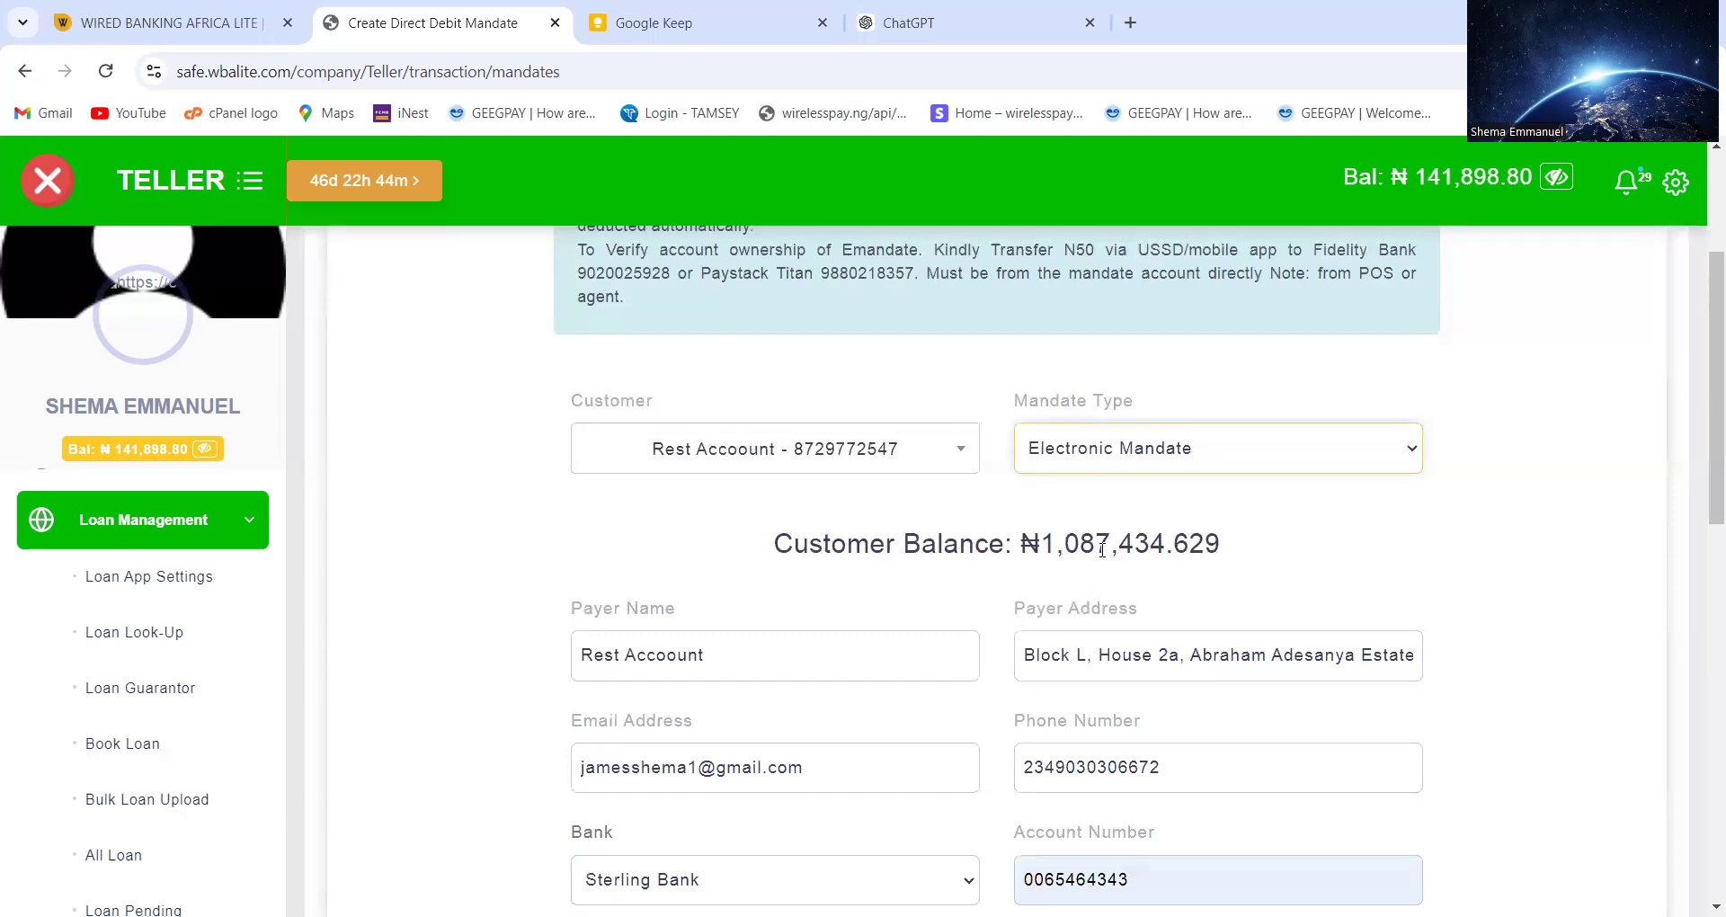
Continue with the completed mandate form, which returns the 11-character phone number error
scroll(1102, 548, down, 5)
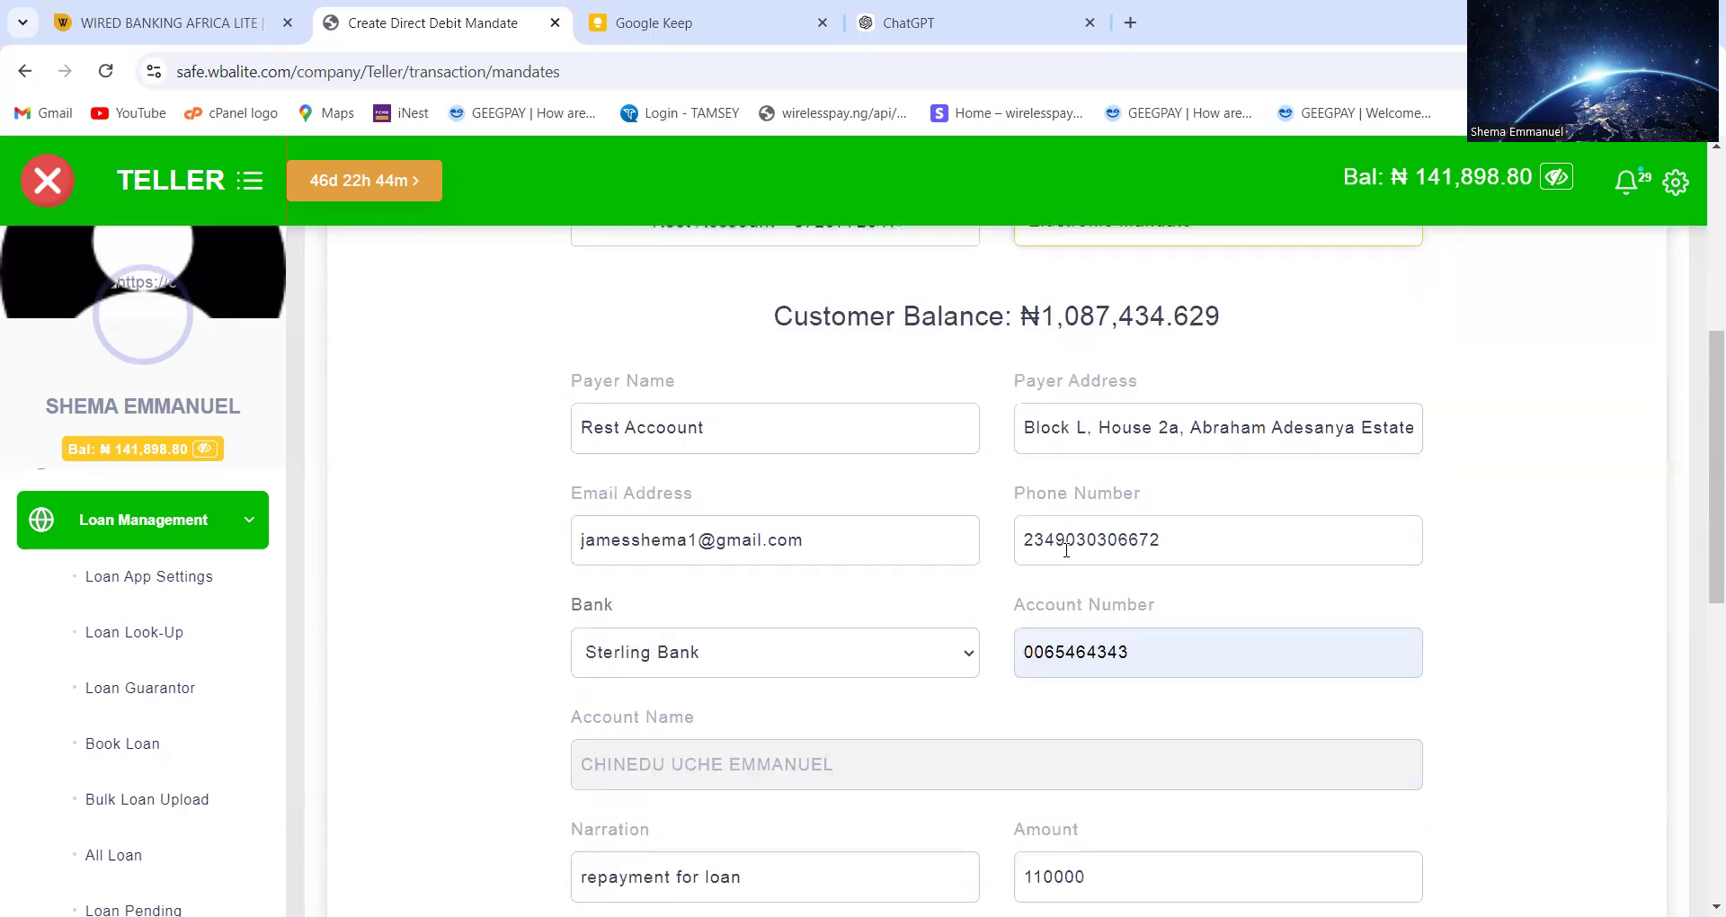
scroll(1068, 557, down, 6)
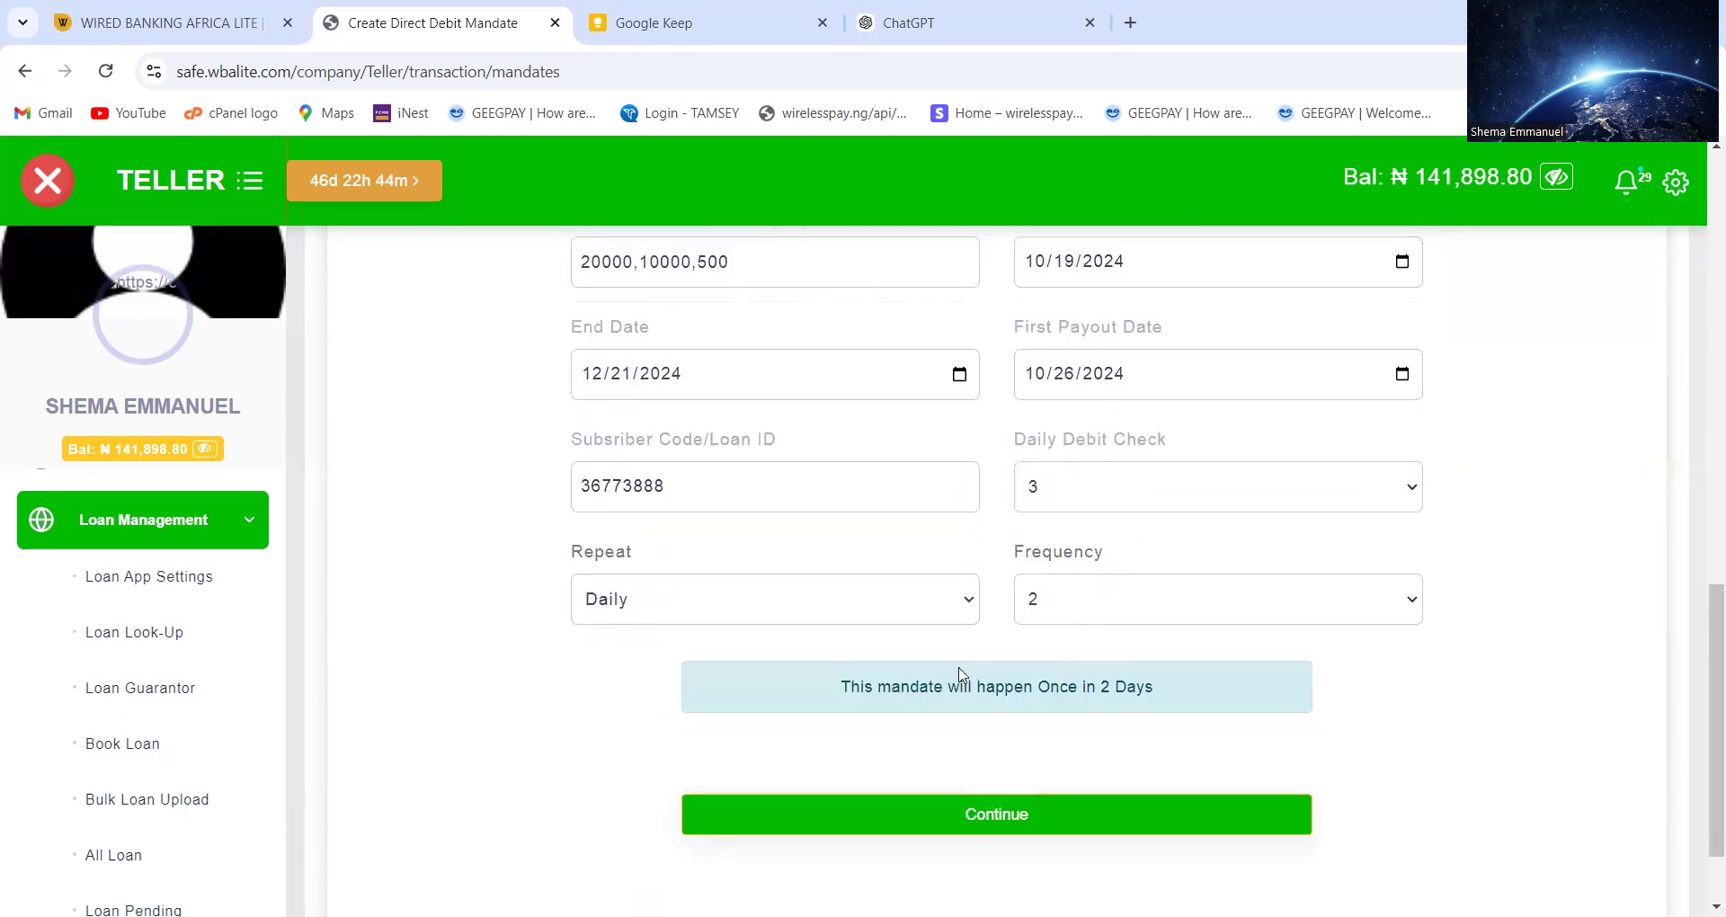
click(965, 809)
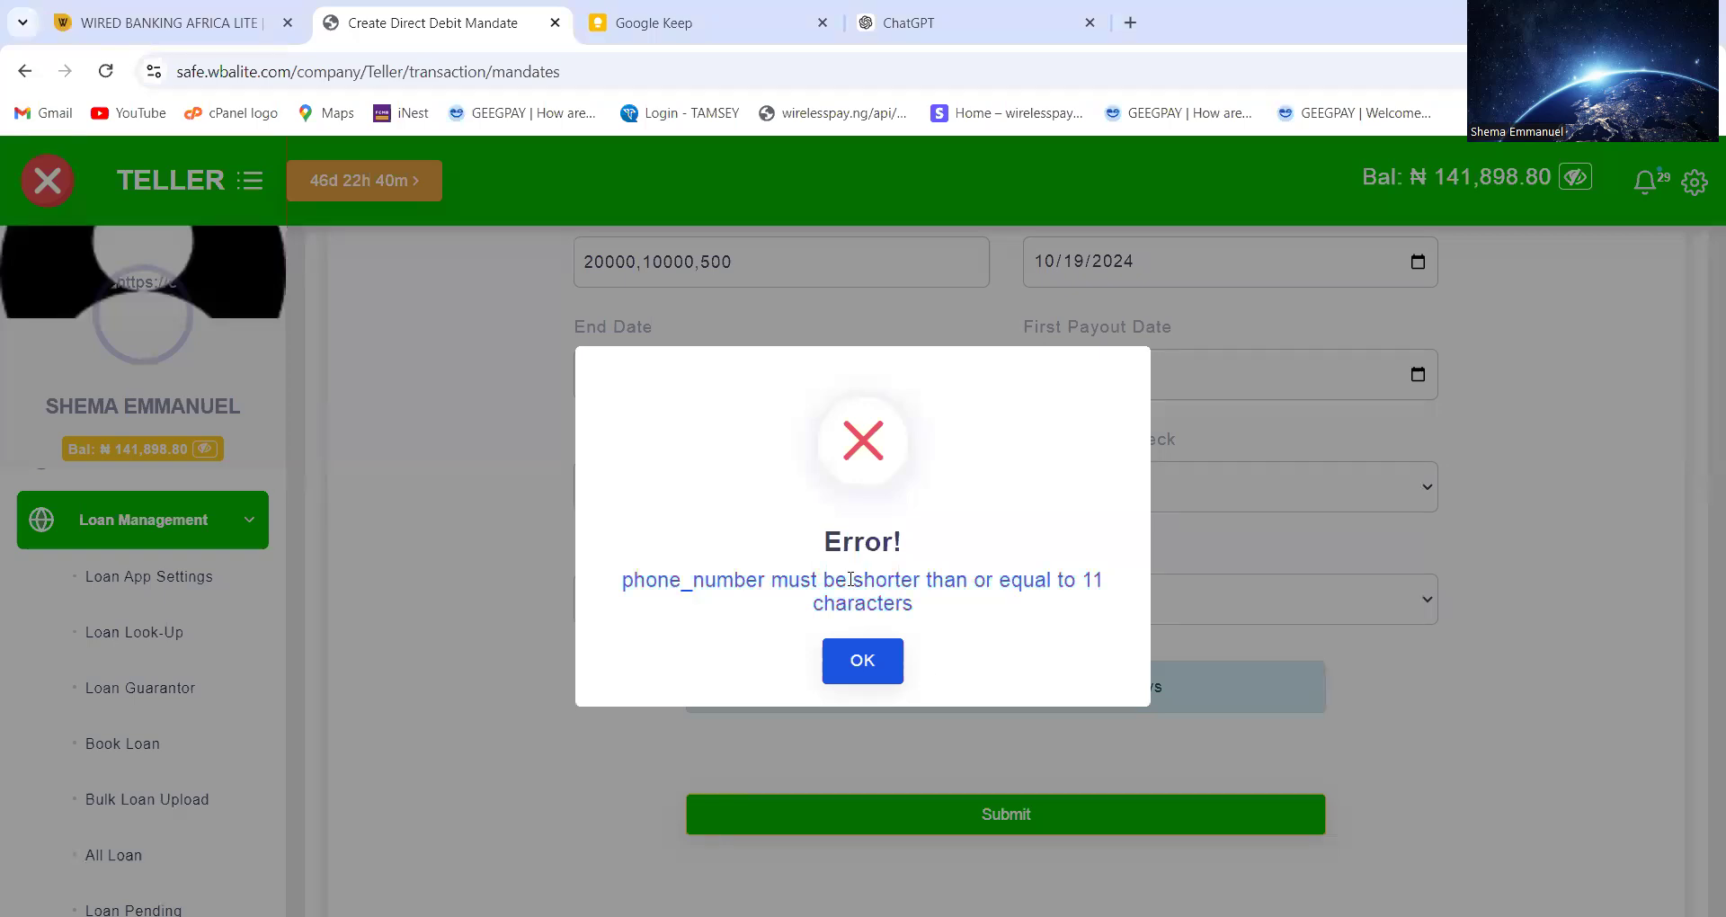
Dismiss the error, replace the phone number's 234 prefix with a leading 0, and submit the e-mandate
click(863, 657)
scroll(965, 548, up, 6)
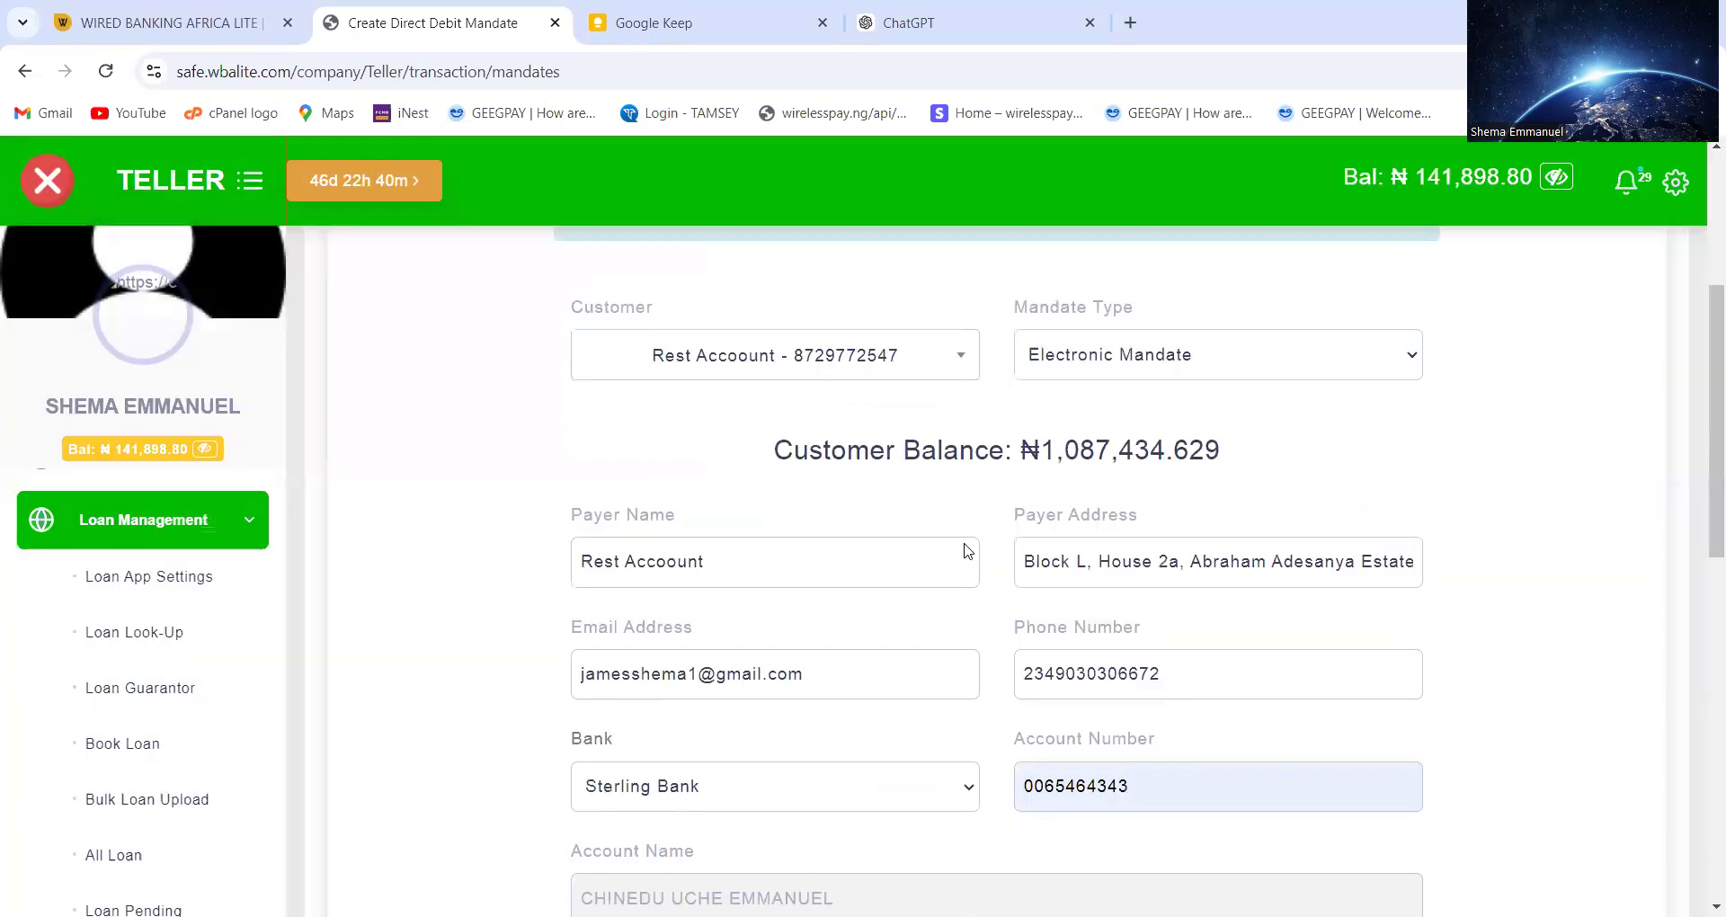
scroll(964, 545, down, 1)
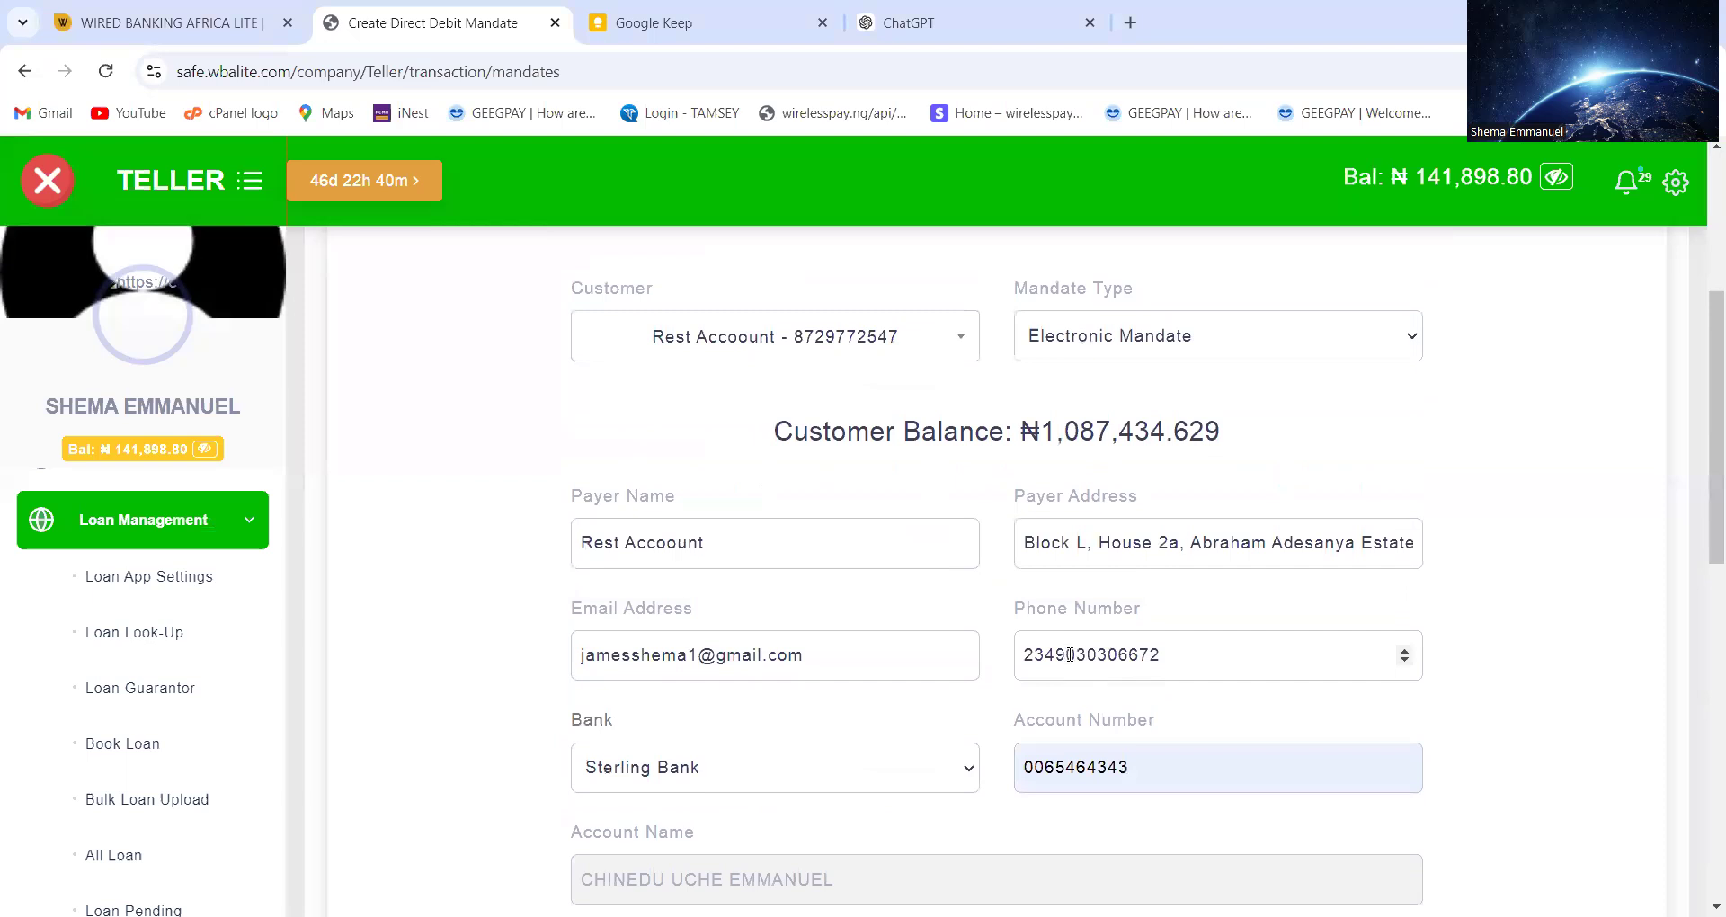
text(090)
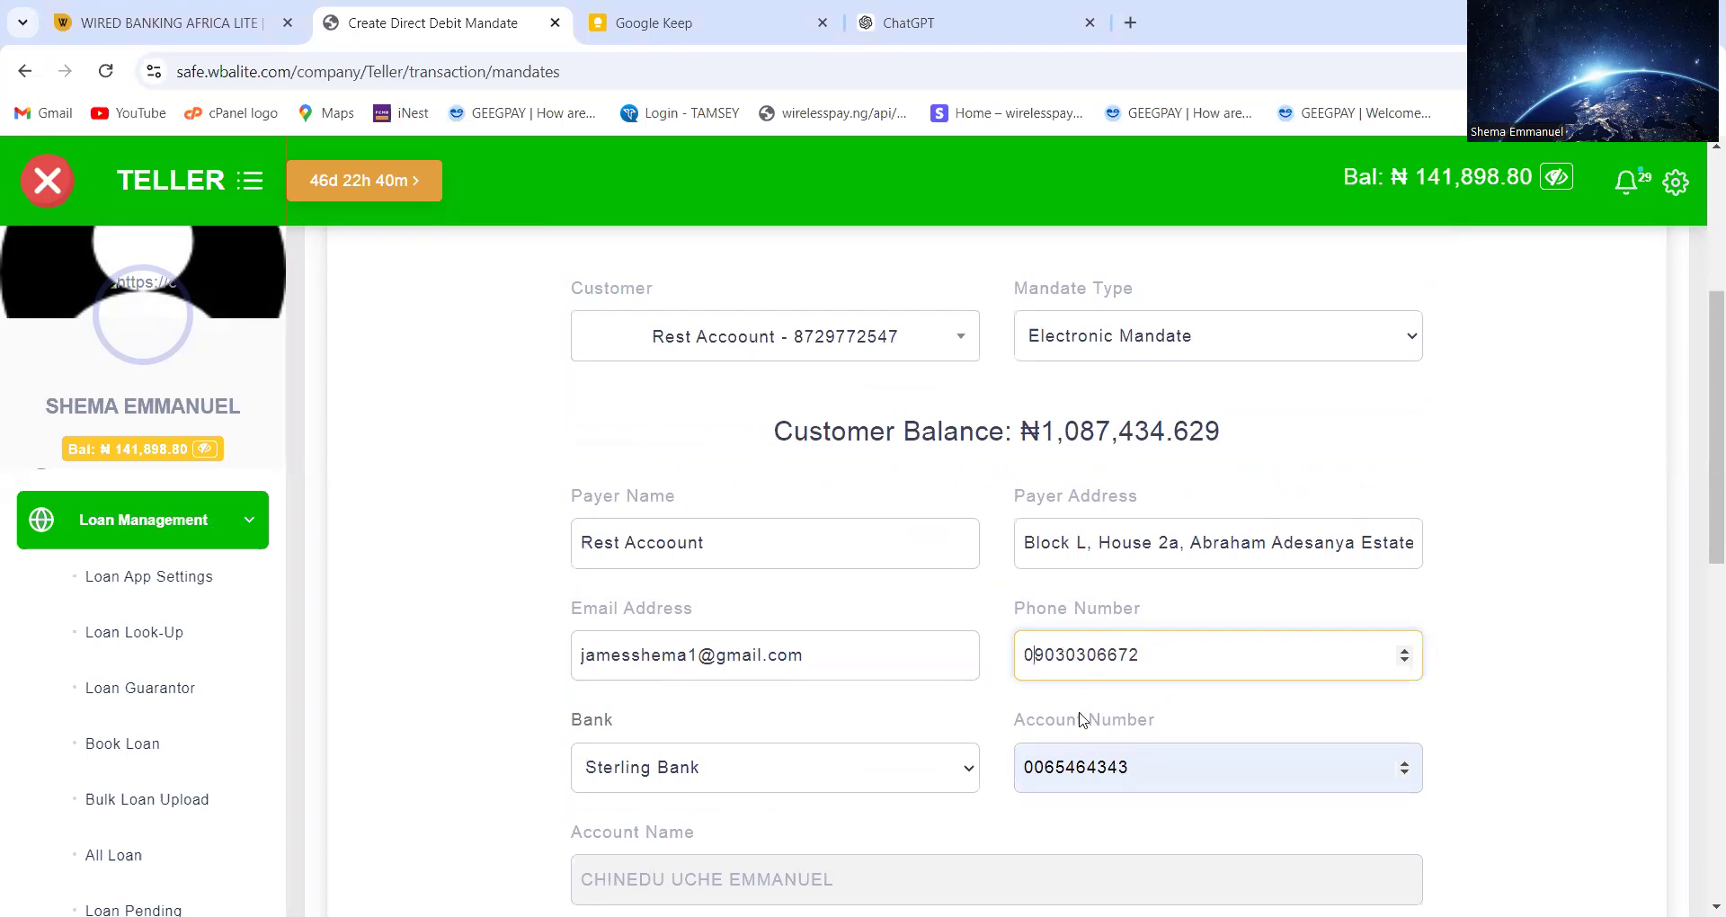
scroll(1082, 719, down, 10)
click(1034, 698)
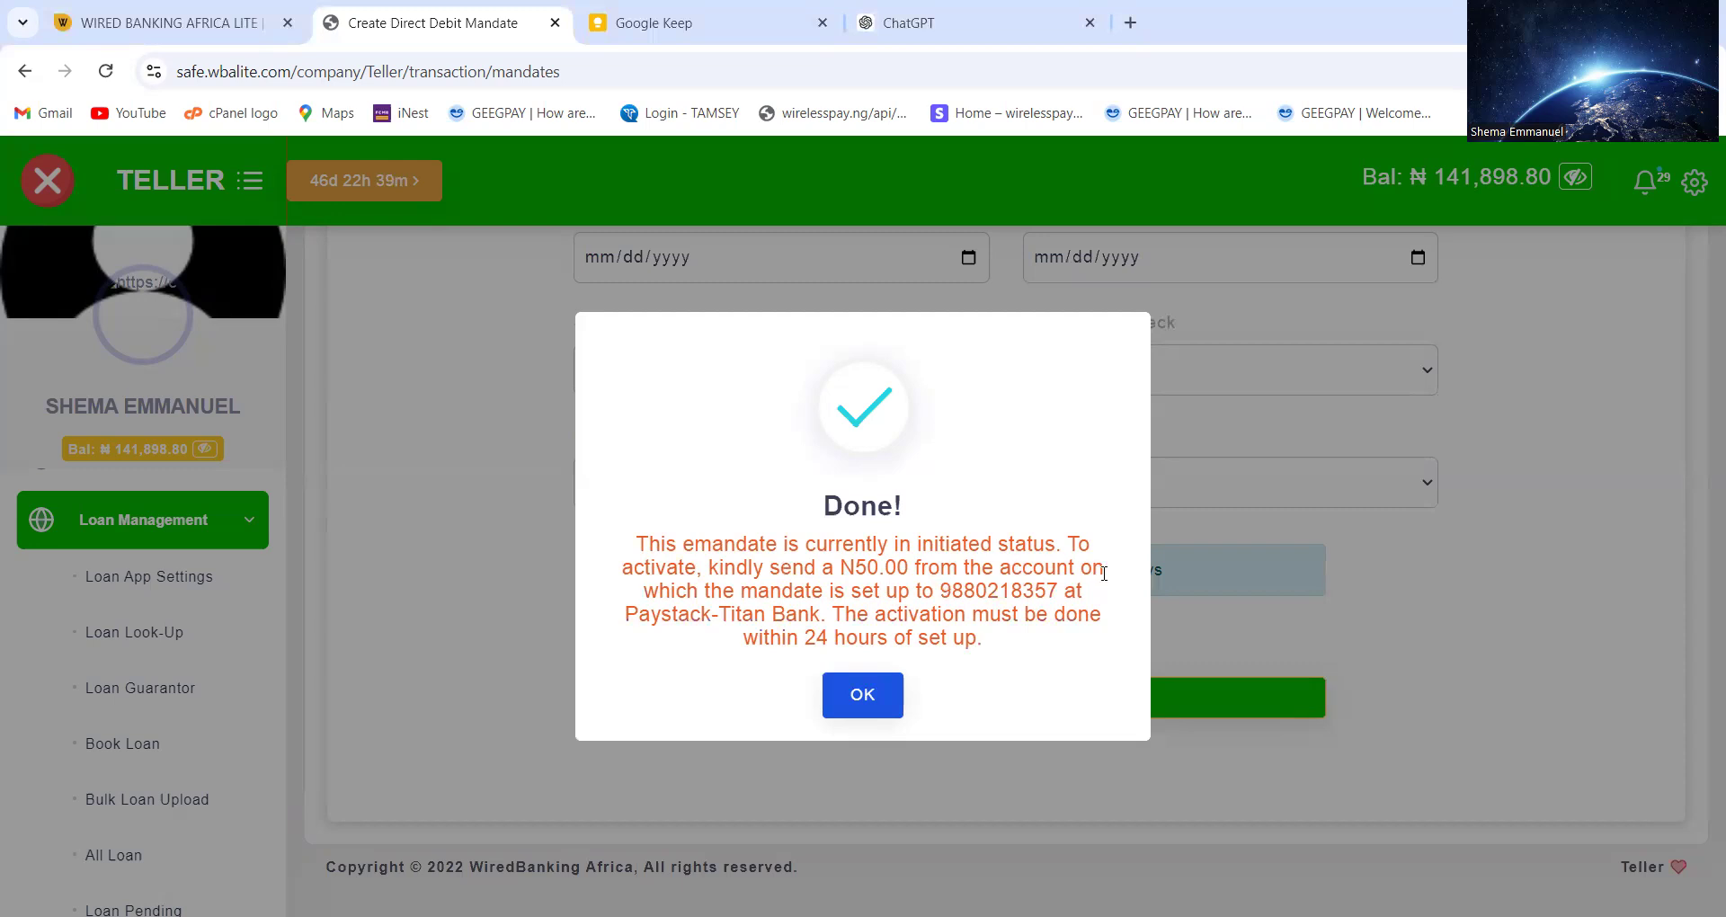
double_click(975, 594)
Close the N50.00 activation notice and show View All Debit Mandates, listing the Pending 110000 mandate
click(862, 693)
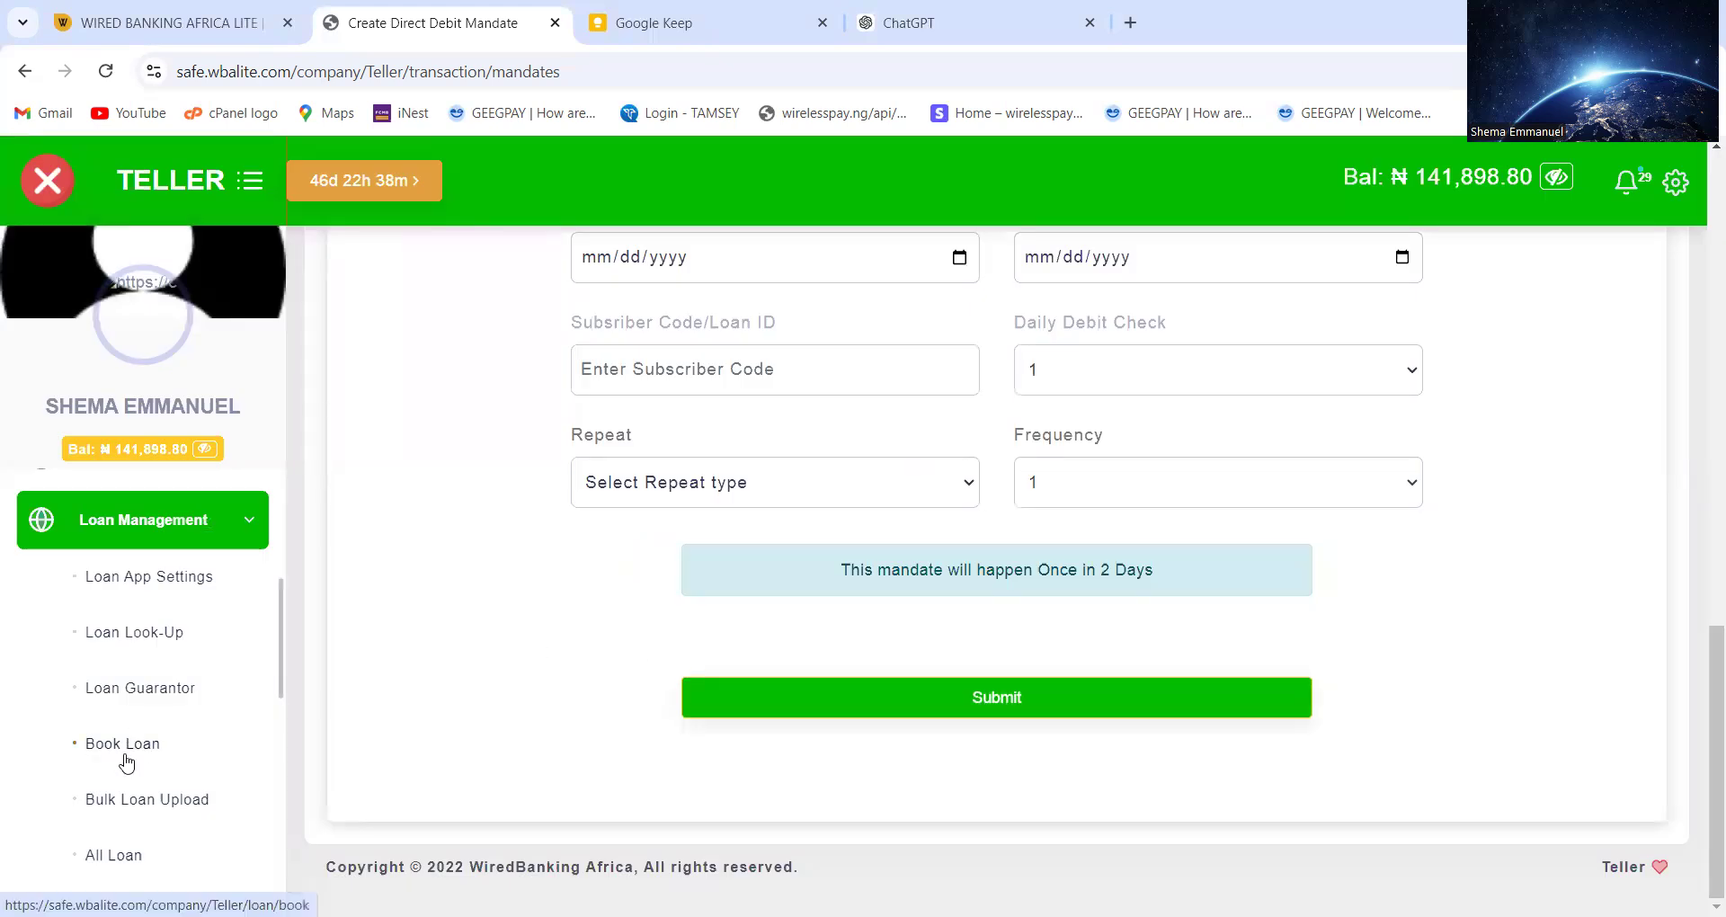
scroll(174, 656, down, 3)
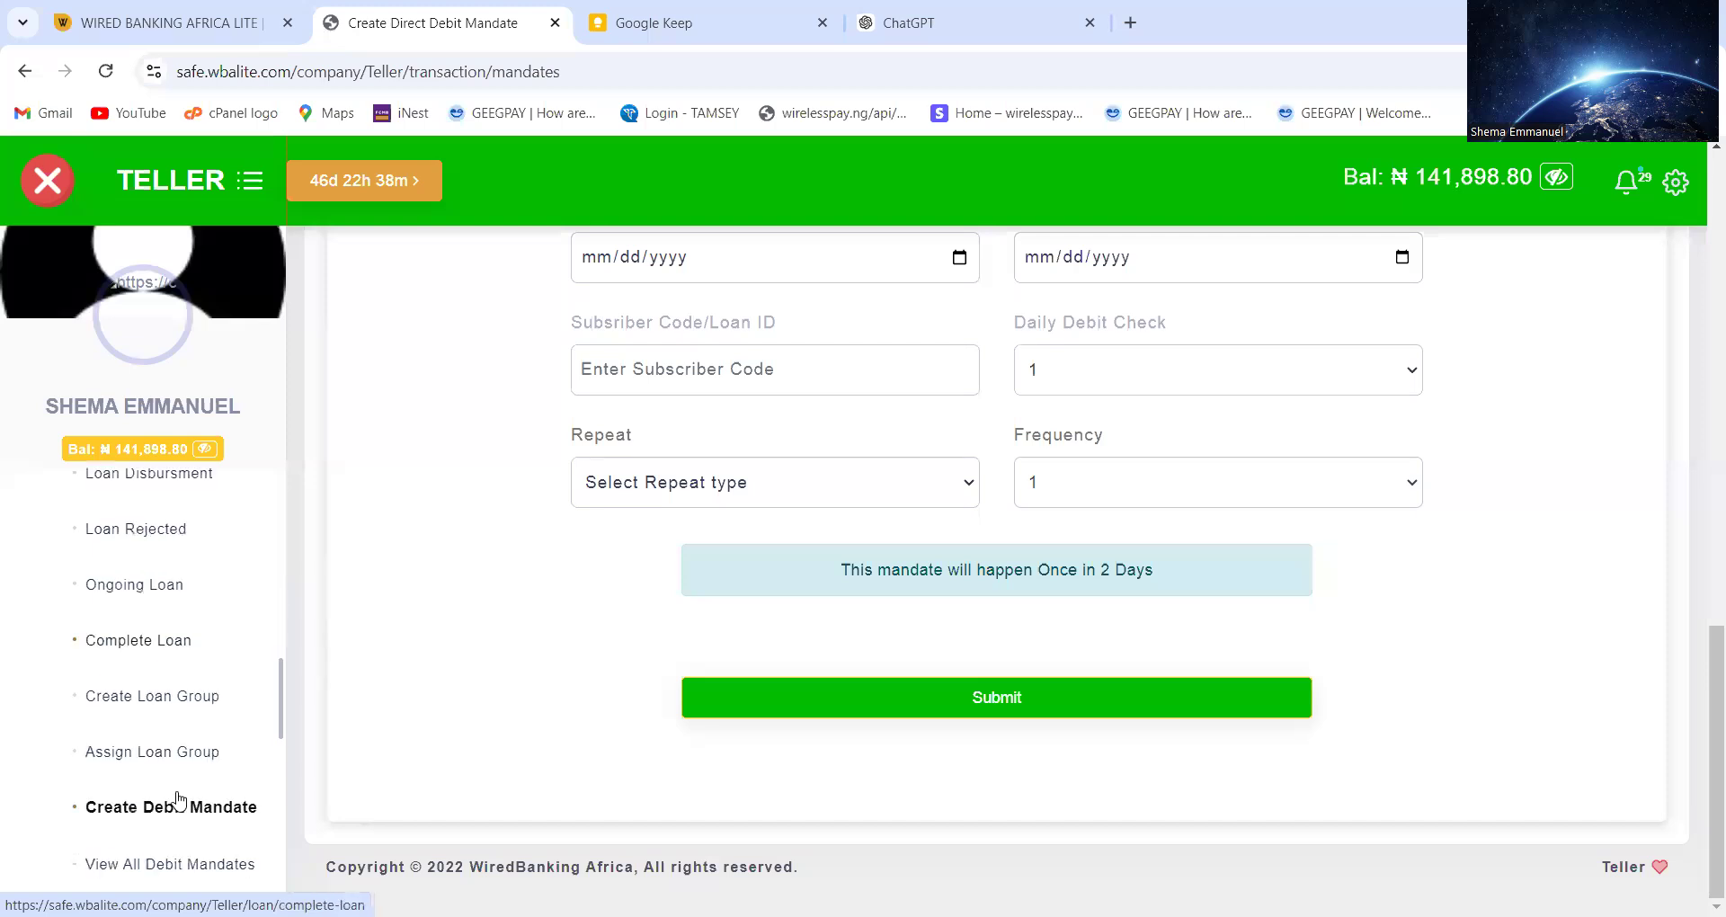
scroll(175, 802, down, 1)
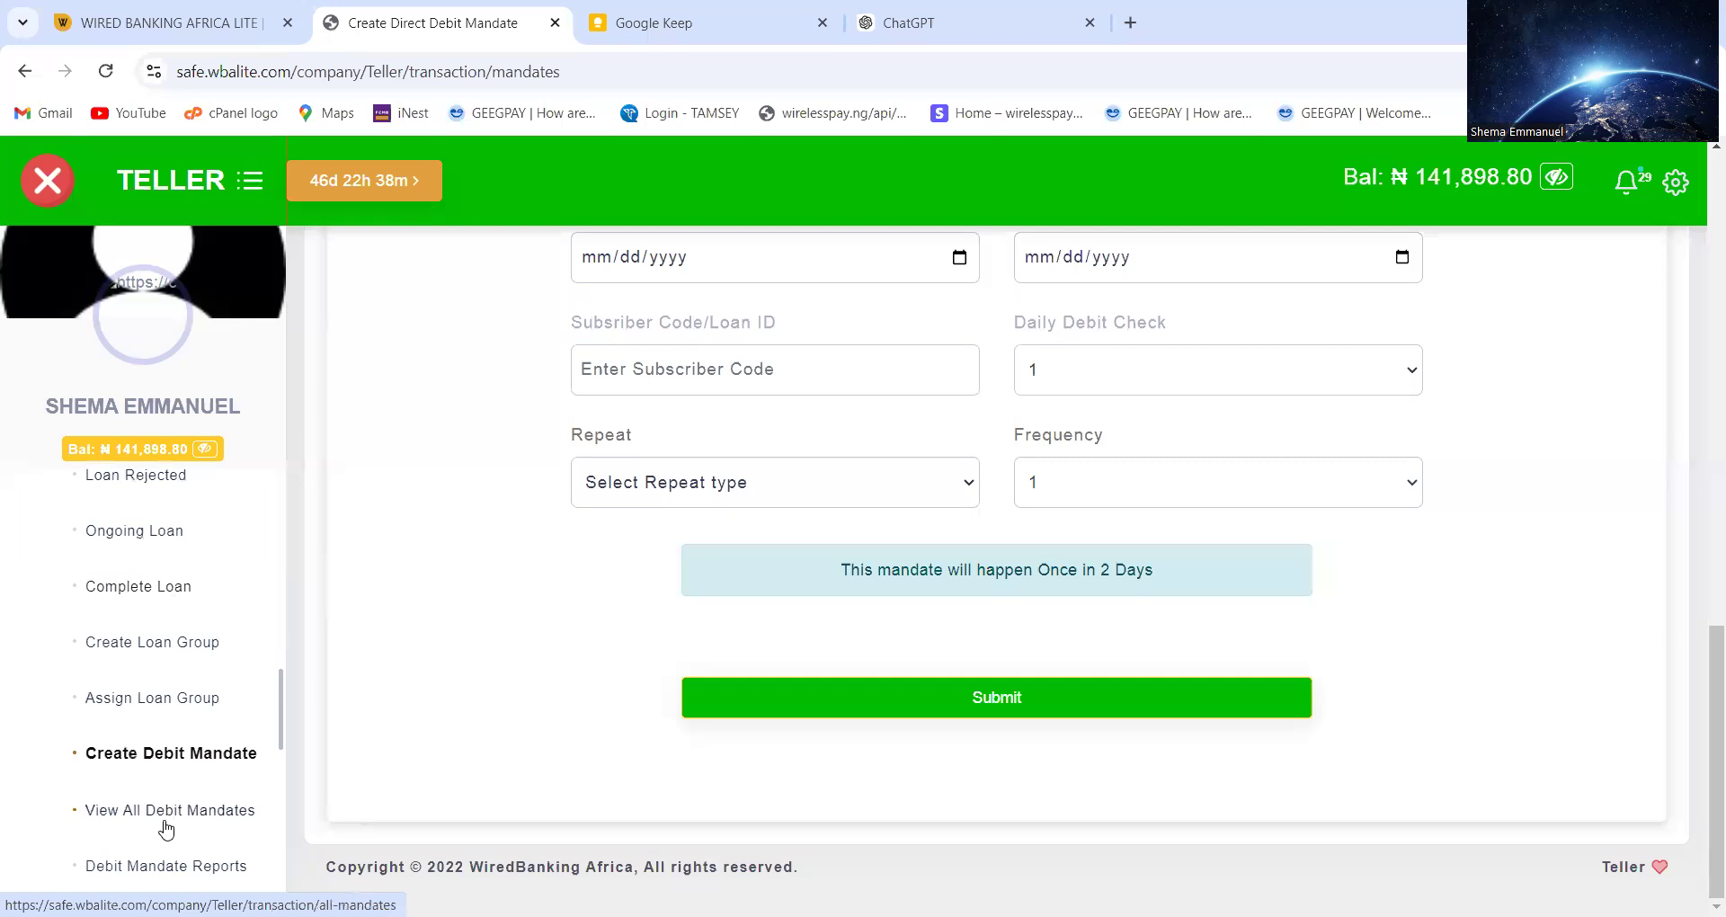
click(159, 823)
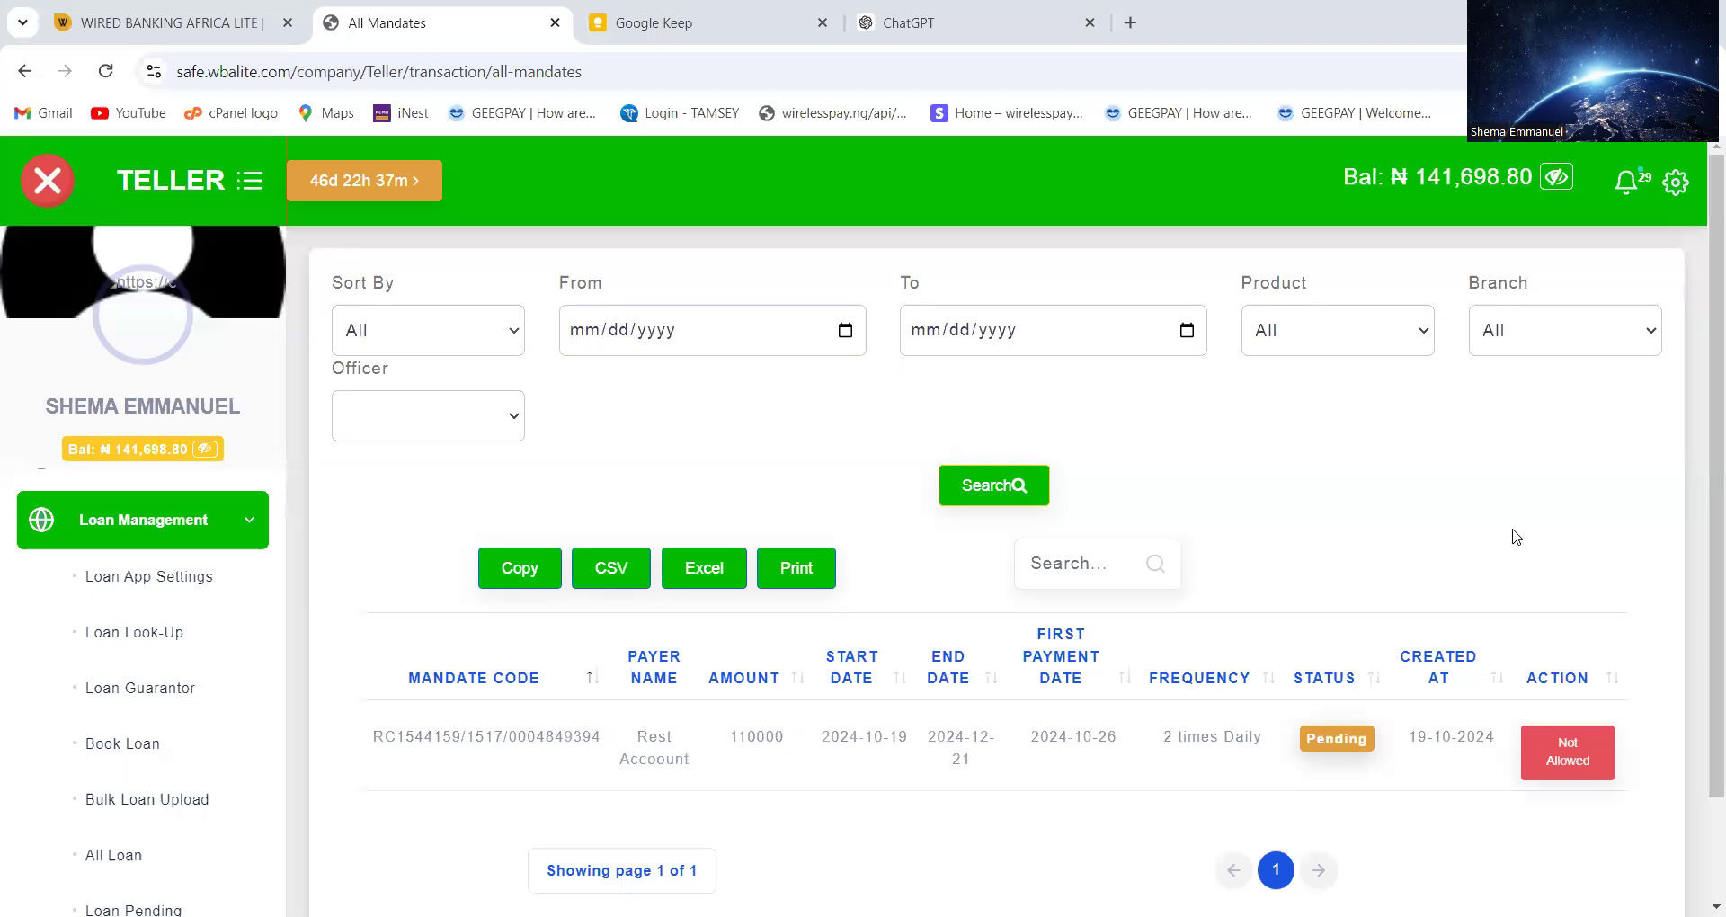
click(513, 730)
click(758, 741)
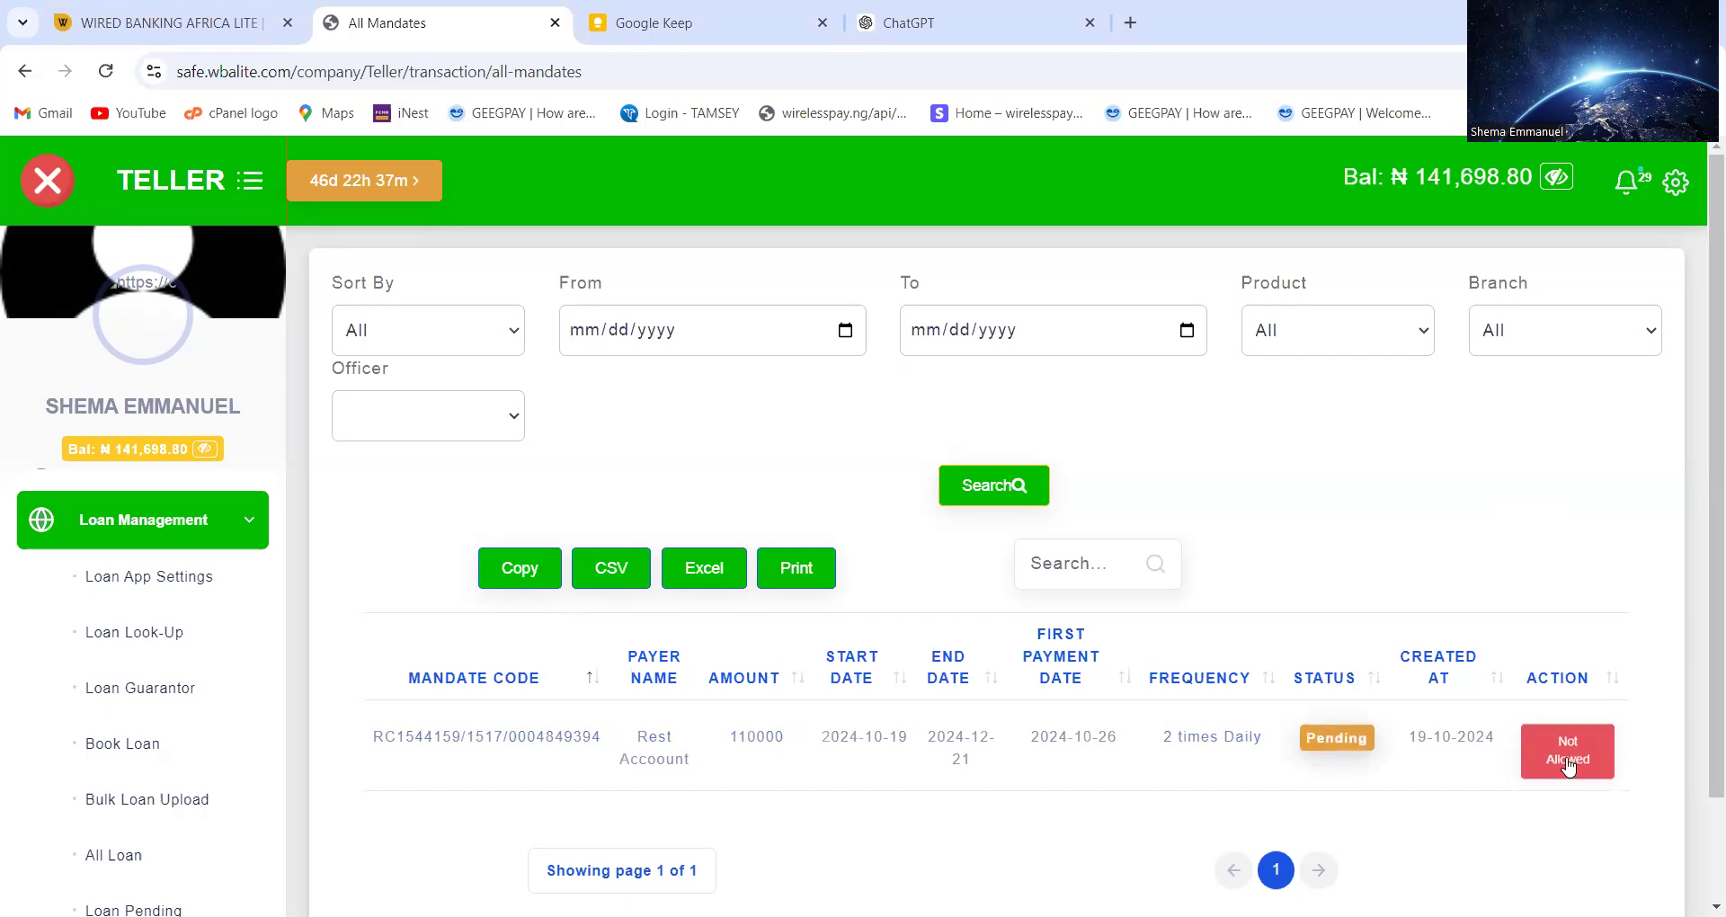
double_click(1334, 734)
double_click(1332, 733)
double_click(1318, 733)
double_click(1345, 736)
triple_click(860, 739)
scroll(277, 814, down, 5)
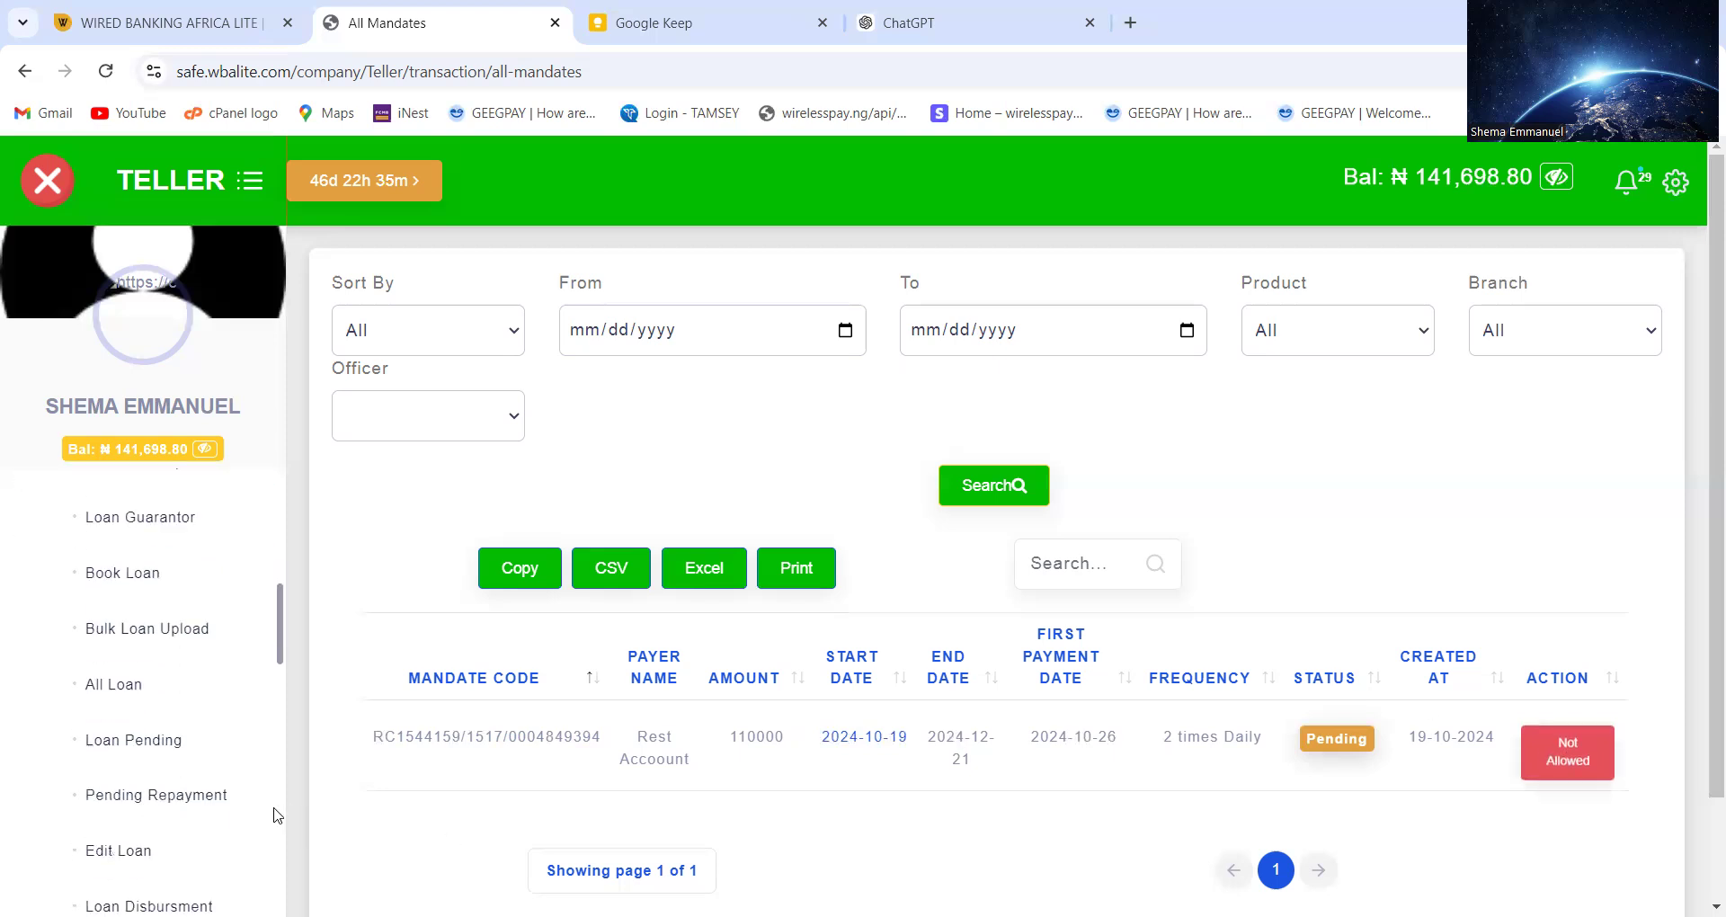
scroll(277, 815, down, 6)
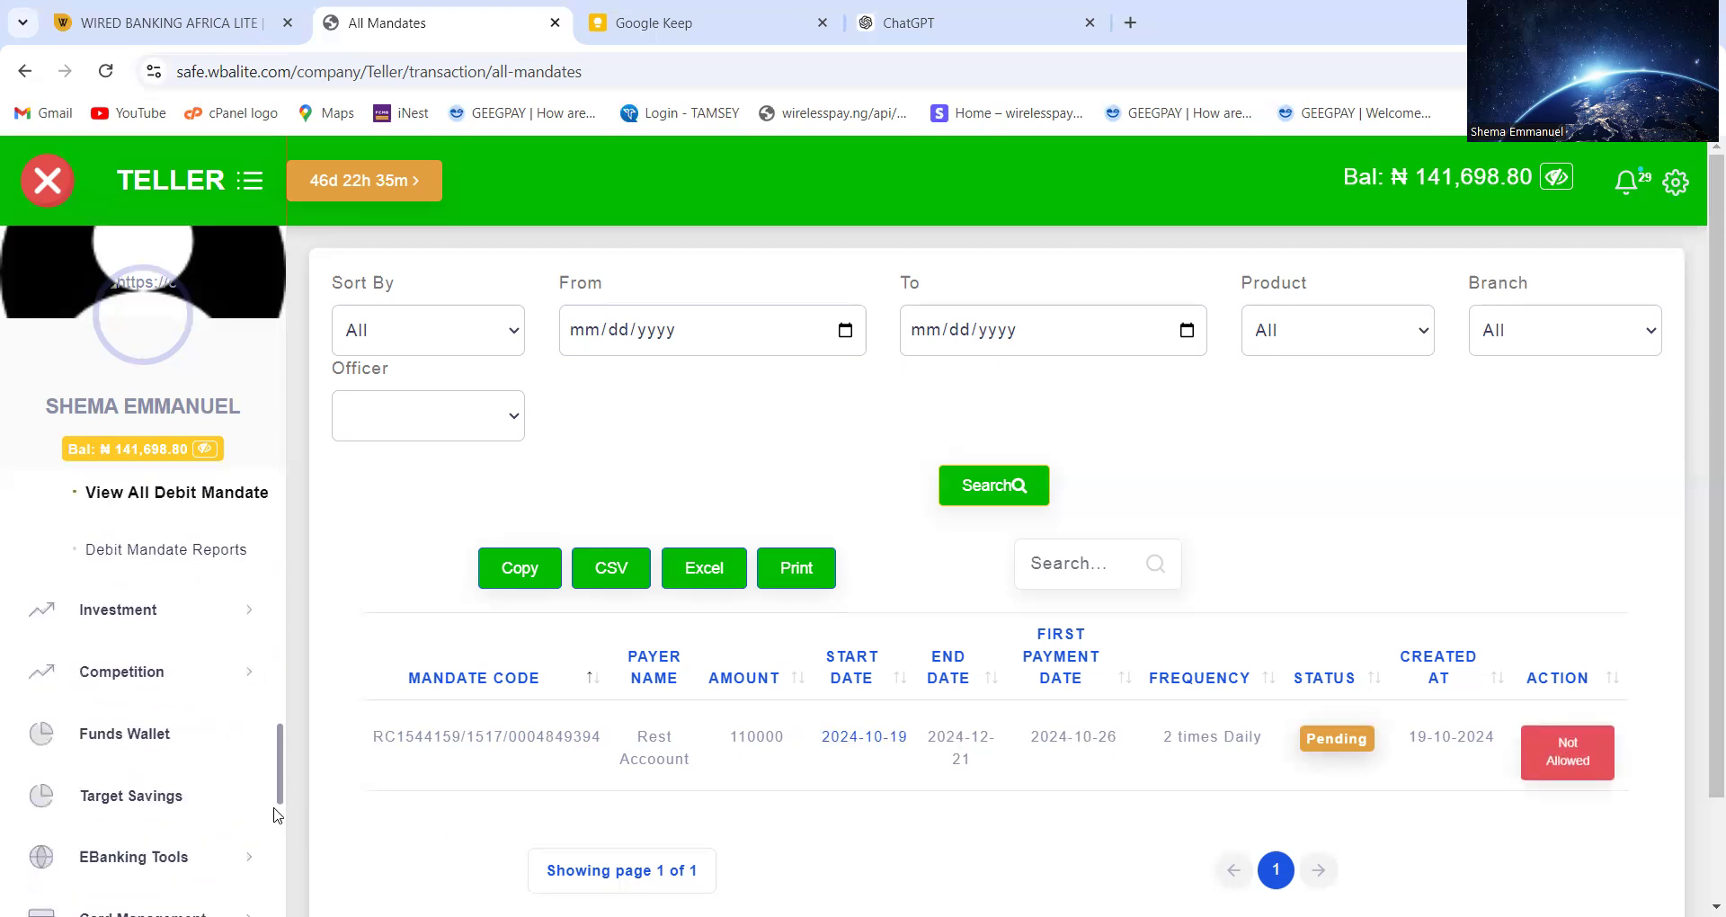
scroll(277, 814, up, 1)
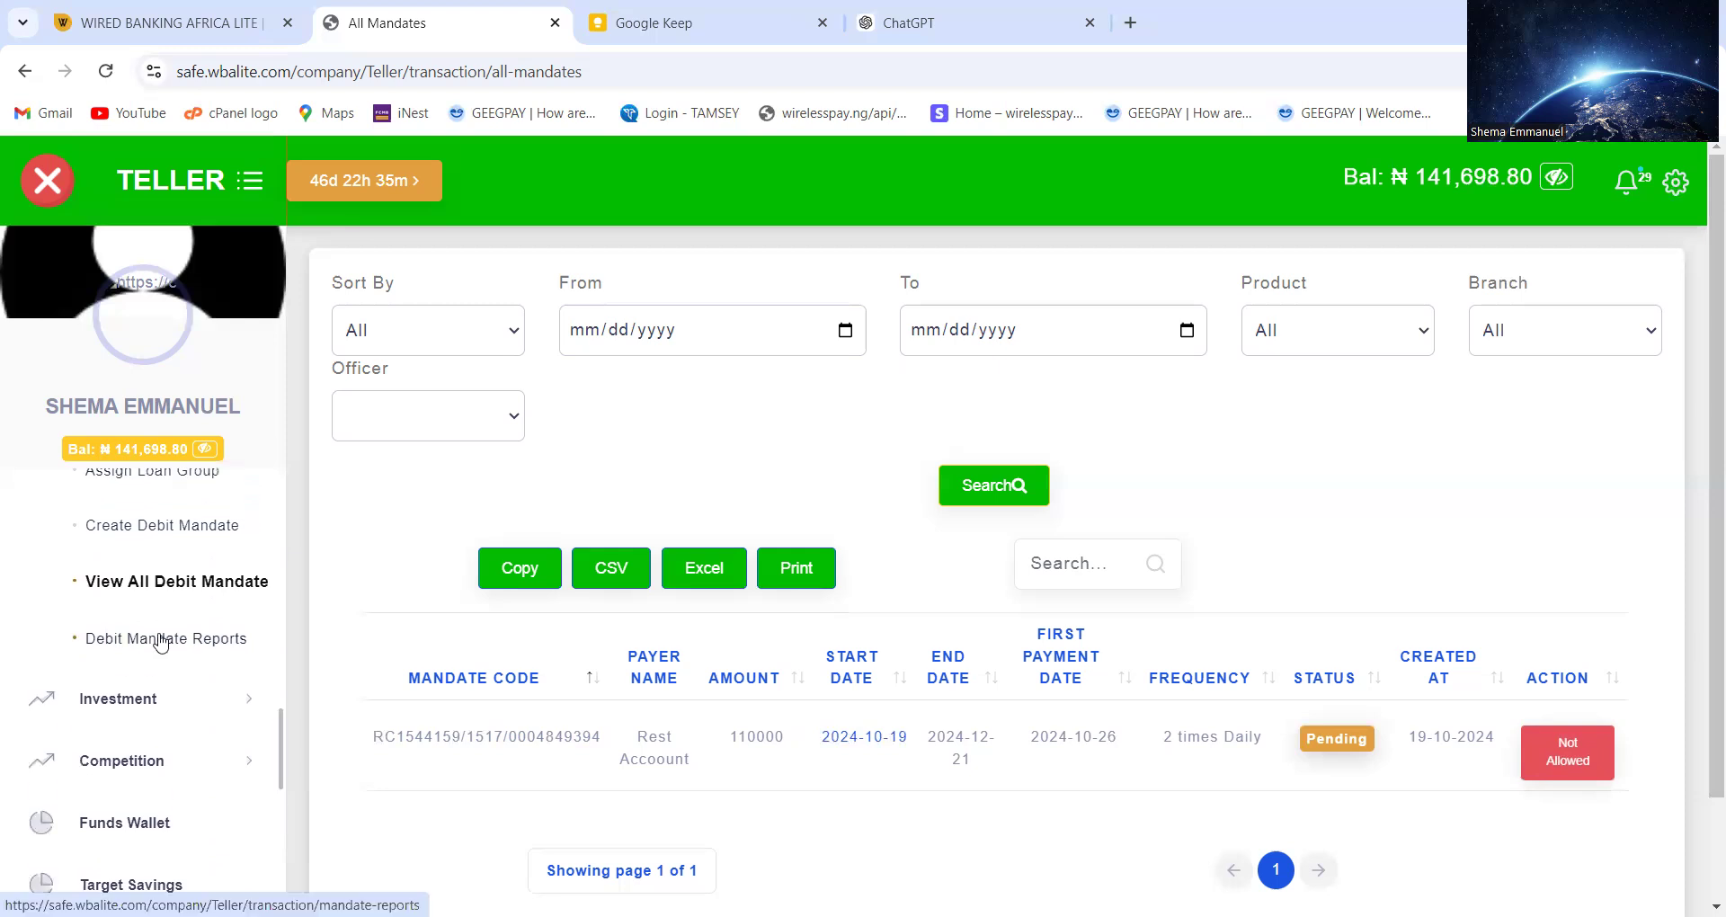